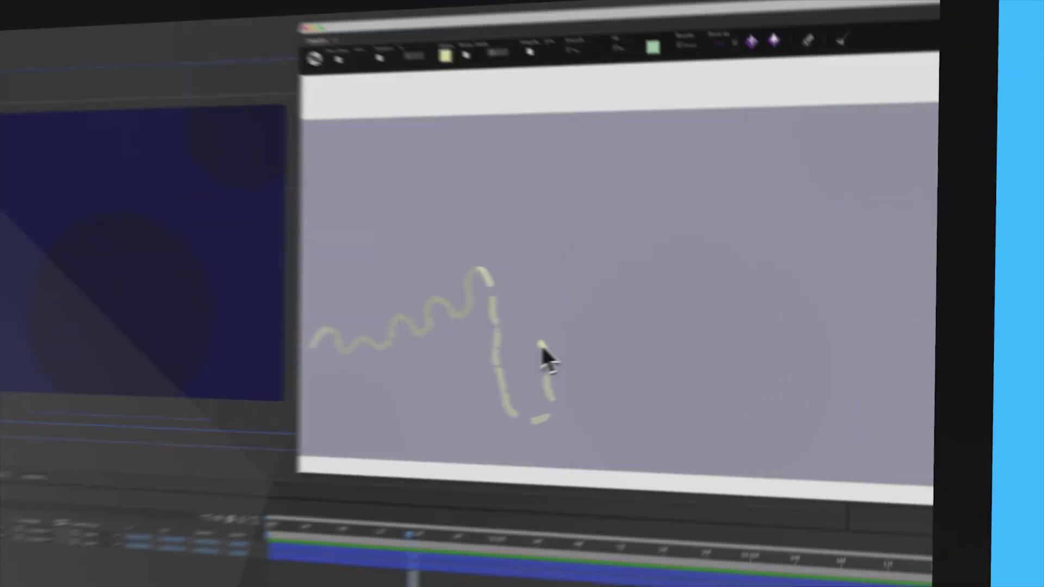
- Draw a wavy pale-yellow freehand stroke across the drawing canvas
mouse_move(541, 343)
left_mouse_down()
mouse_move(507, 272)
mouse_move(652, 198)
mouse_move(612, 155)
mouse_move(658, 105)
mouse_move(804, 133)
mouse_move(821, 217)
left_mouse_up()
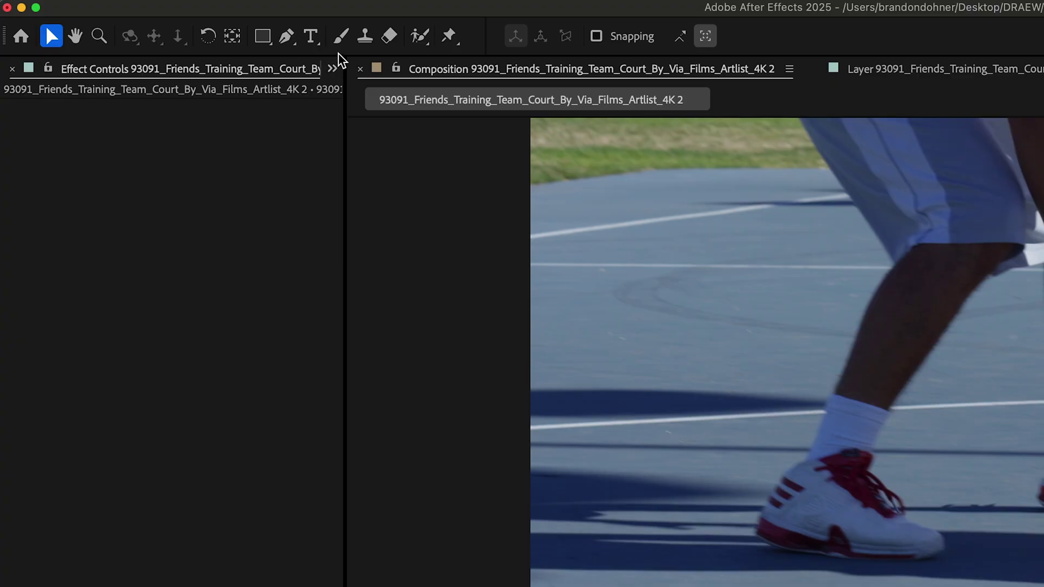
- Paint a red outline along the player's leg and shoe on the basketball footage layer, and toggle the Paint effect off and on
left_click(341, 36)
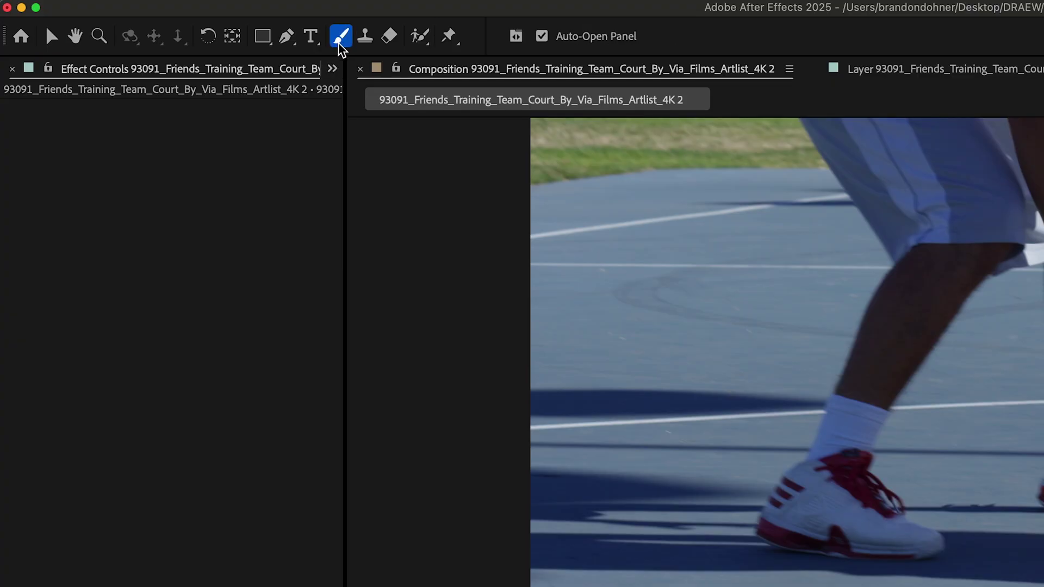
double_click(325, 560)
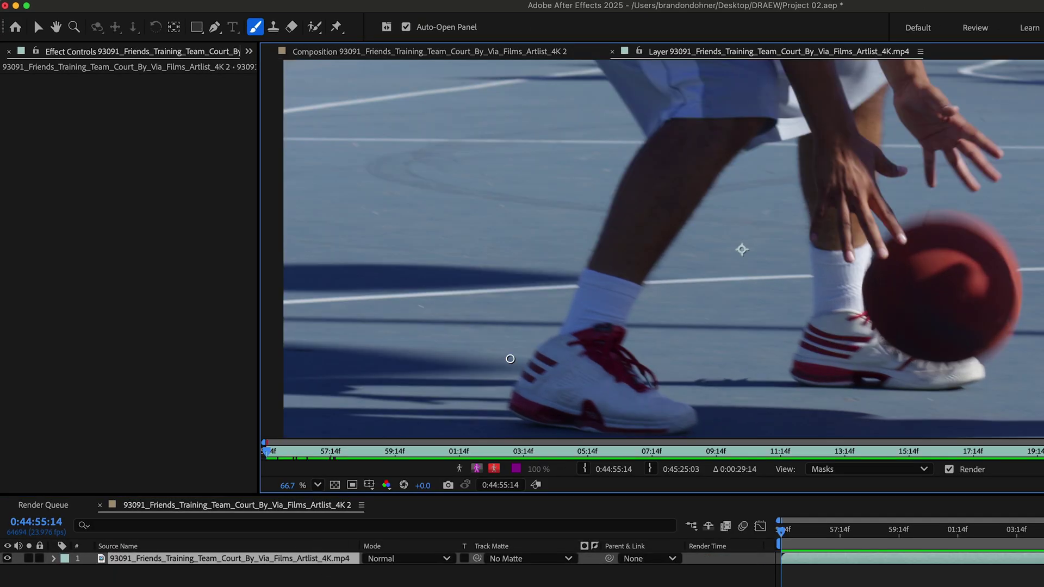
mouse_move(635, 154)
left_mouse_down()
mouse_move(575, 316)
mouse_move(518, 364)
mouse_move(509, 398)
mouse_move(577, 425)
mouse_move(666, 431)
mouse_move(691, 417)
mouse_move(658, 392)
mouse_move(634, 339)
mouse_move(722, 169)
left_mouse_up()
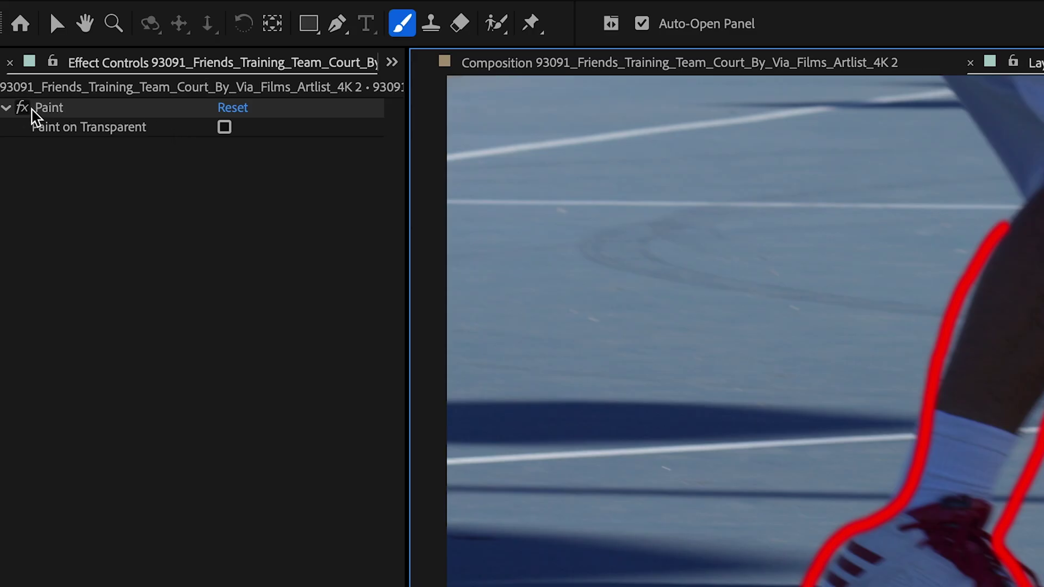
left_click(23, 111)
left_click(24, 111)
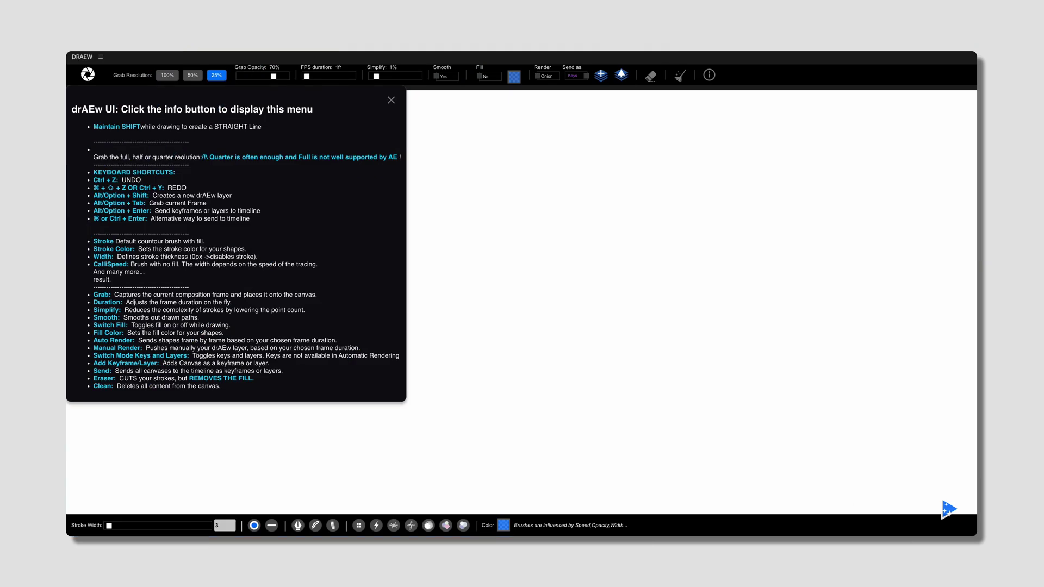
- Grab the current composition frame onto the DRAEW canvas at 25% resolution with the grab opacity set to 100%
left_click(391, 102)
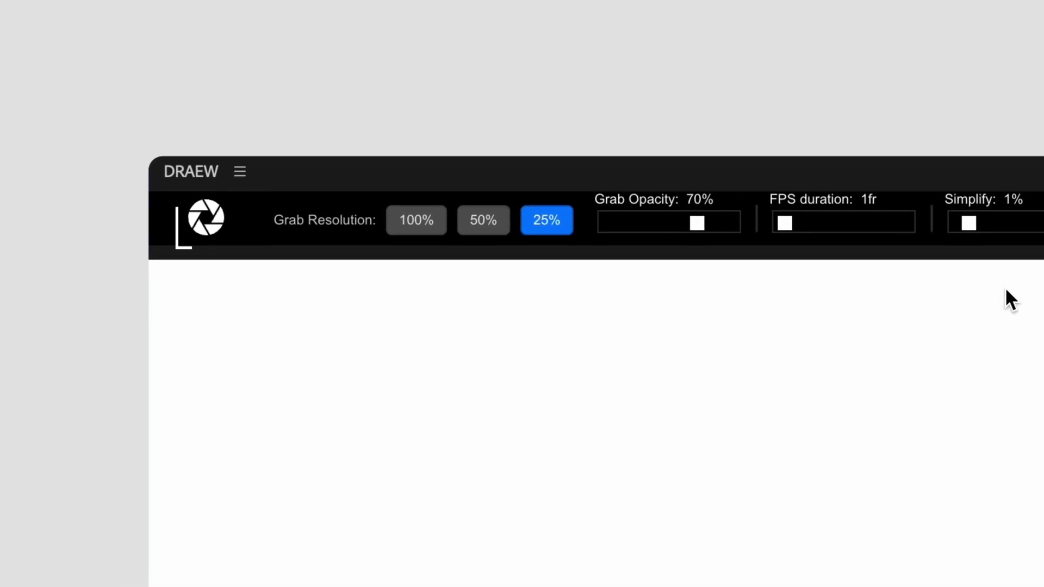
left_click(214, 228)
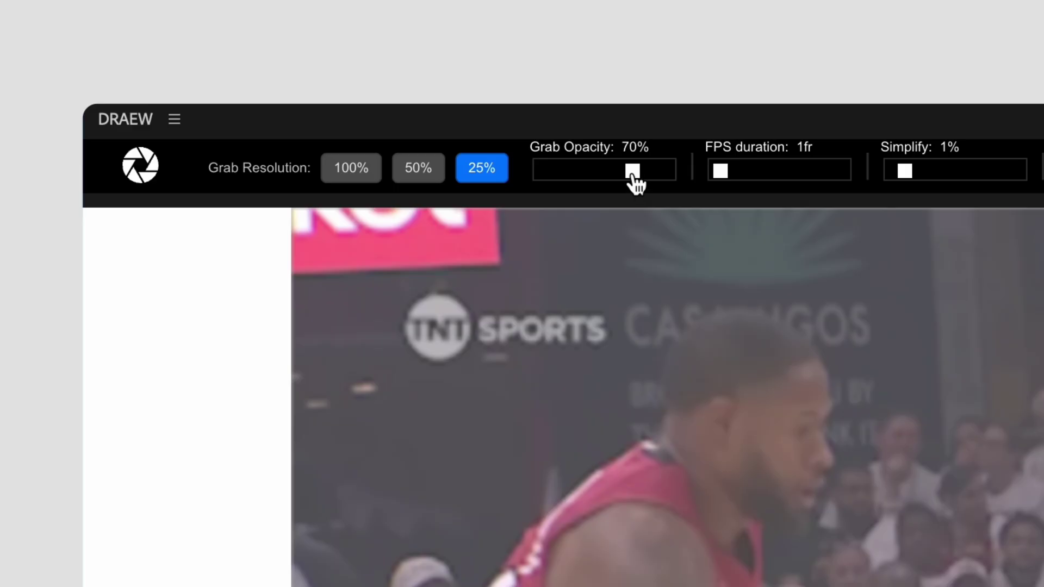
left_click_drag(633, 176, 720, 181)
left_click(133, 172)
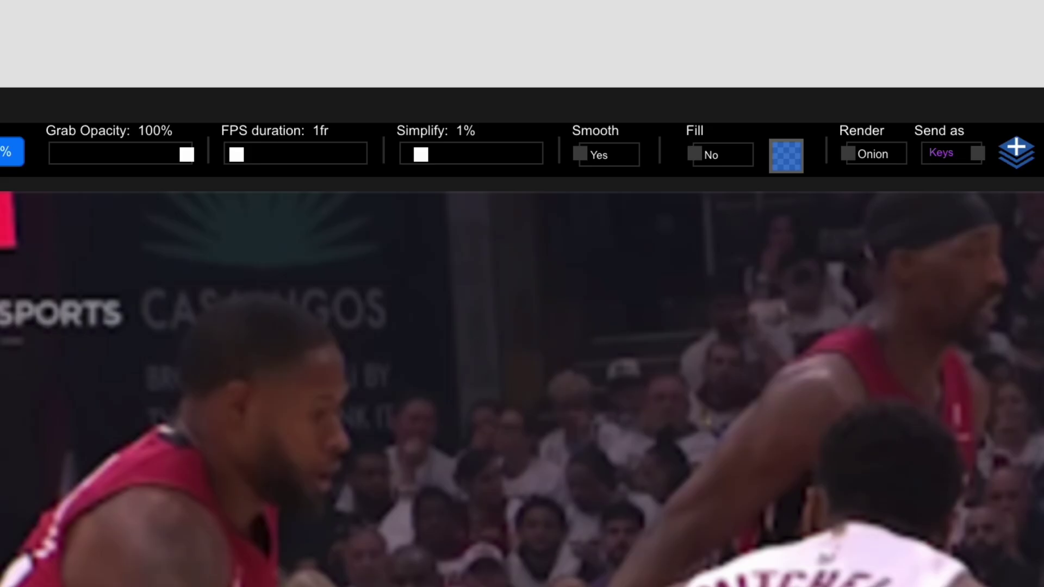
- Set the Frame Rate Change composition to 5 fps, trying an FPS duration of 5fr before returning it to 1fr
left_click_drag(235, 168, 243, 171)
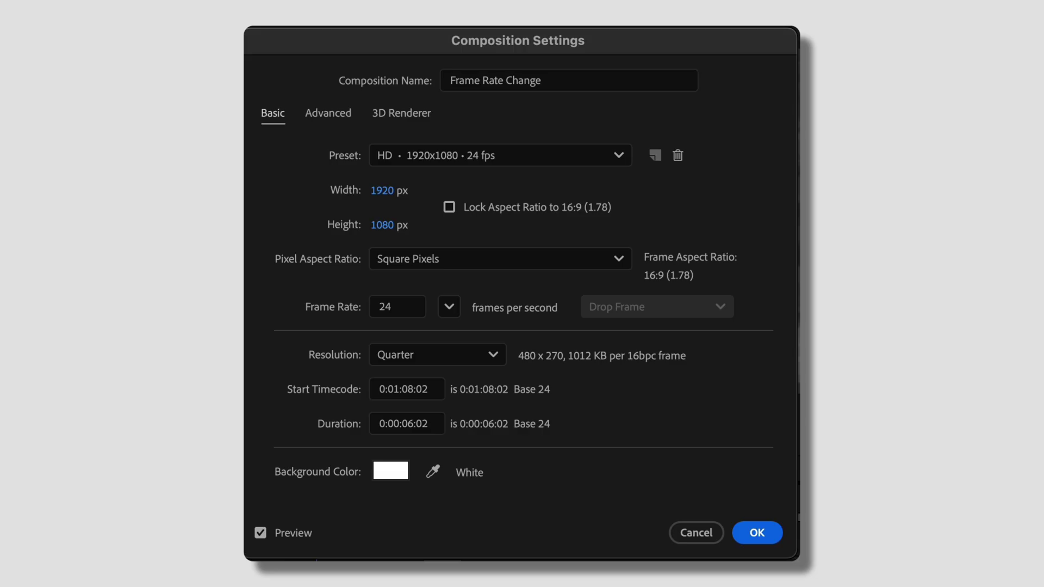
double_click(406, 307)
type("5")
key("Tab")
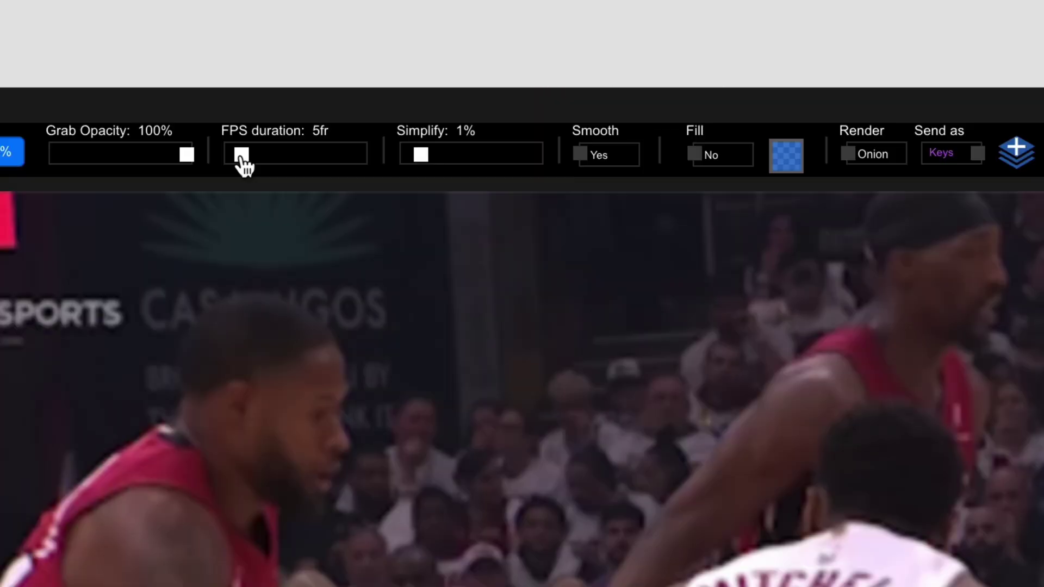
left_click_drag(240, 163, 235, 170)
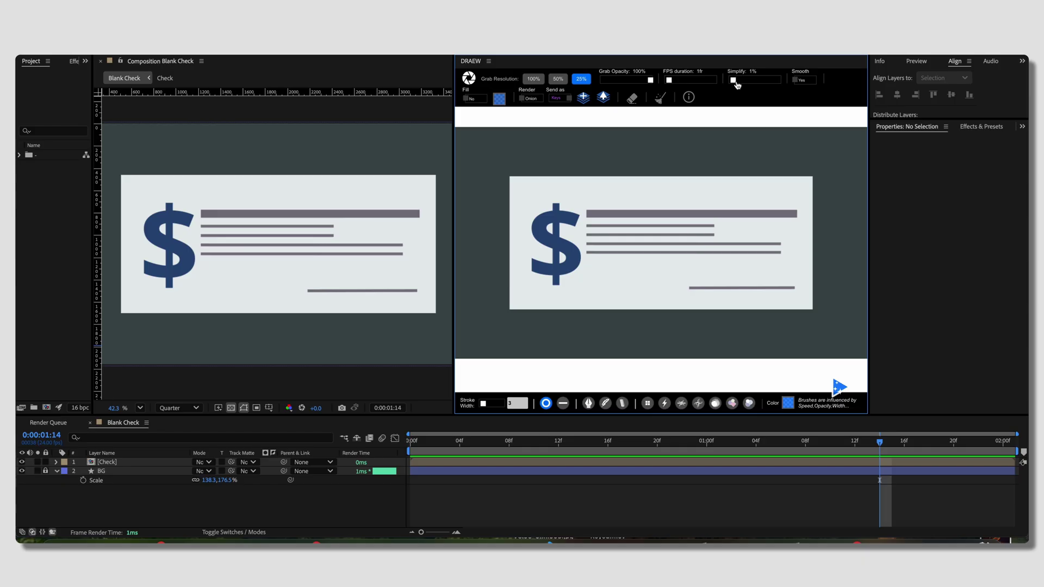
- Draw a signature on the blank check's signature line with an increased Simplify amount
left_click_drag(733, 80, 756, 85)
left_click_drag(711, 275, 779, 269)
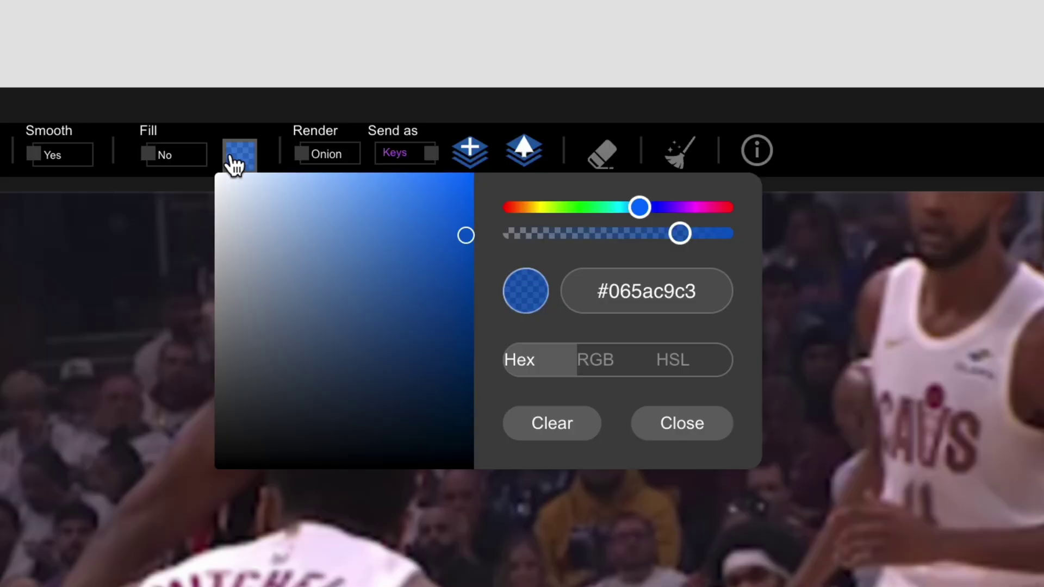
- View the fill color options and draw freehand strokes over the basketball frame
left_click(234, 163)
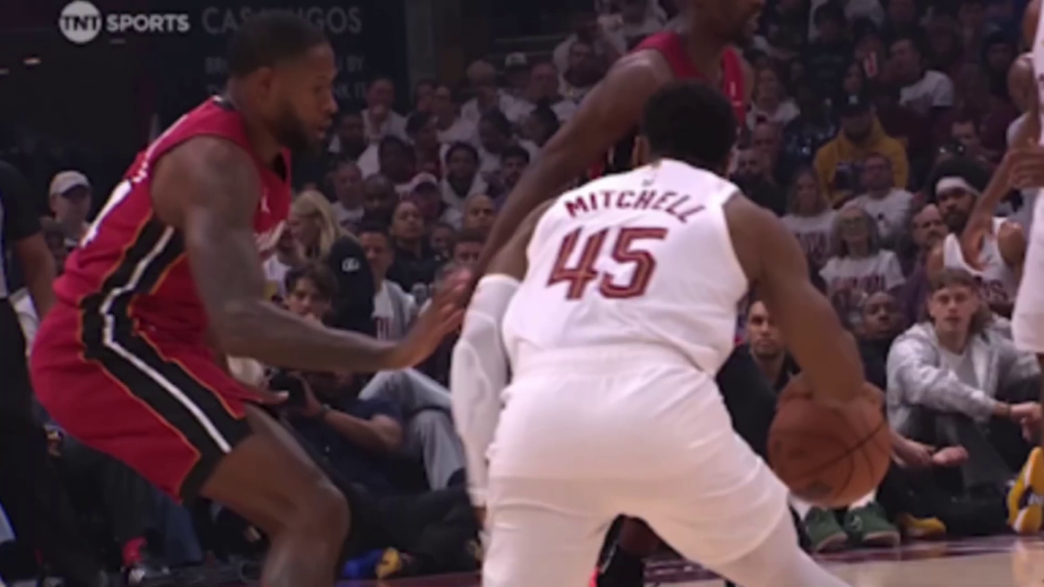
left_click_drag(292, 443, 438, 379)
left_click_drag(123, 523, 136, 522)
left_click_drag(310, 396, 472, 314)
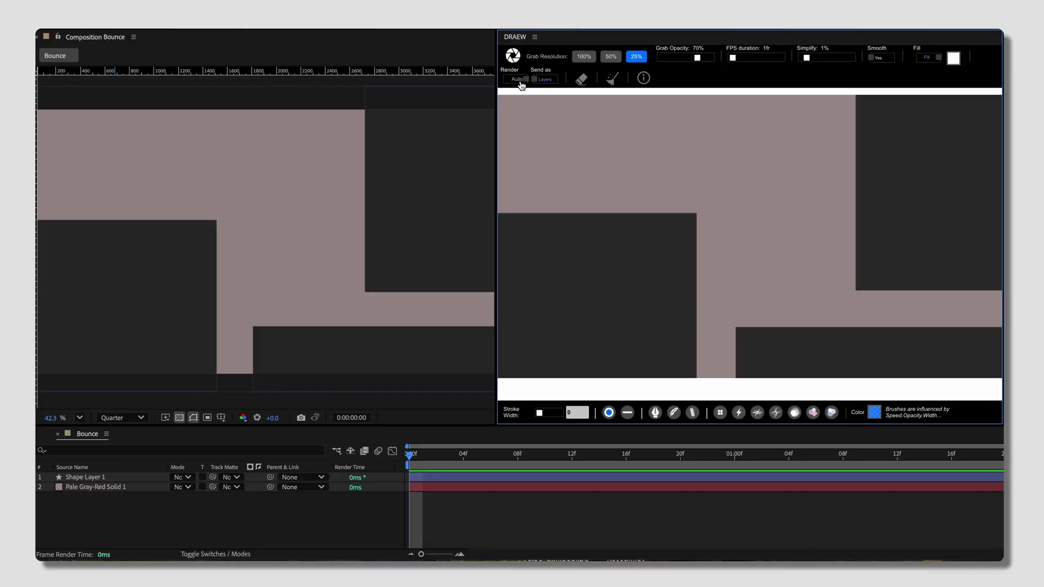
- Draw a white-filled shape bouncing across the blocks frame by frame with Auto render and Layers output, and preview the animation
mouse_move(568, 109)
left_mouse_down()
mouse_move(609, 142)
mouse_move(595, 175)
left_mouse_up()
mouse_move(601, 182)
left_mouse_down()
mouse_move(595, 199)
mouse_move(631, 190)
left_mouse_up()
left_click_drag(680, 164, 701, 160)
left_click_drag(726, 174, 747, 188)
left_click_drag(756, 212, 778, 283)
mouse_move(791, 314)
left_mouse_down()
mouse_move(768, 326)
mouse_move(811, 316)
left_mouse_up()
left_click_drag(812, 296, 845, 219)
mouse_move(850, 201)
left_mouse_down()
mouse_move(853, 173)
mouse_move(818, 143)
left_mouse_up()
left_click_drag(799, 124, 782, 98)
key("space")
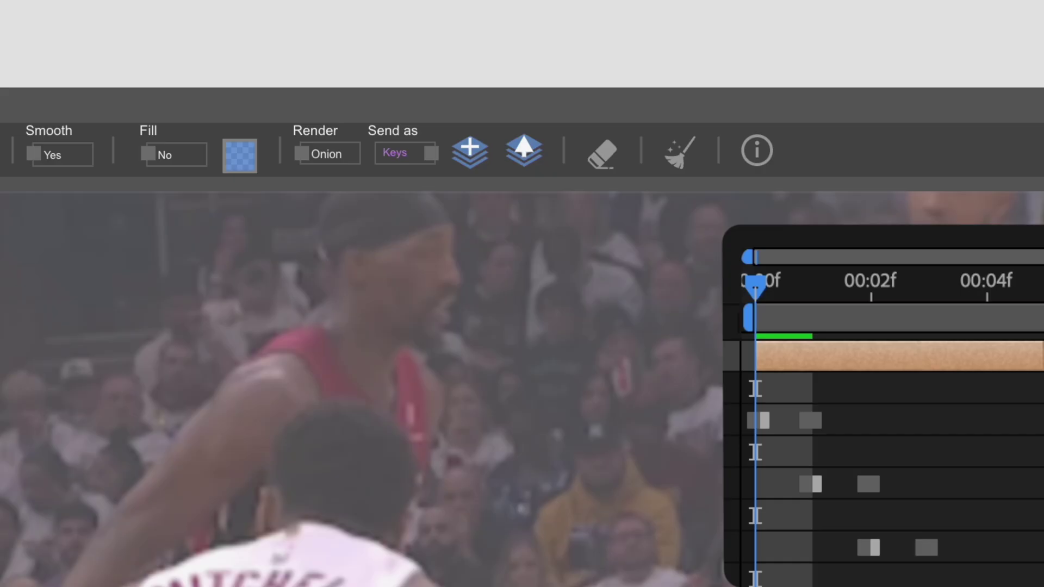
- Switch the Send as mode to Layers and back to Keys
left_click(406, 163)
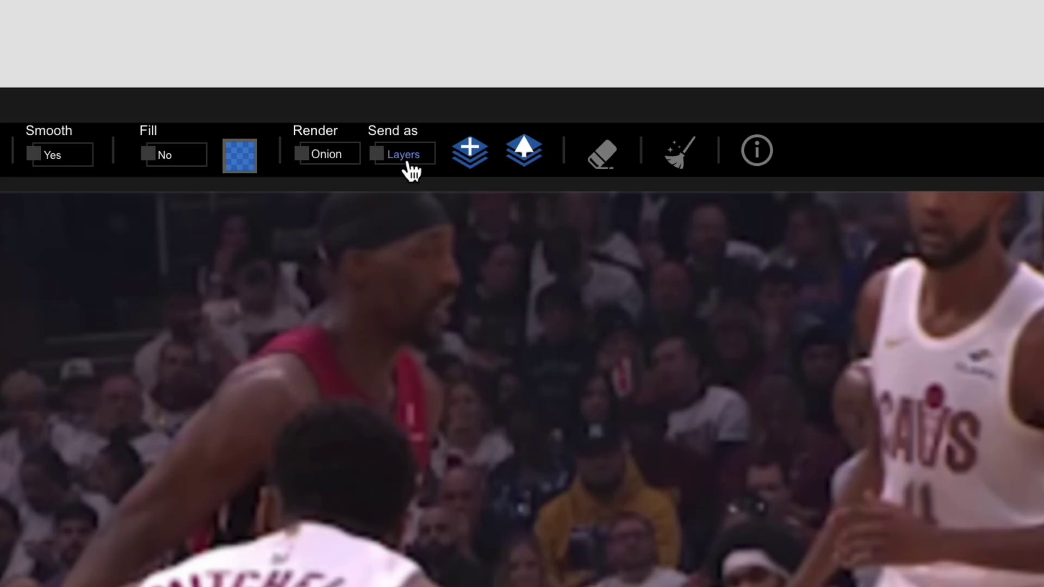
left_click(406, 164)
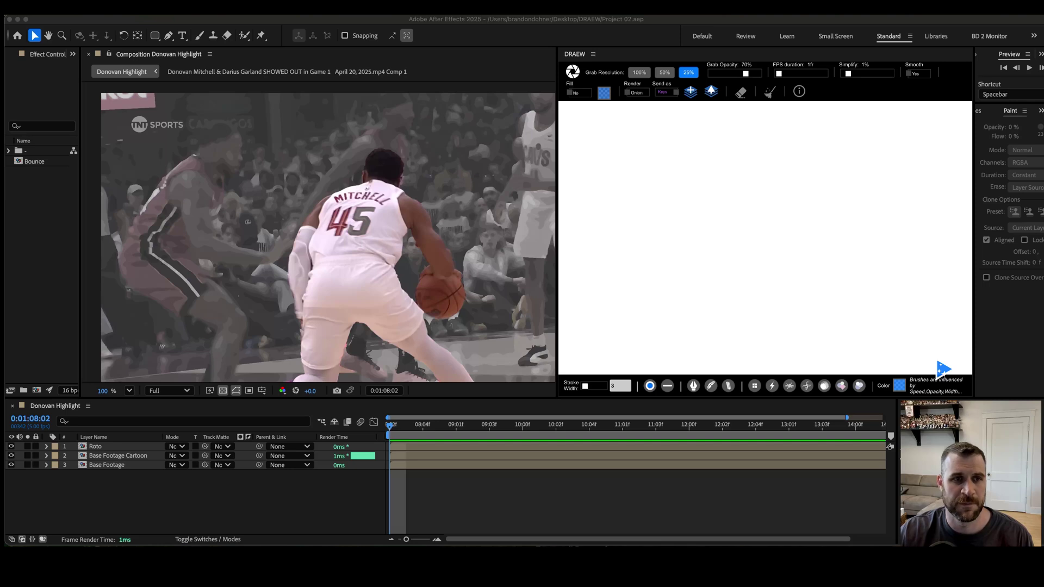
- Grab the current highlight frame onto the DRAEW canvas and undo the blue test stroke
left_click(574, 73)
left_click(574, 72)
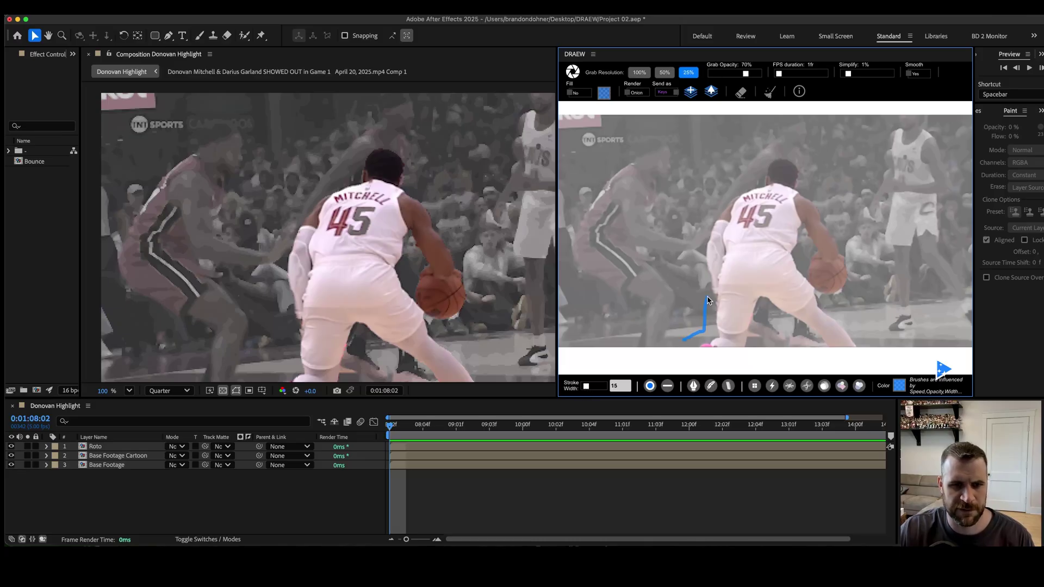
key("super+z")
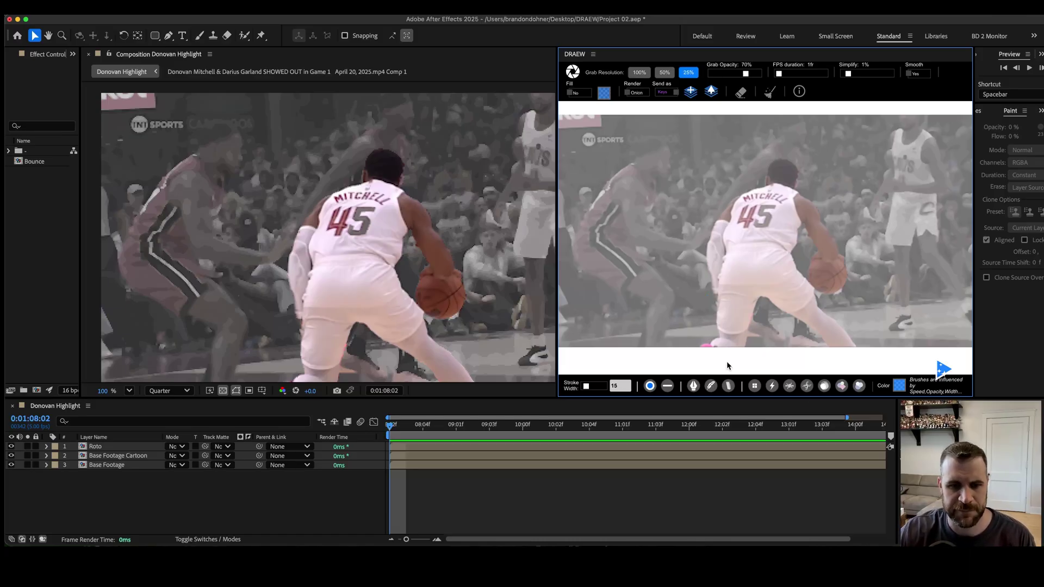
- Set the stroke color to fully opaque white and the grab opacity to 100%
left_click(899, 386)
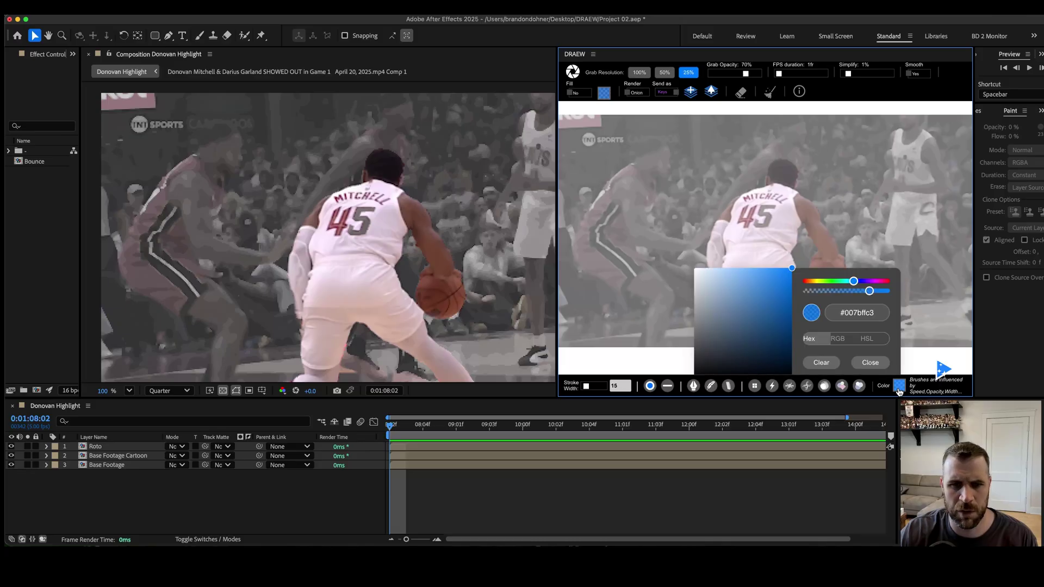
left_click_drag(715, 312, 686, 261)
left_click_drag(870, 293, 892, 303)
left_click(870, 362)
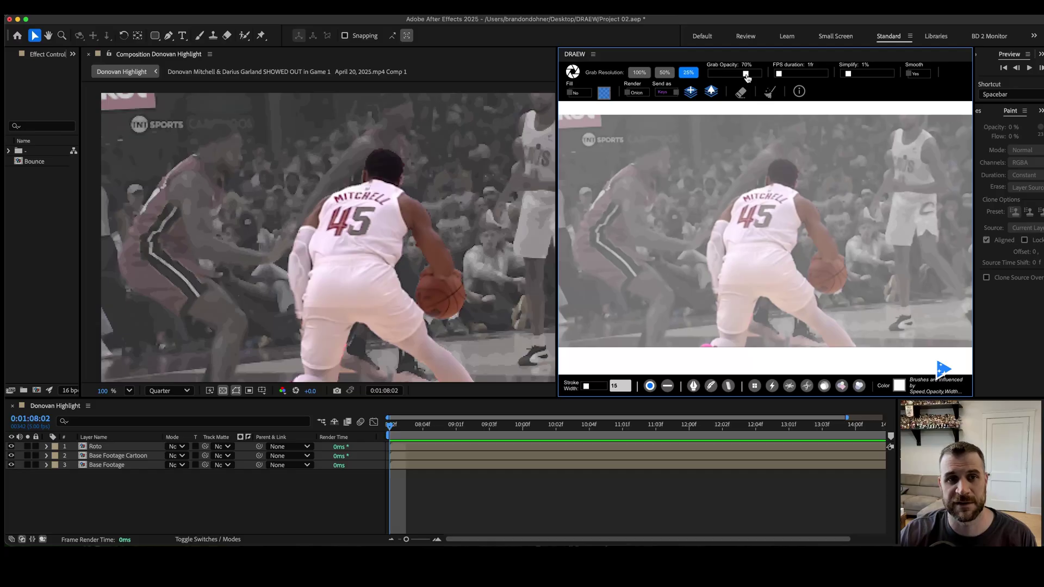
left_click_drag(746, 77, 787, 81)
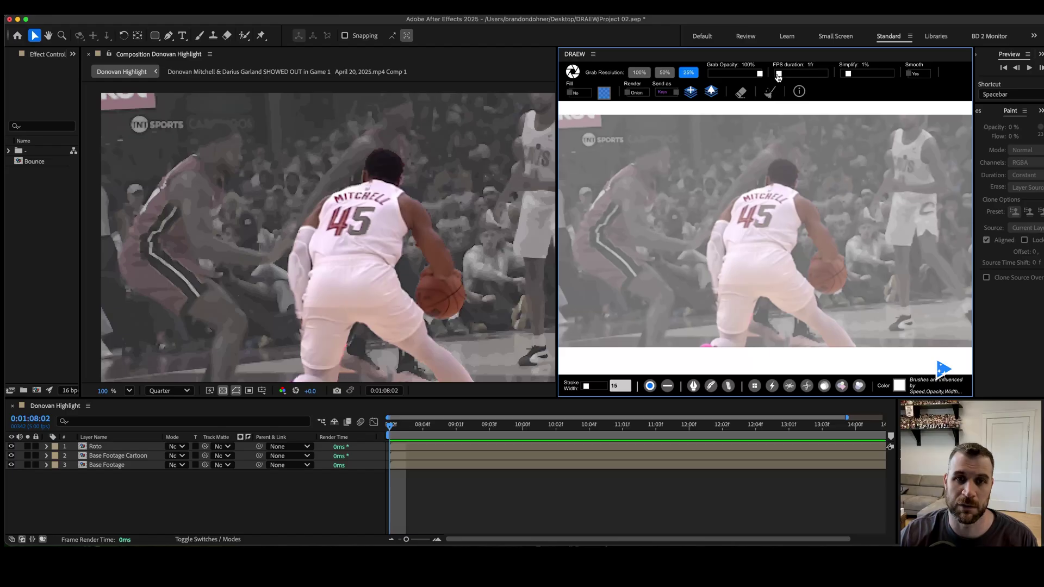
- Preview the highlight composition's playback and switch the Send as mode to Layers
key("space")
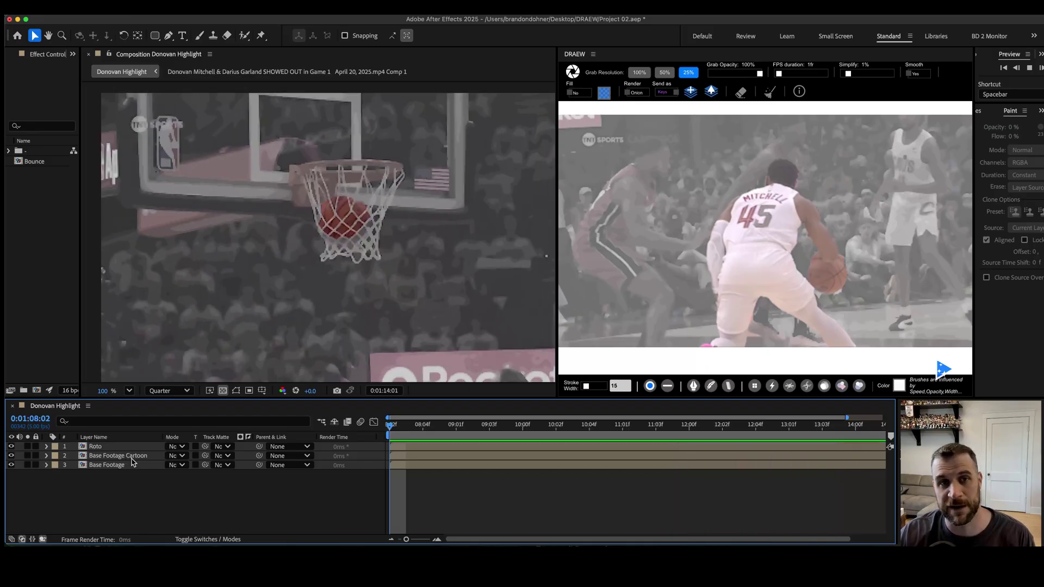
key("space")
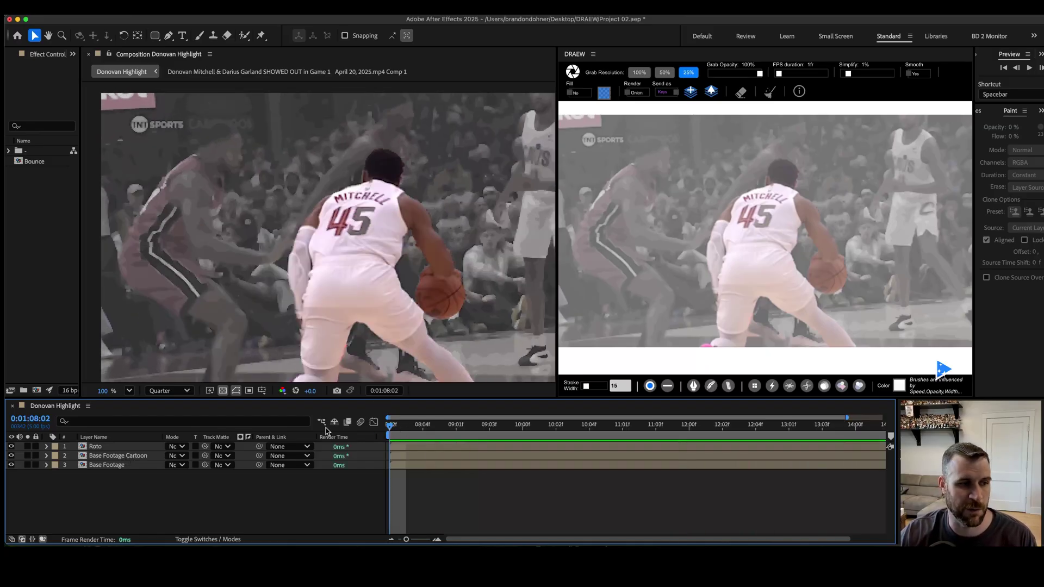
left_click(666, 93)
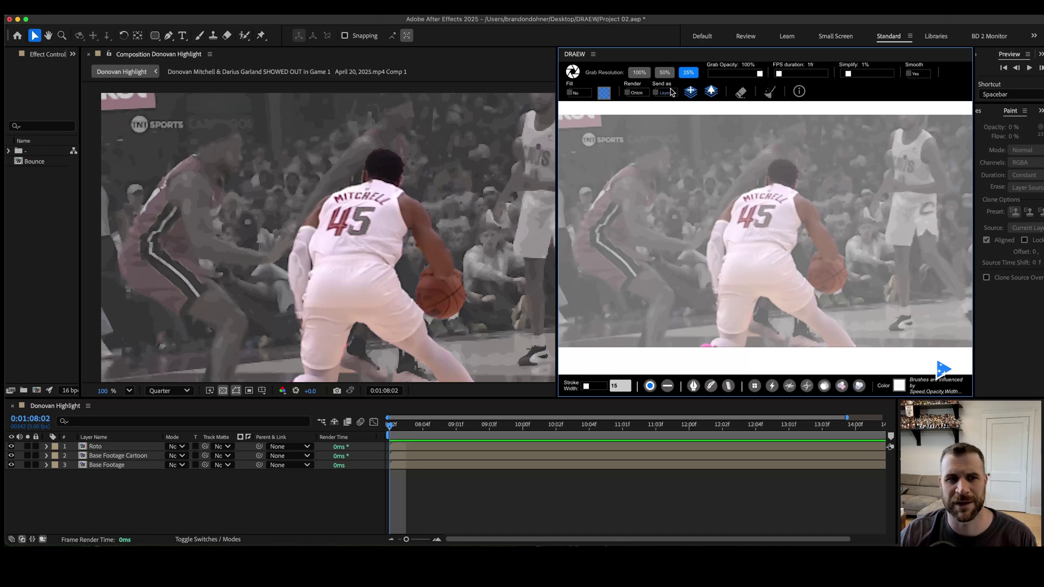
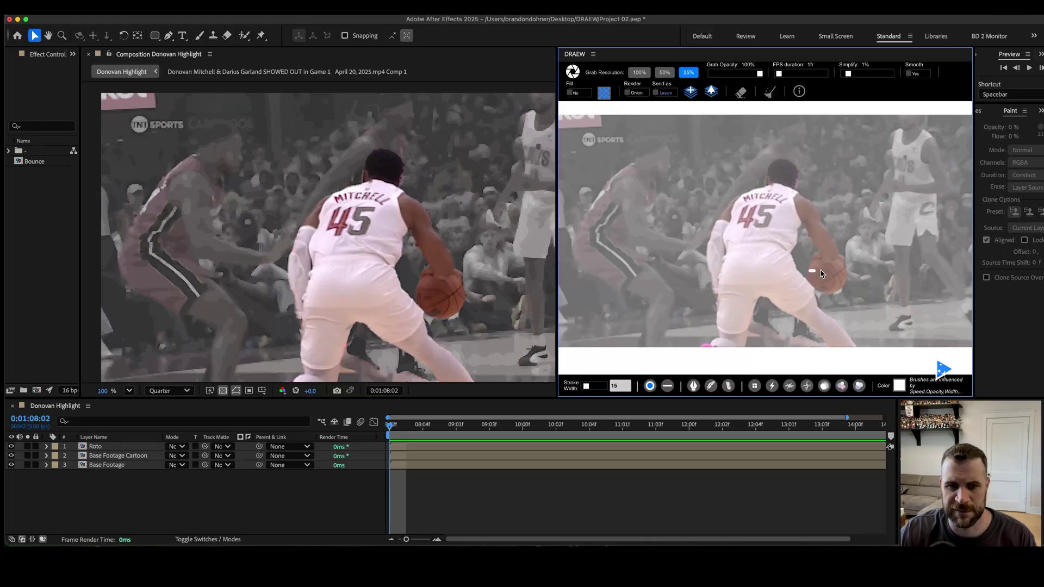
- Draw white accents on the ball seams, waistline, shorts hems and jersey number at 0:01:08:02, and send them to the timeline
left_click_drag(819, 290, 839, 278)
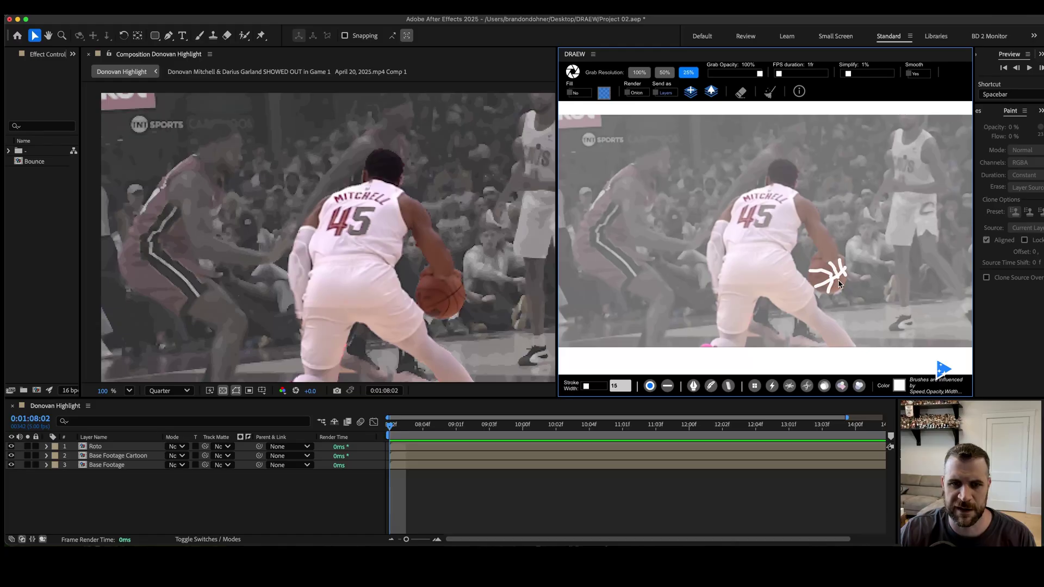
left_click_drag(790, 313, 808, 305)
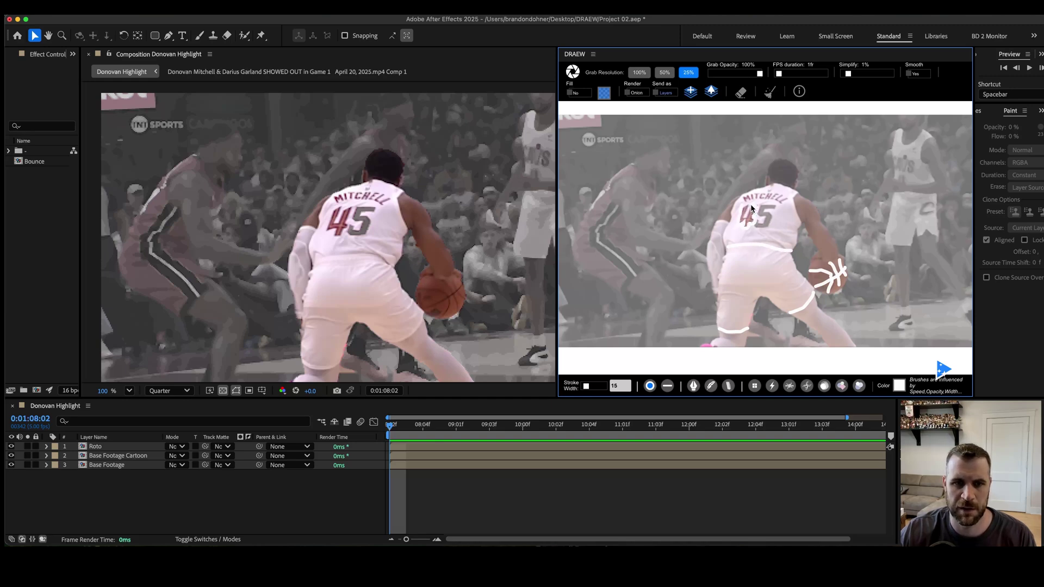
left_click_drag(752, 208, 750, 205)
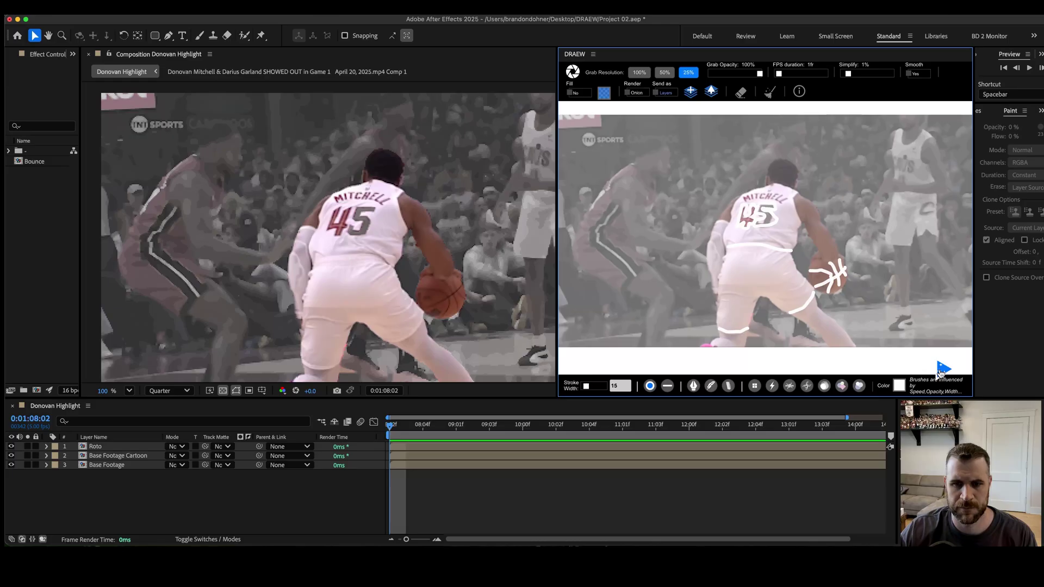
left_click(943, 370)
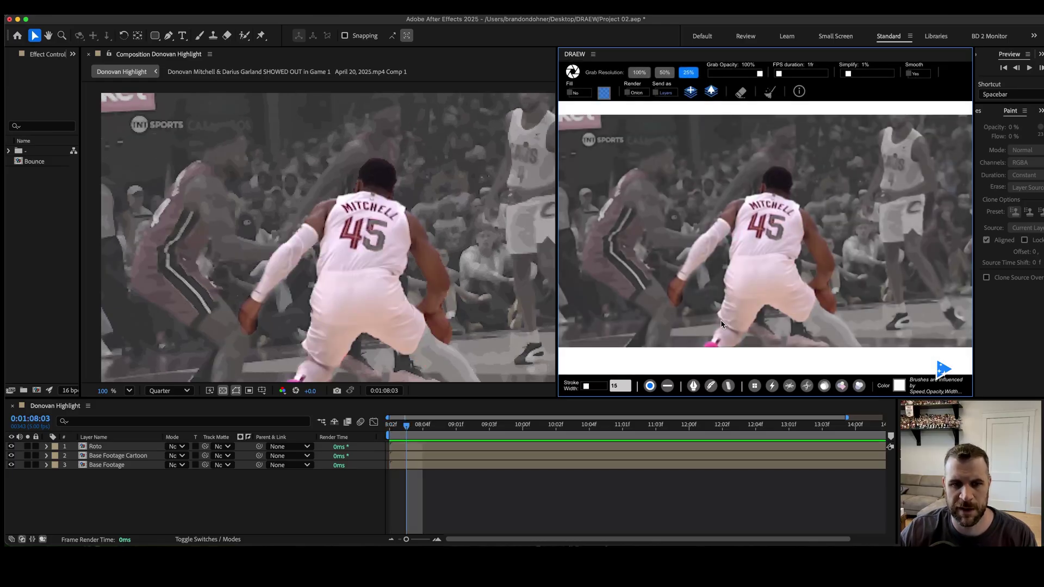
- Draw white accents on the shorts hems, waistline, ball hand and jersey number at 0:01:08:03, and advance one frame
left_click_drag(720, 324, 738, 335)
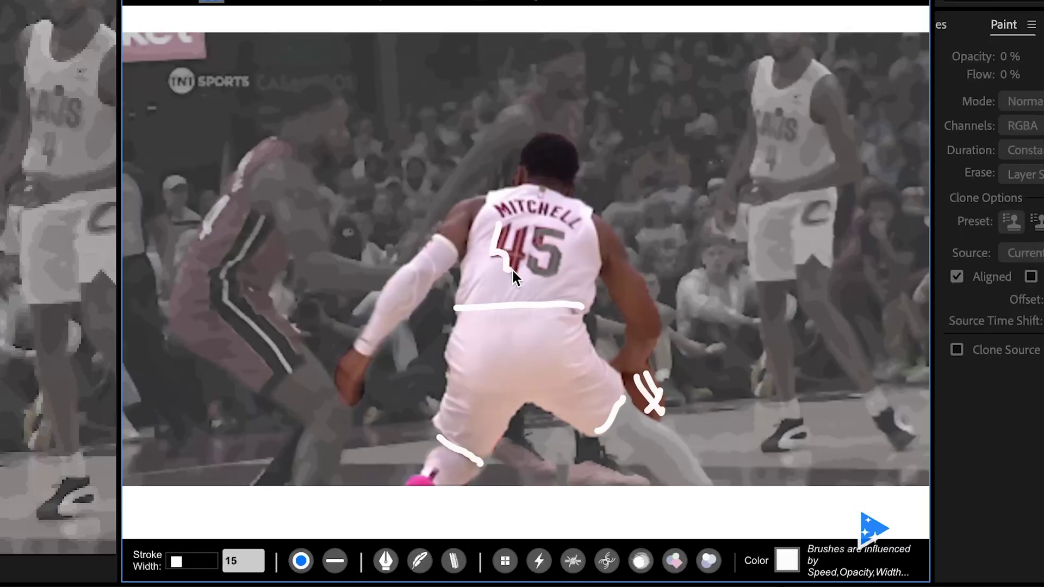
key("Right")
- Draw white accents on the player's waistline, shorts hems, shoe and jersey number at 0:01:08:04, and advance one frame
left_click_drag(435, 320, 548, 318)
left_click_drag(435, 399, 468, 410)
left_click_drag(609, 383, 589, 432)
left_click_drag(677, 481, 695, 477)
mouse_move(475, 234)
left_mouse_down()
mouse_move(467, 274)
mouse_move(508, 288)
left_mouse_up()
left_click_drag(511, 235, 535, 307)
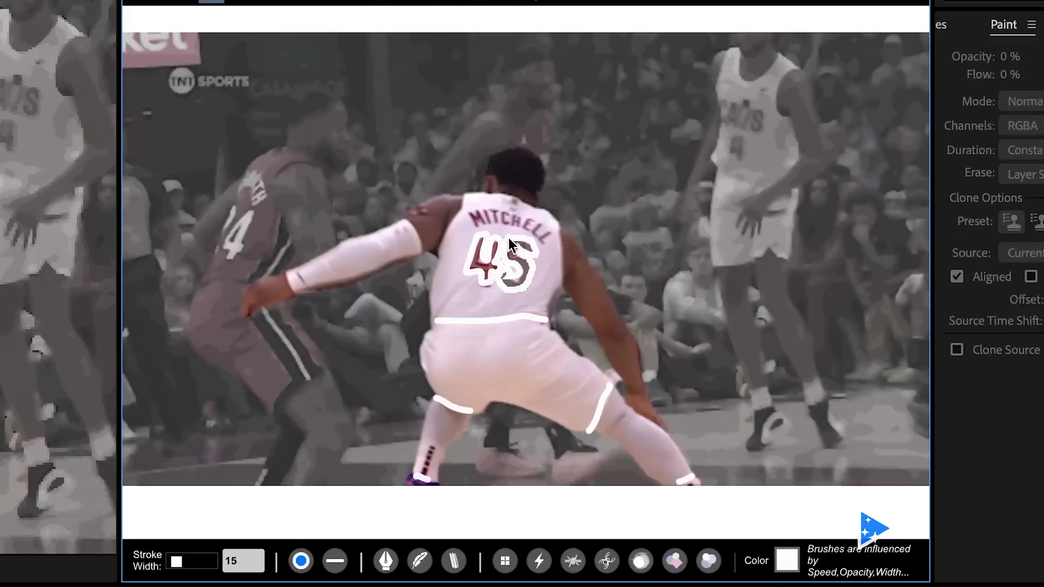
key("Right")
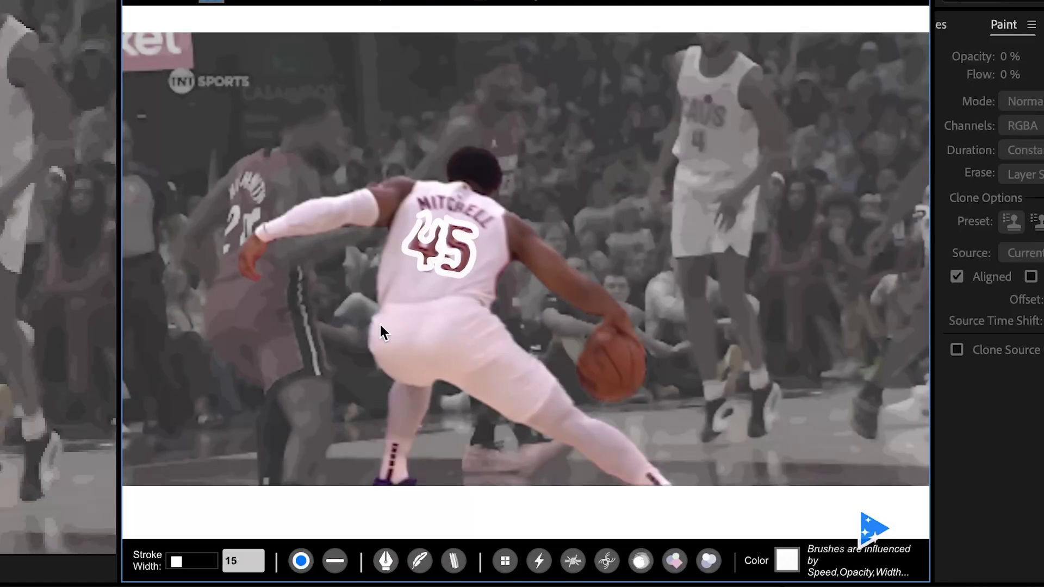
- Draw white accents on the waistline, shorts hems and ball, add motion ticks beside the ball at 0:01:09:00, and advance one frame
left_click_drag(476, 291, 384, 305)
left_click_drag(394, 385, 412, 385)
left_click_drag(561, 382, 520, 426)
left_click_drag(598, 399, 625, 380)
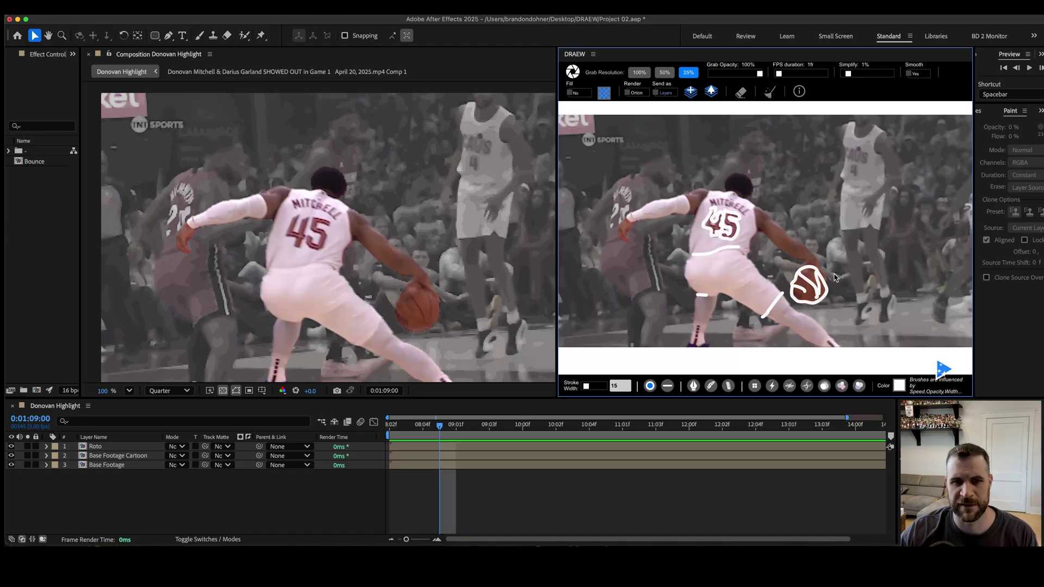
mouse_move(827, 275)
left_mouse_down()
mouse_move(838, 274)
mouse_move(841, 299)
left_mouse_up()
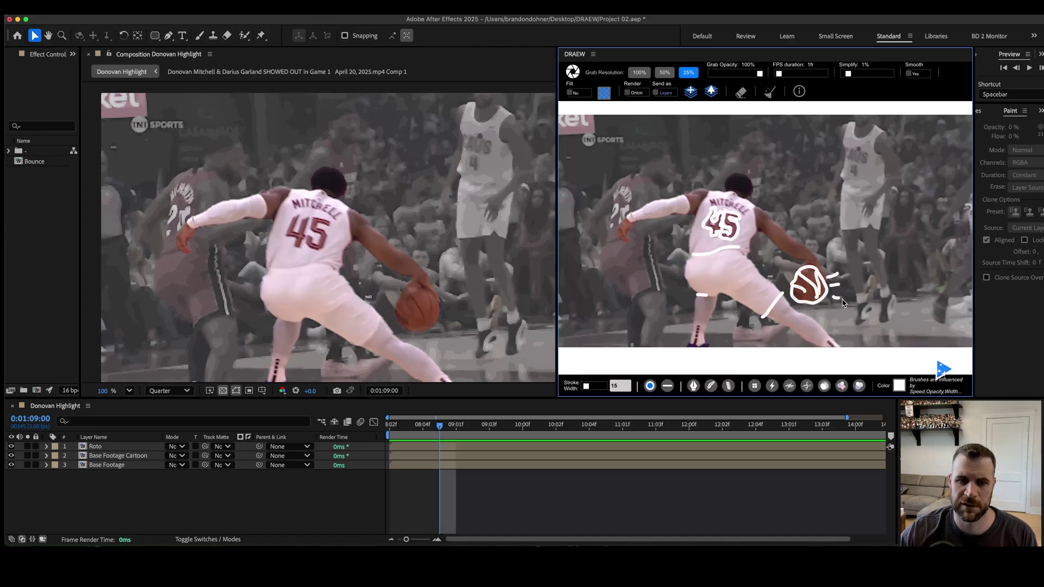
left_click(941, 372)
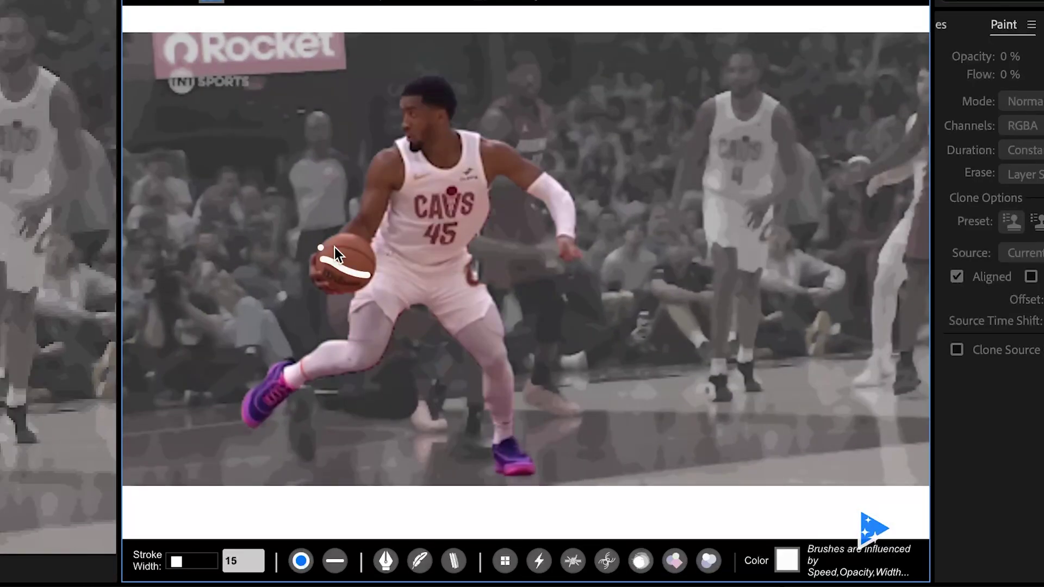
- Finish the remaining frame drawings, send them all to the timeline as layers, and preview the animation
left_click(874, 531)
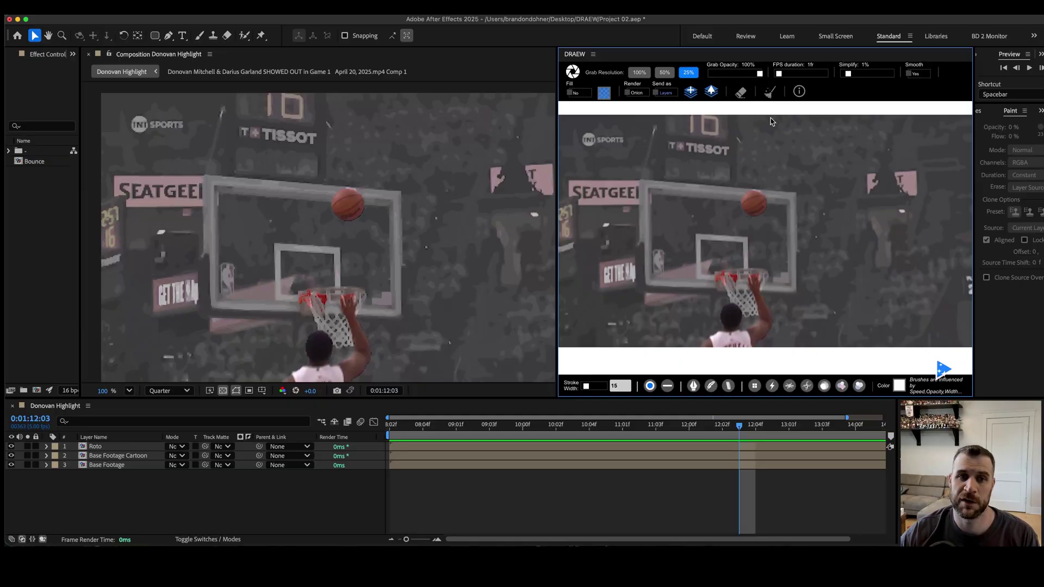
left_click(711, 95)
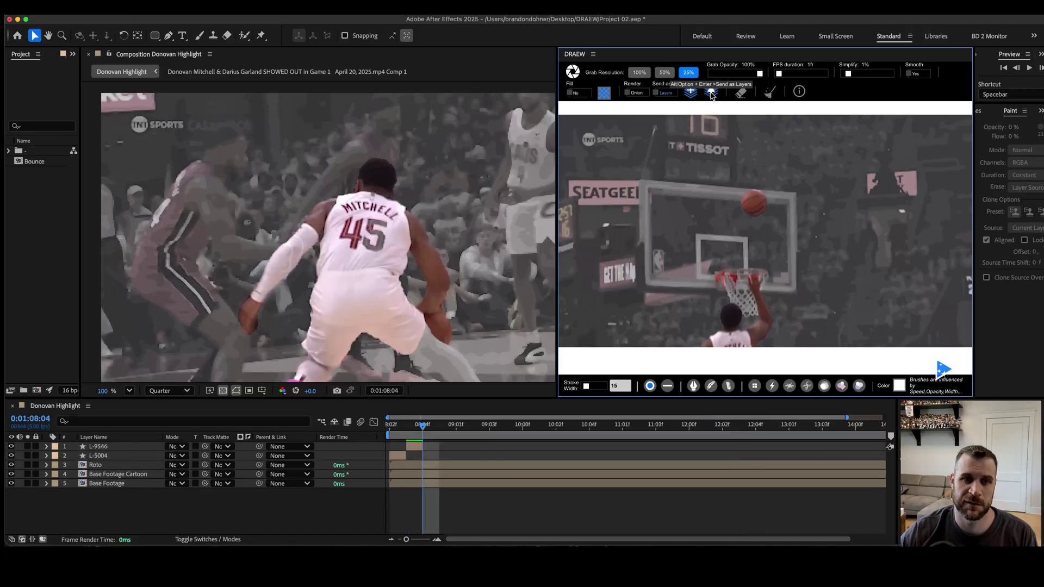
left_click(457, 429)
key("space")
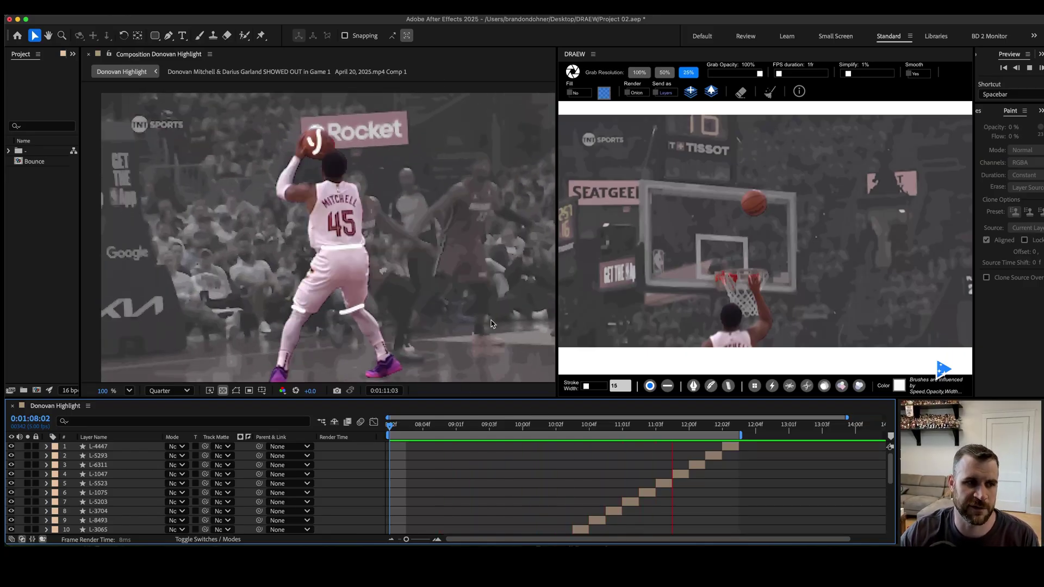
key("space")
- Select drawn layers L-5004 through L-4842 together and set their stroke width to 16 px
scroll(414, 527, "down", 5)
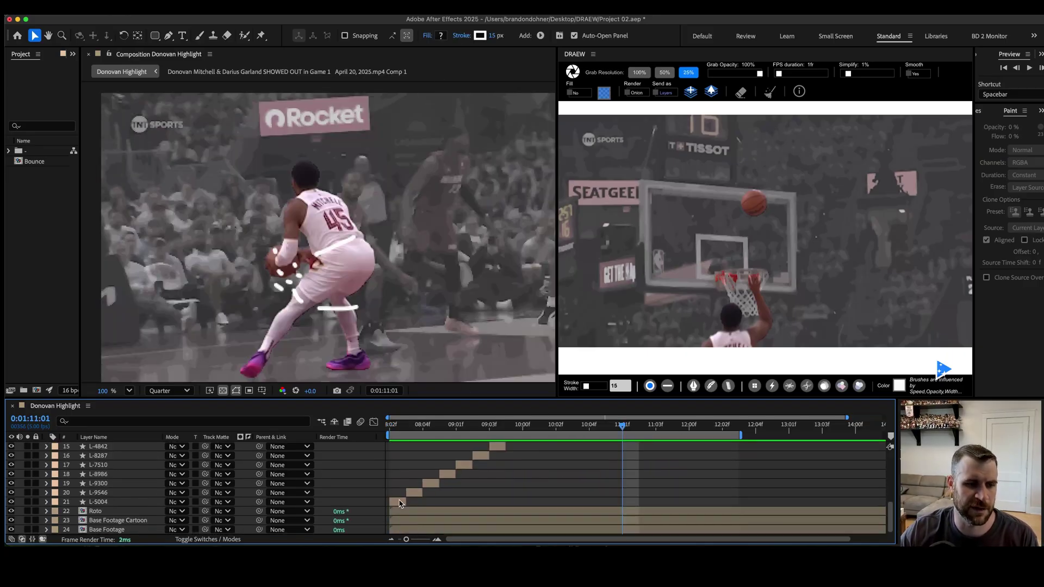
left_click_drag(413, 504, 508, 443)
left_click_drag(493, 37, 493, 37)
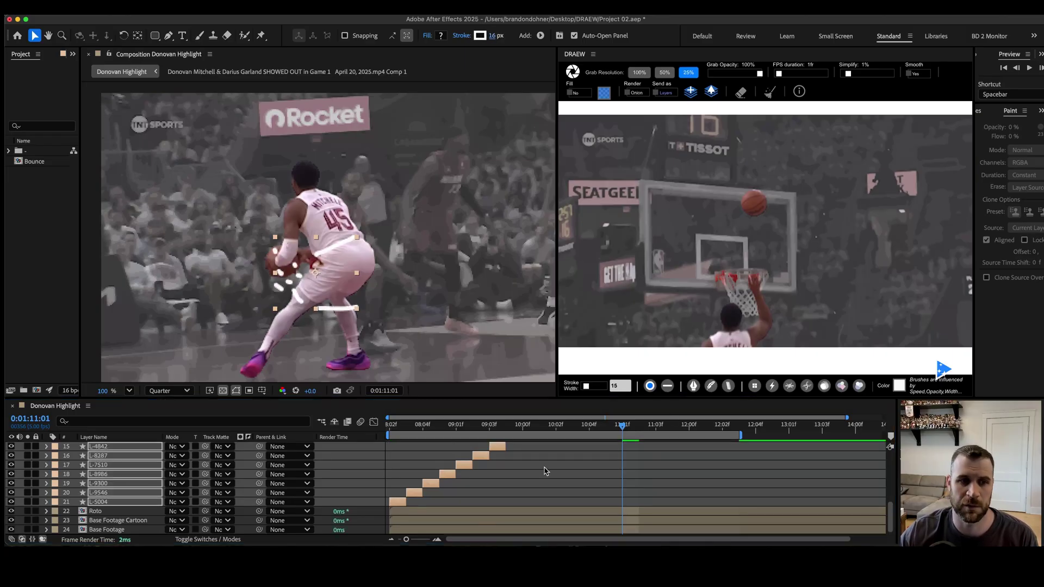
left_click(473, 494)
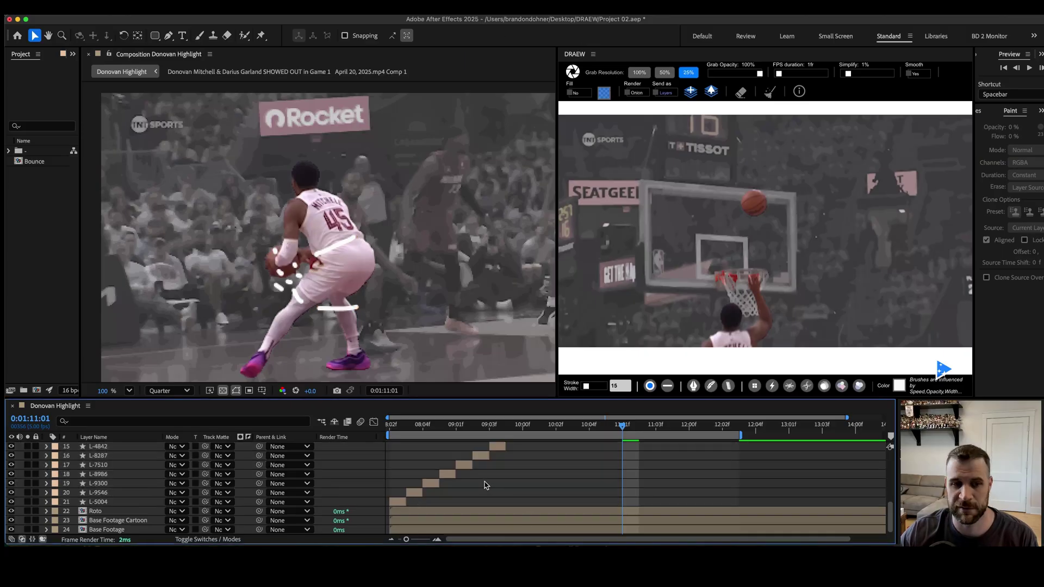
- Apply the hand drawn effect preset to all drawn shape layers and set the composition's preview resolution to Full
scroll(527, 485, "up", 5)
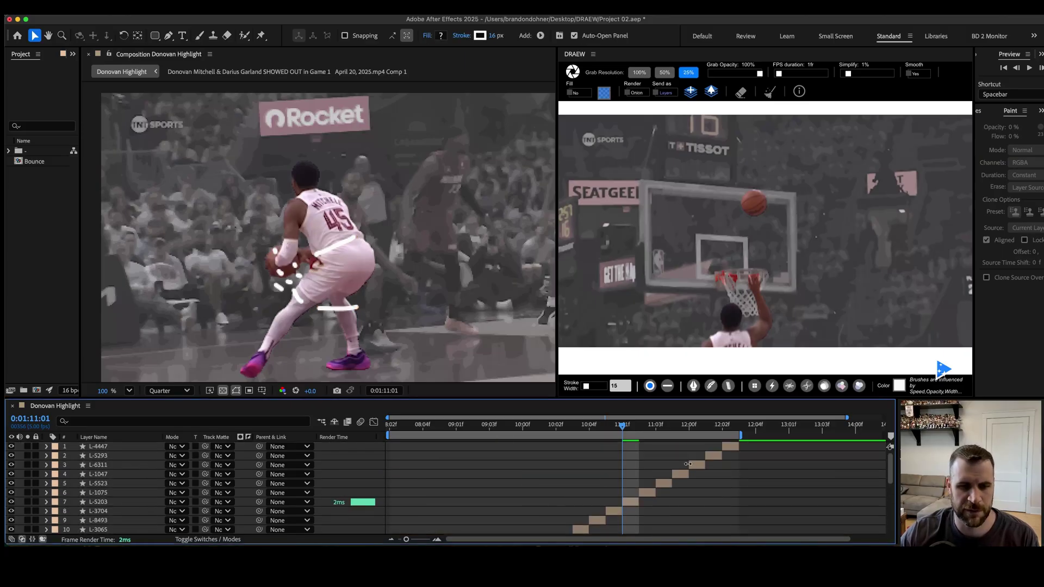
key("super+a")
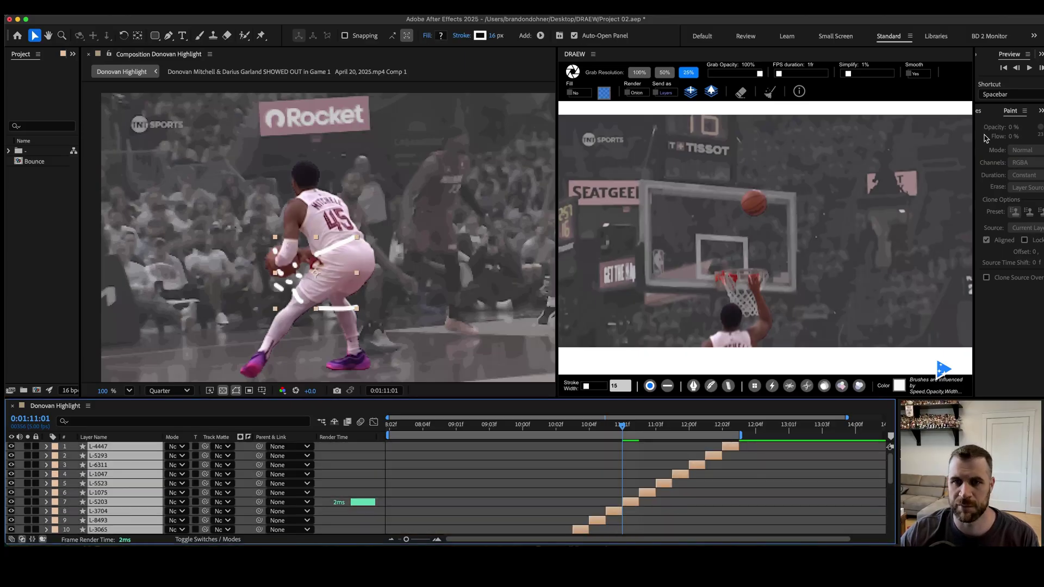
left_click(1041, 110)
left_click(1019, 141)
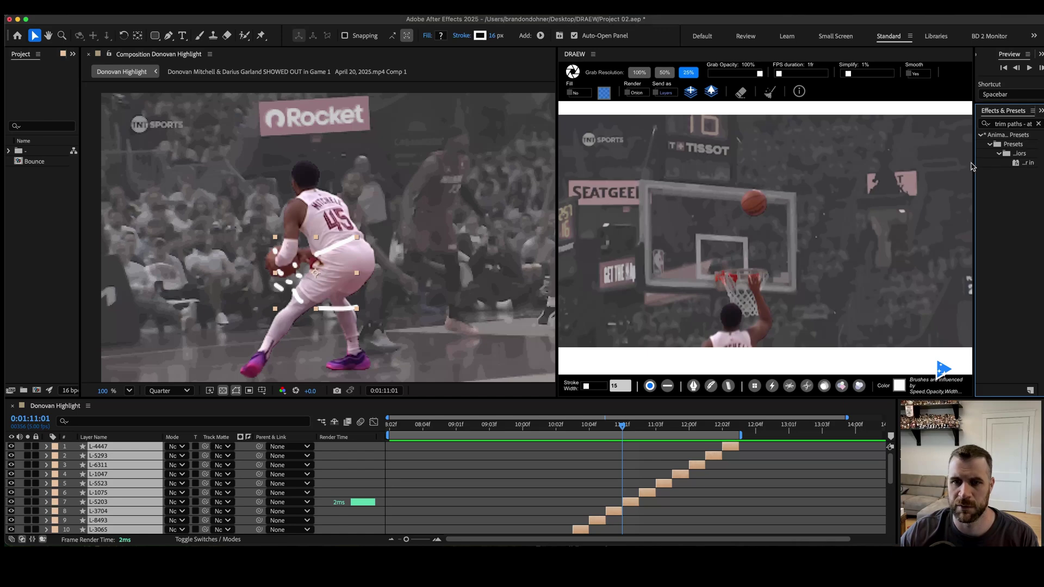
left_click(1038, 123)
type("hand drawn")
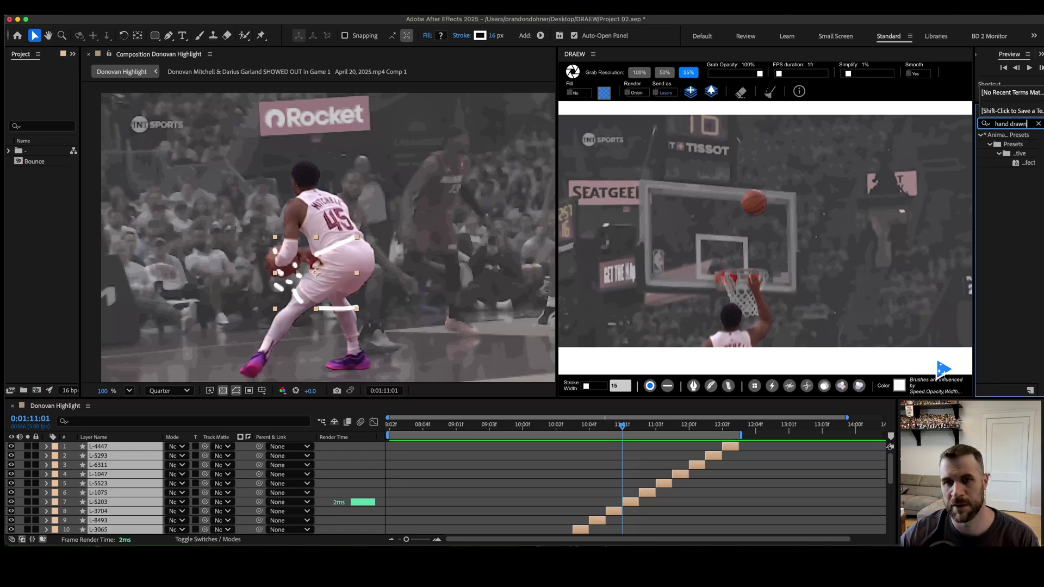
double_click(1017, 163)
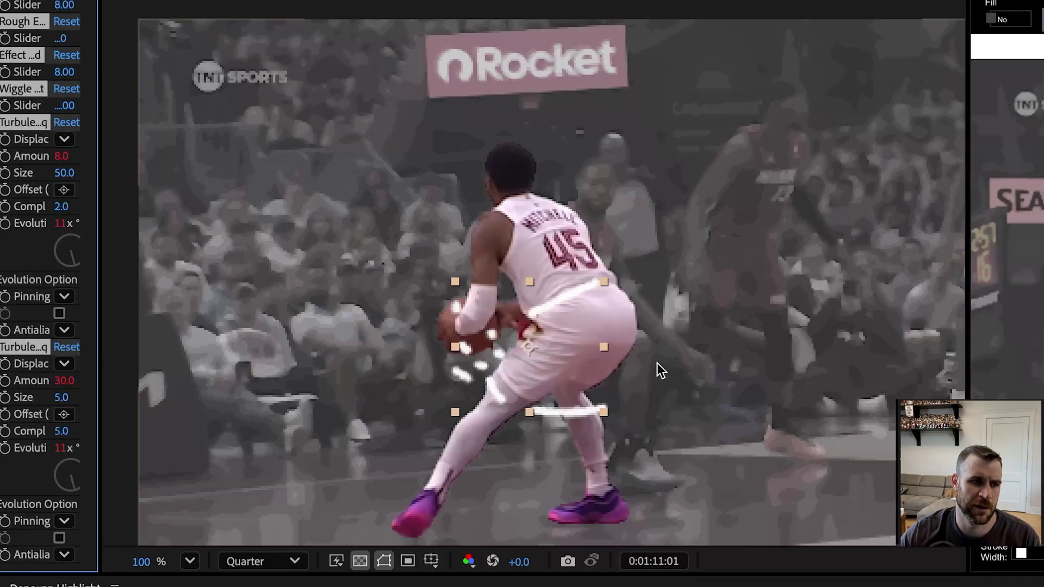
left_click(261, 561)
left_click(250, 525)
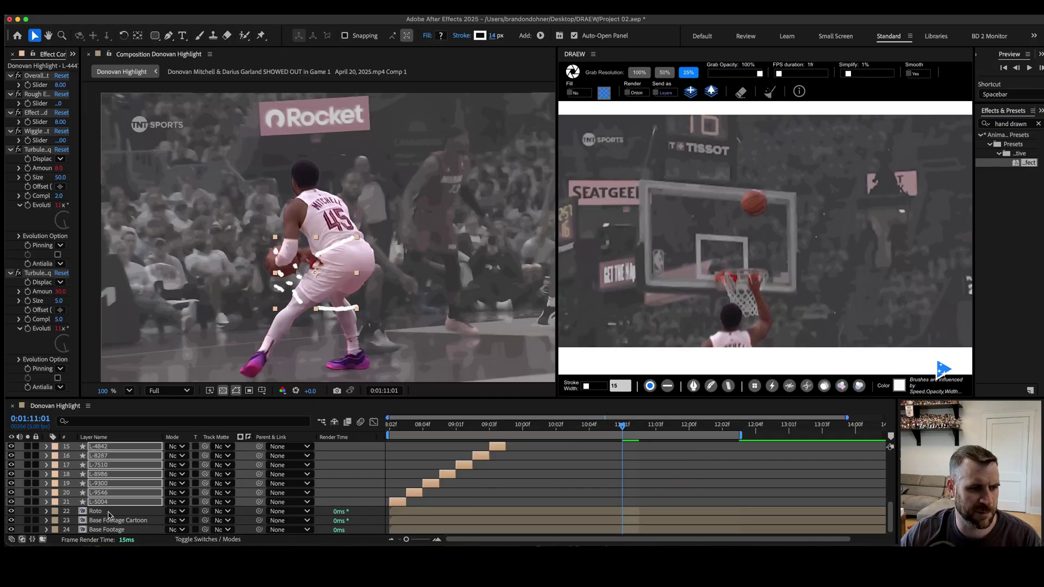
- Isolate the Roto layer to check its cutout, then duplicate it twice and solo the copies
left_click(35, 512)
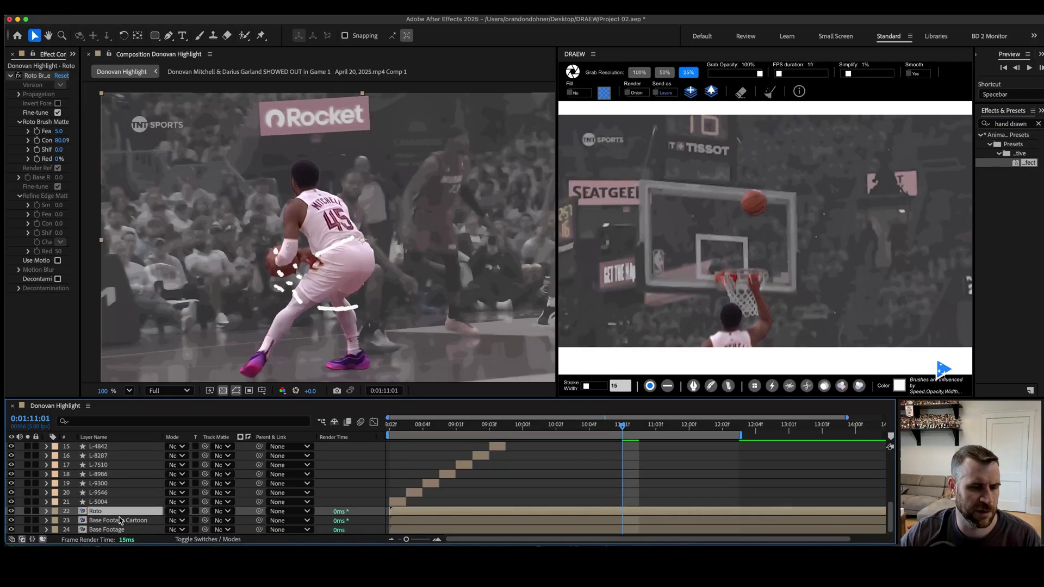
left_click(27, 511)
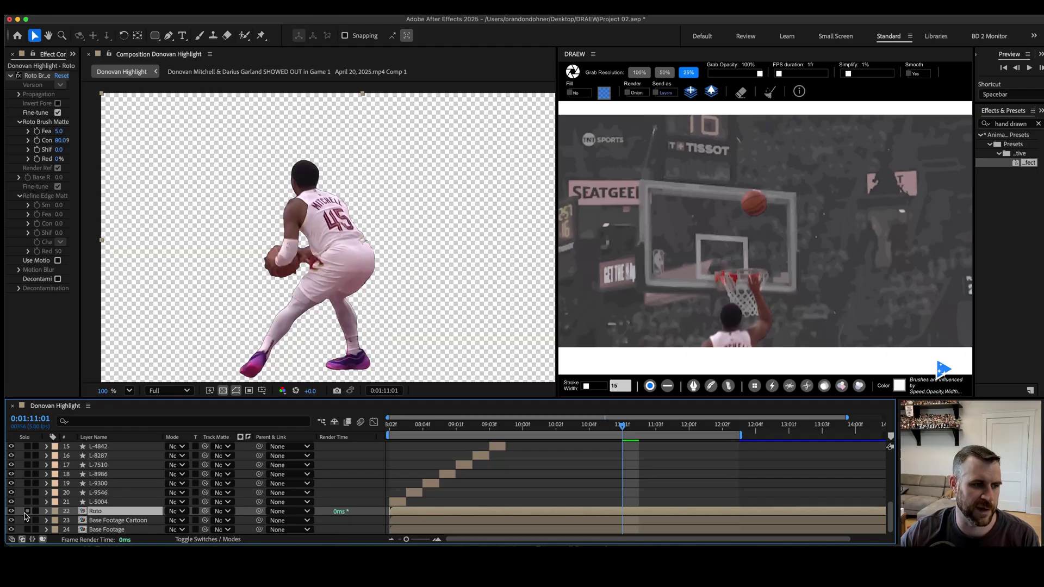
left_click(27, 511)
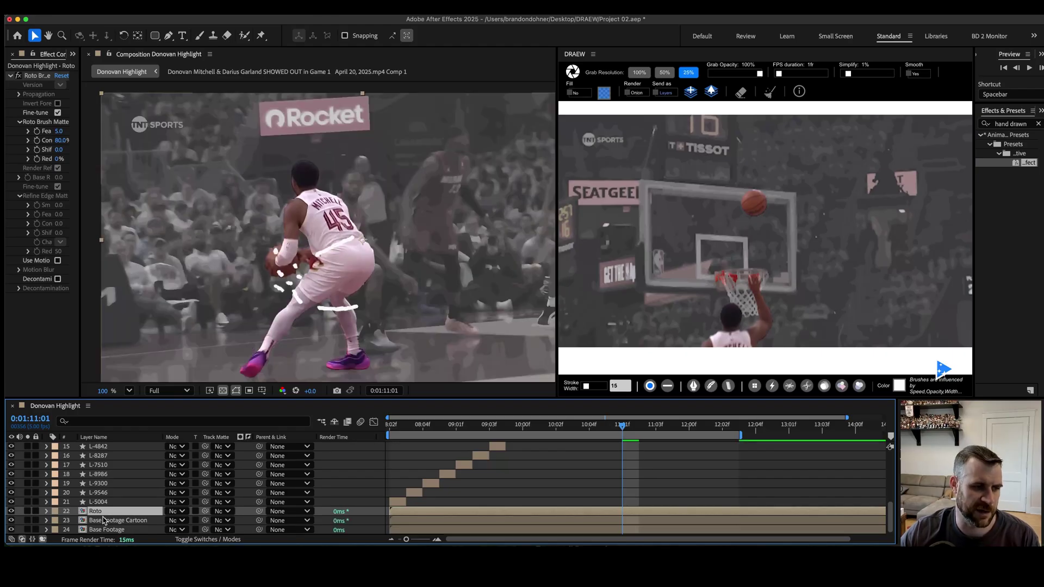
key("ctrl+d")
left_click(622, 322)
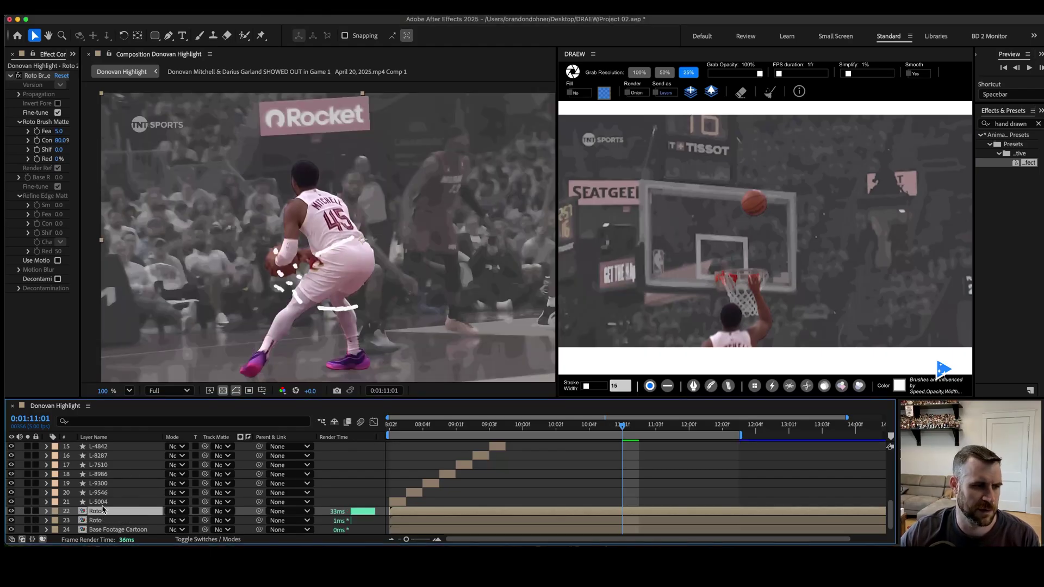
left_click(27, 511)
key("ctrl+d")
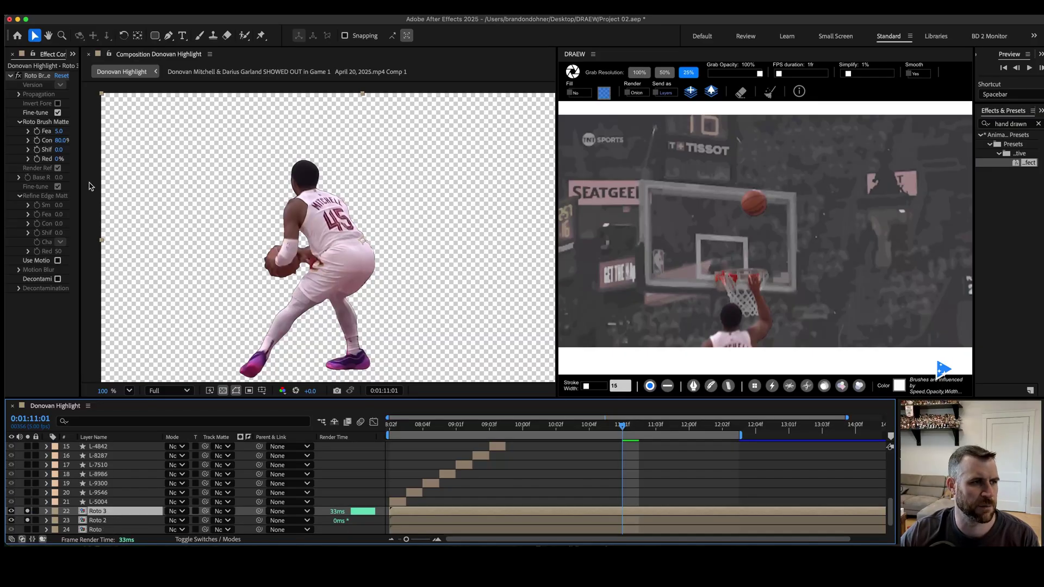
- Apply Simple Choker to Roto 3 and use a negative choke to expand its matte beyond the player
key("ctrl+space")
type("choke")
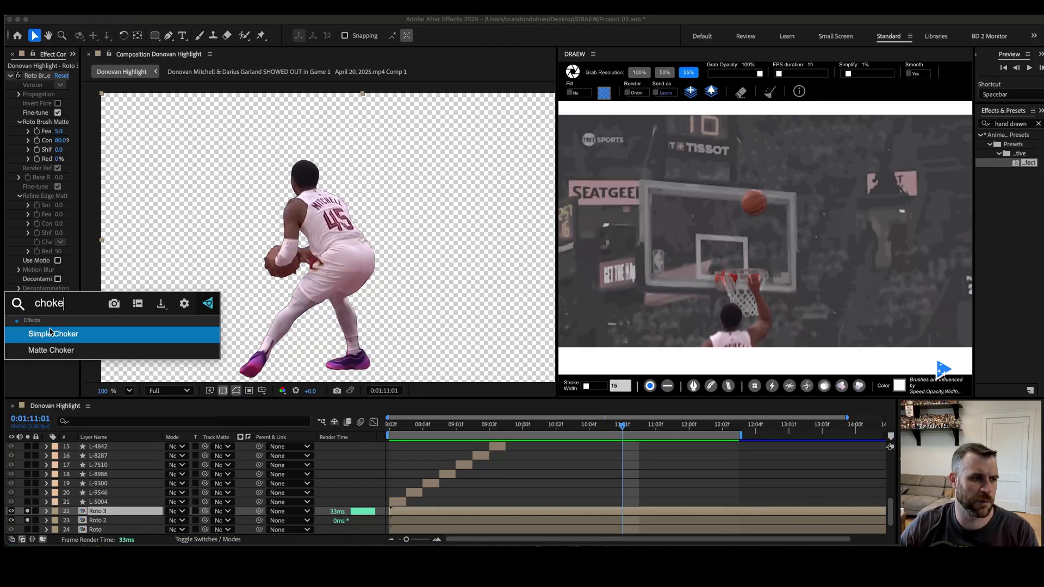
key("Return")
left_click_drag(58, 316, 36, 317)
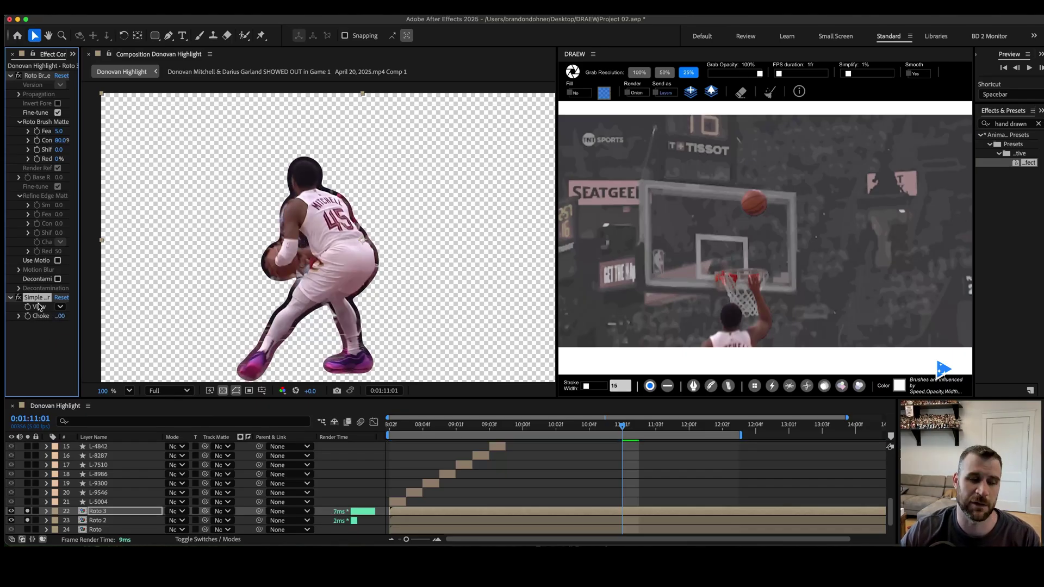
- Paste the Simple Choker effect onto Roto 2 and lower its choke further to extend past Roto 3
left_click(97, 520)
key("super+v")
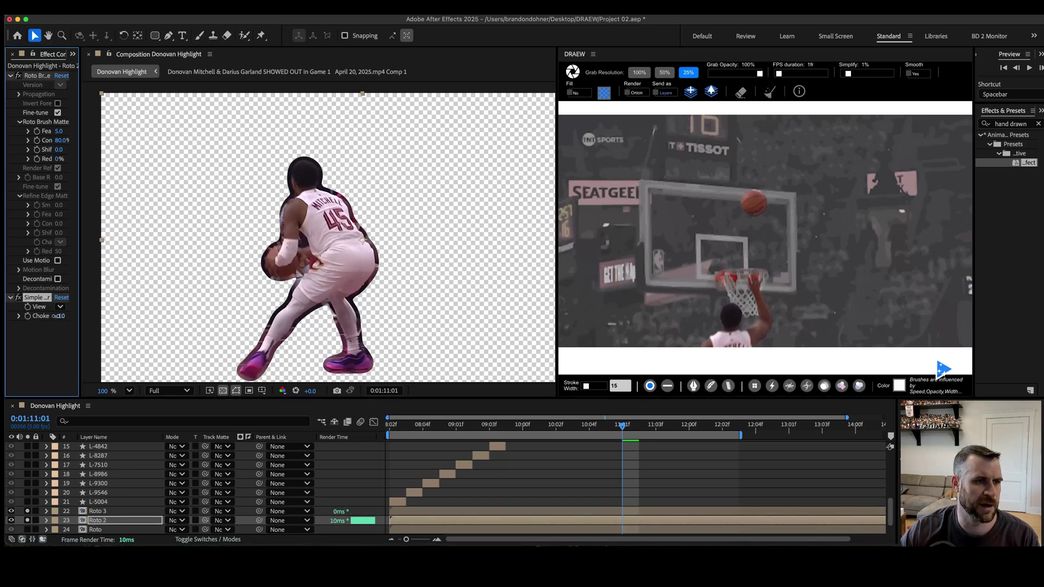
left_click_drag(56, 315, 38, 317)
- Add a Fill effect to Roto 2 and set its color to white, FFFFFF
key("ctrl+space")
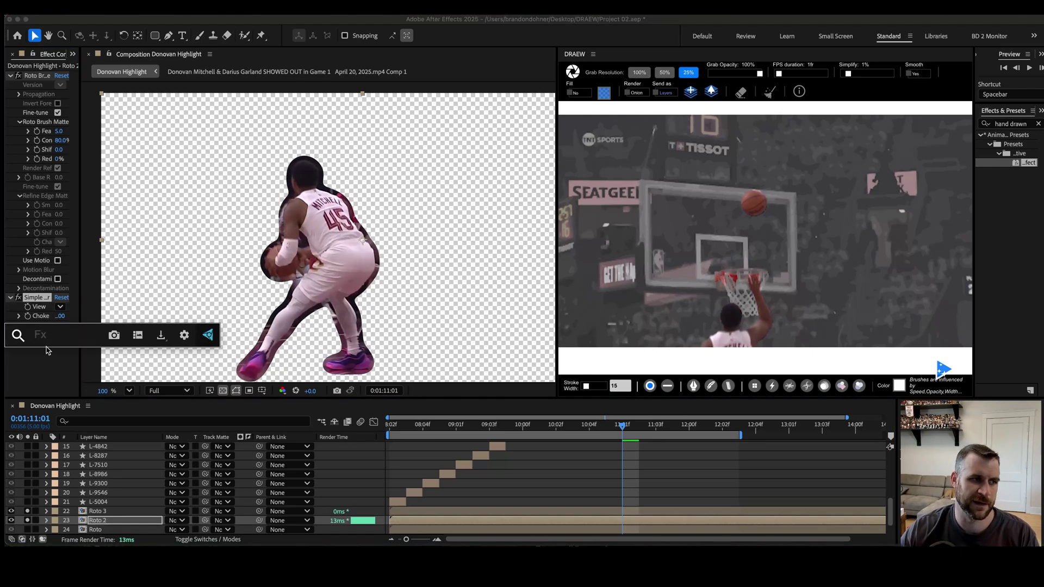
type("fill")
key("Return")
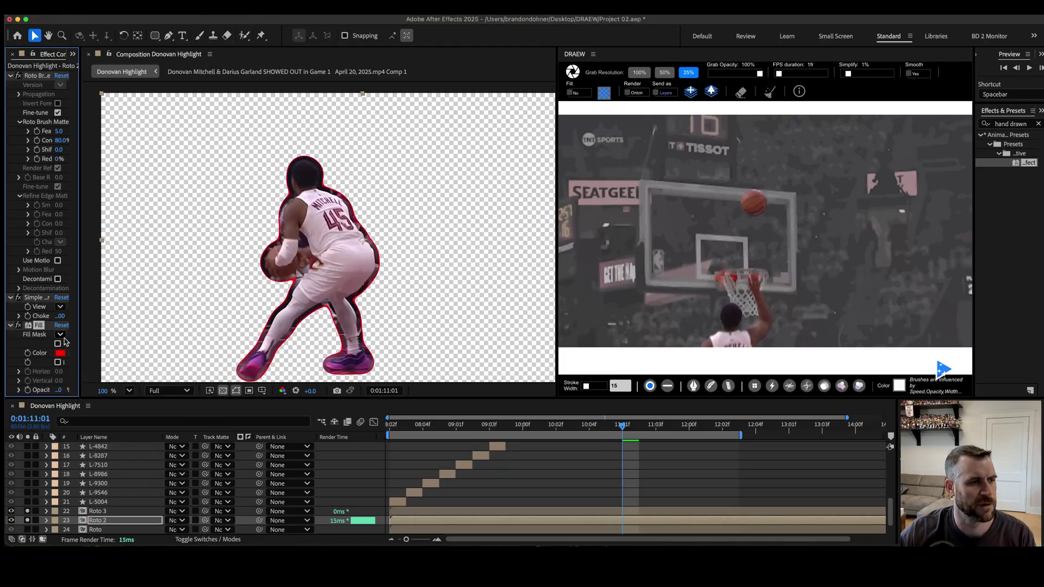
left_click(59, 354)
left_click_drag(440, 297, 433, 176)
left_click(632, 220)
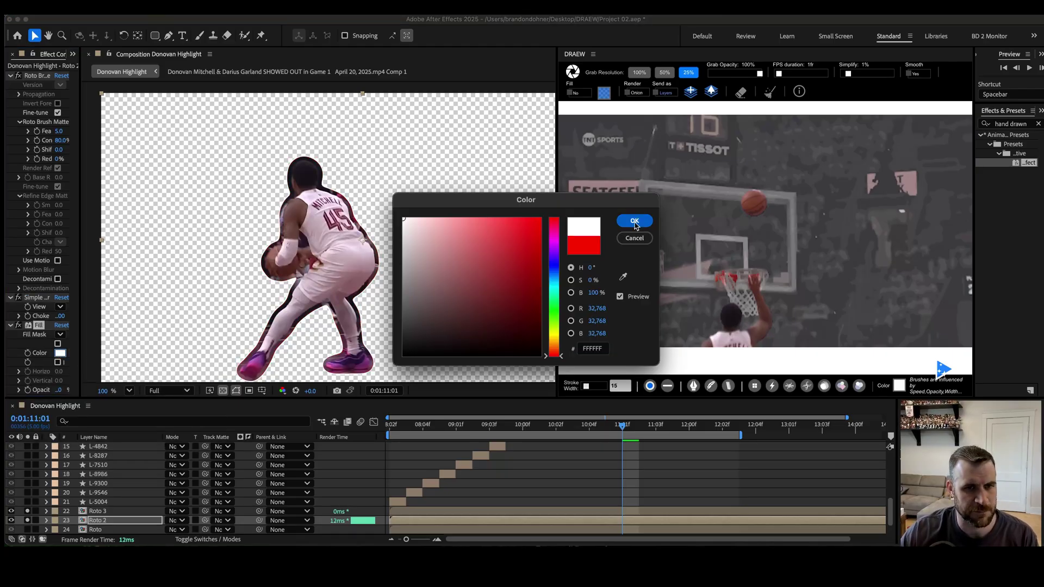
- Use Roto 3 as an inverted track matte for Roto 2, and lower Roto 2's choke to thicken the outline
left_click_drag(205, 521, 122, 513)
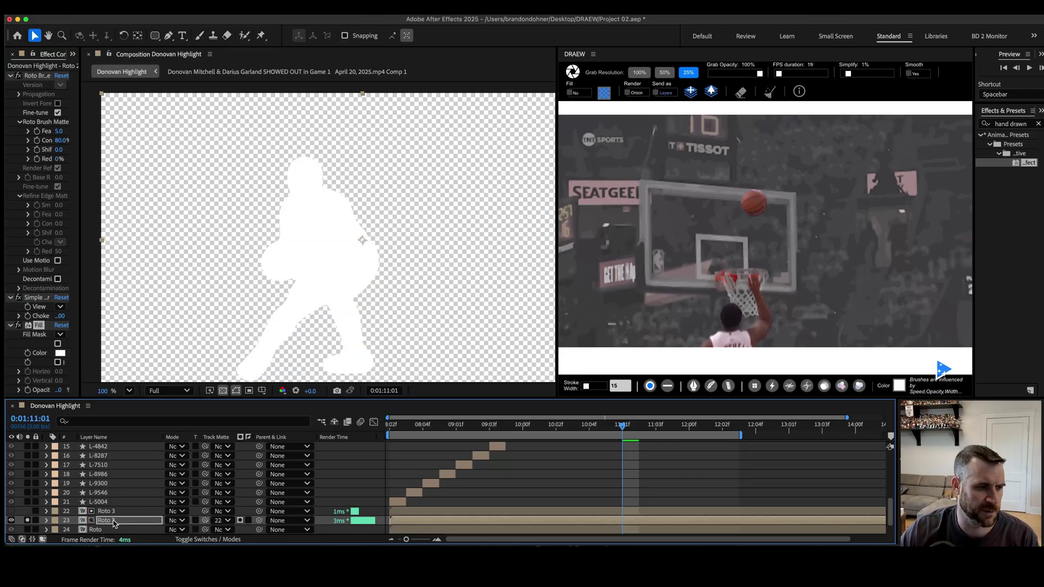
left_click(248, 520)
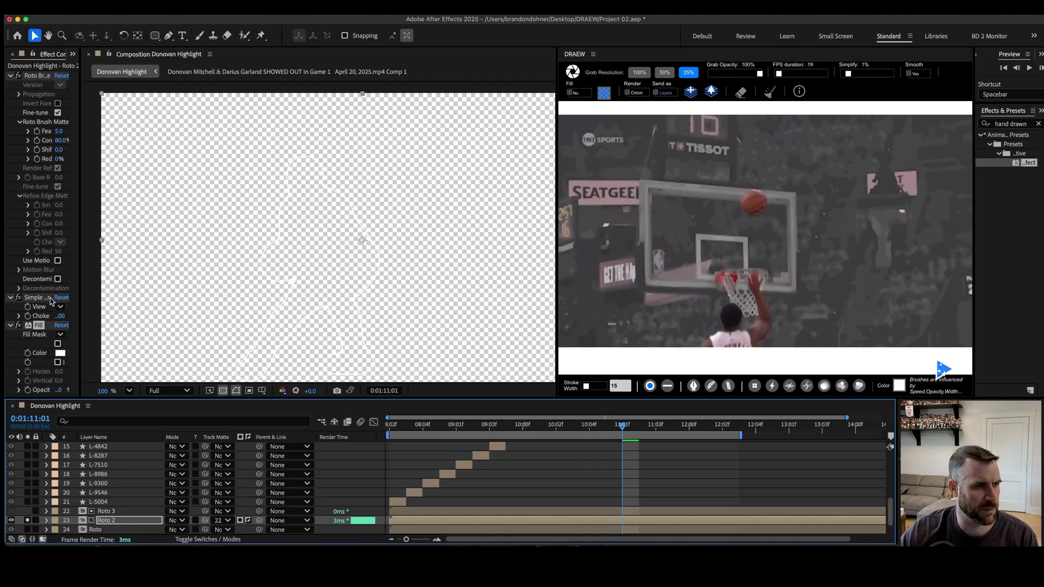
left_click_drag(61, 320, 38, 319)
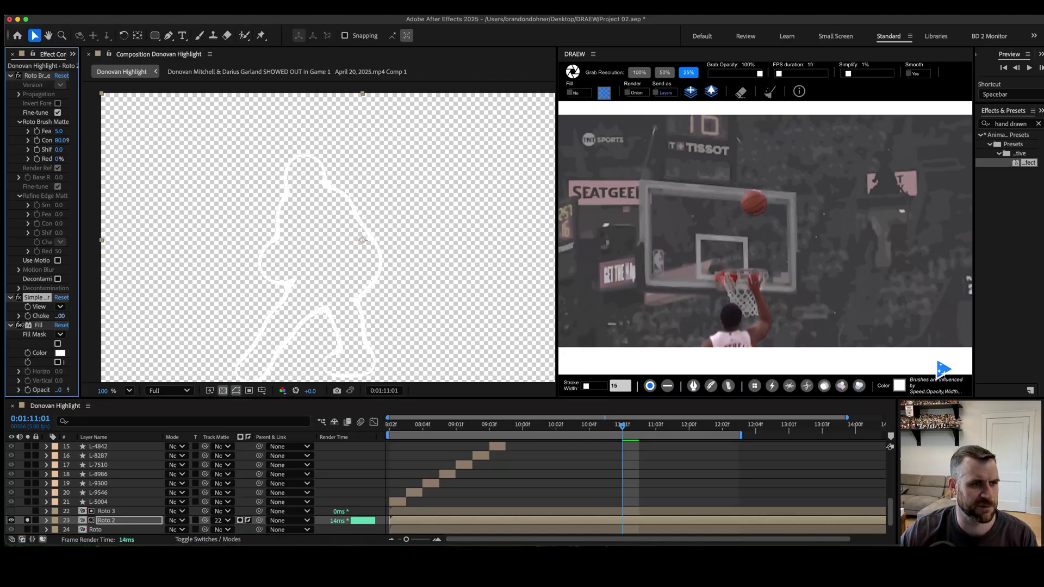
- Turn off solo on Roto 2 and fine-tune its Simple Choker amount against the full footage
left_click(231, 379)
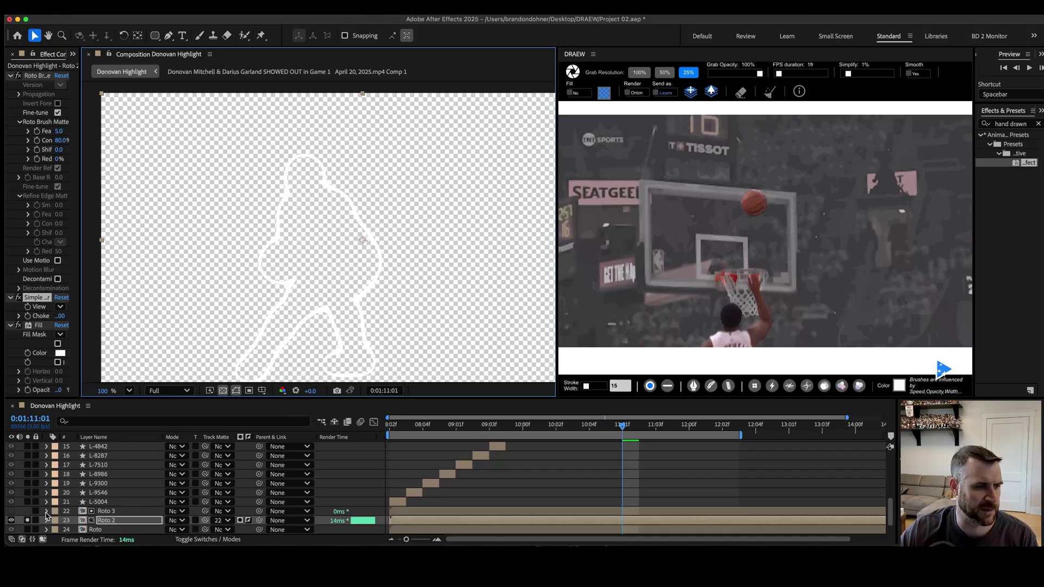
left_click(27, 521)
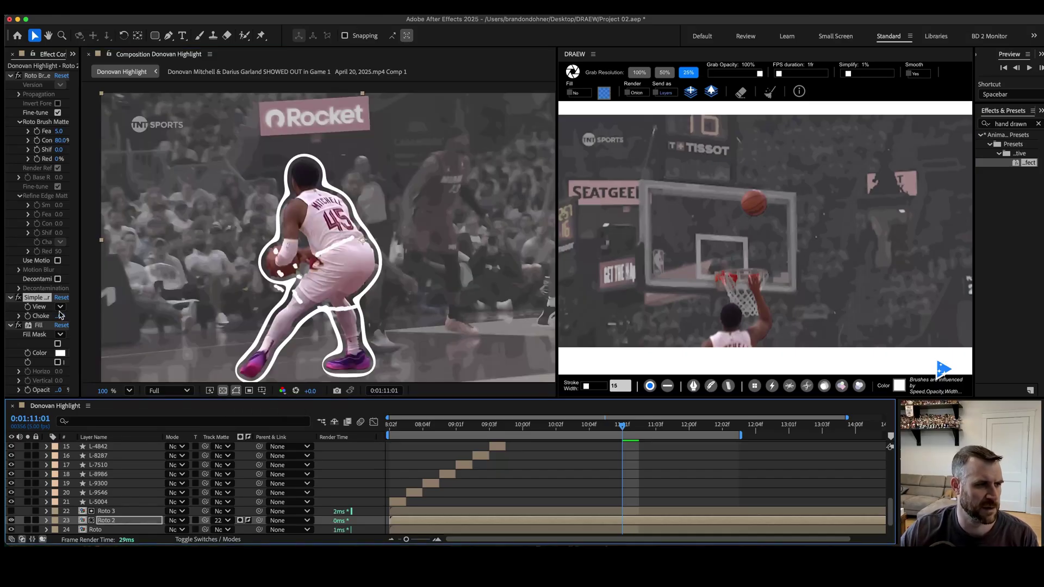
left_click_drag(61, 320, 120, 325)
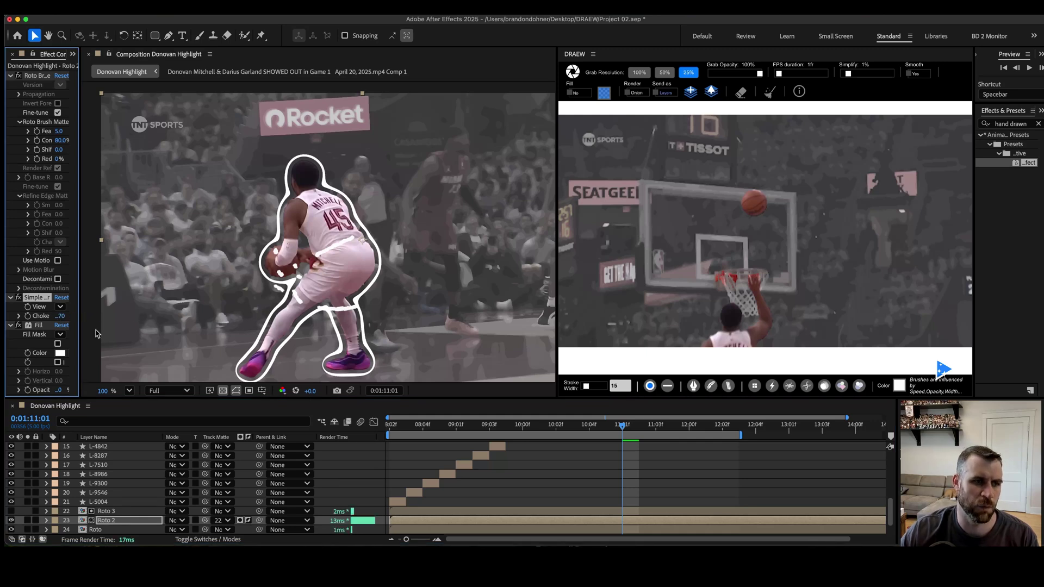
- Pre-compose Roto 3 and Roto 2 into a composition named Outline, moving all attributes into it
left_click(107, 511, "shift")
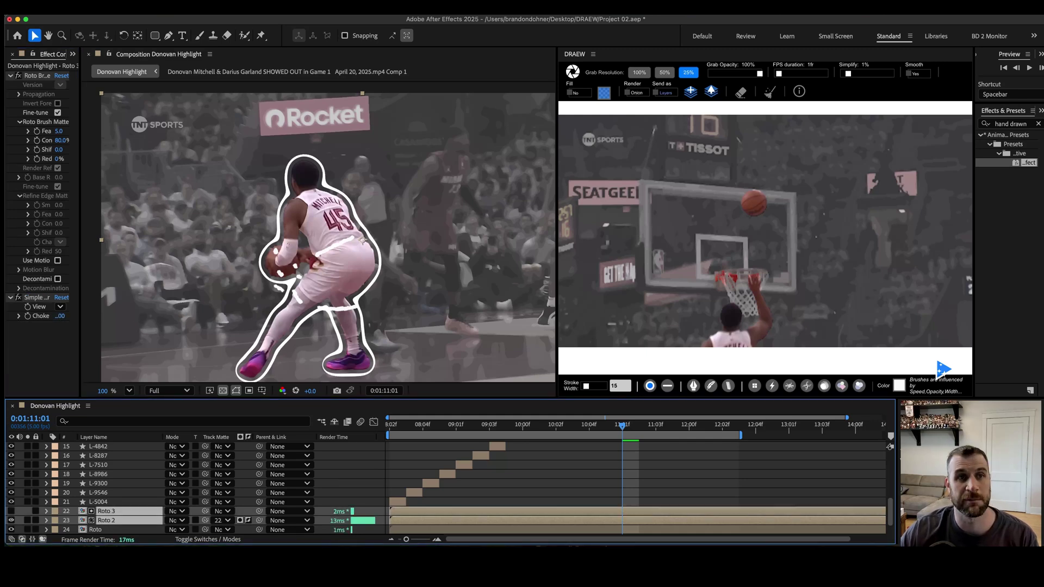
right_click(187, 515)
left_click(225, 409)
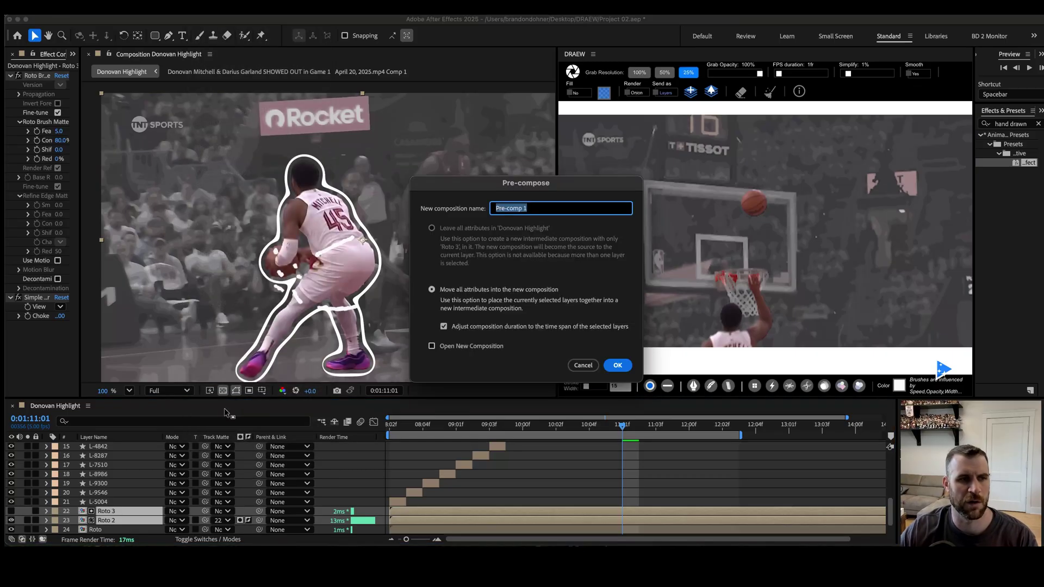
type("Outline")
key("Return")
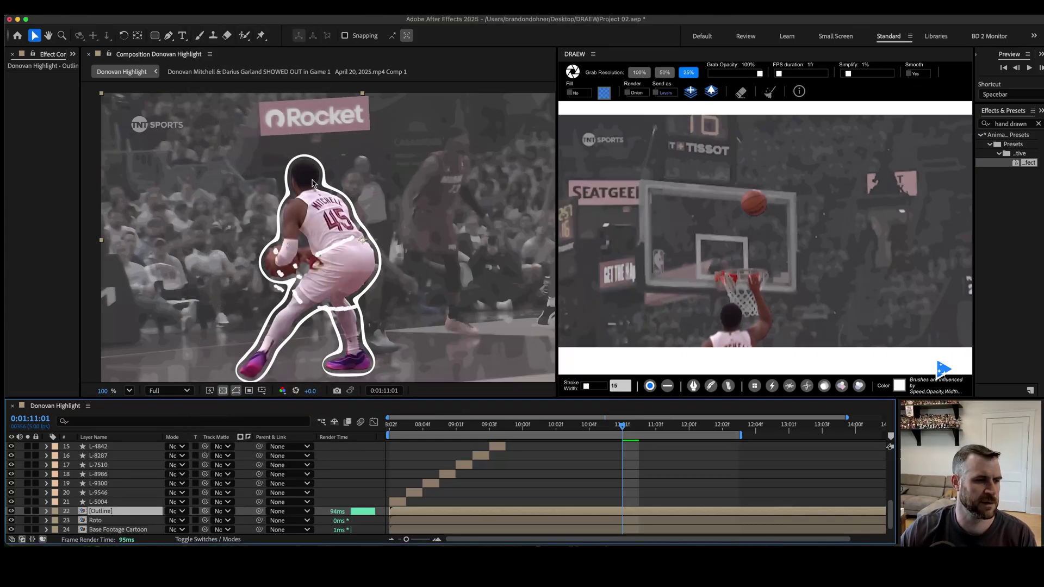
- Apply the hand-drawn effect preset to the Outline layer and play back the wobbling outline
double_click(1029, 164)
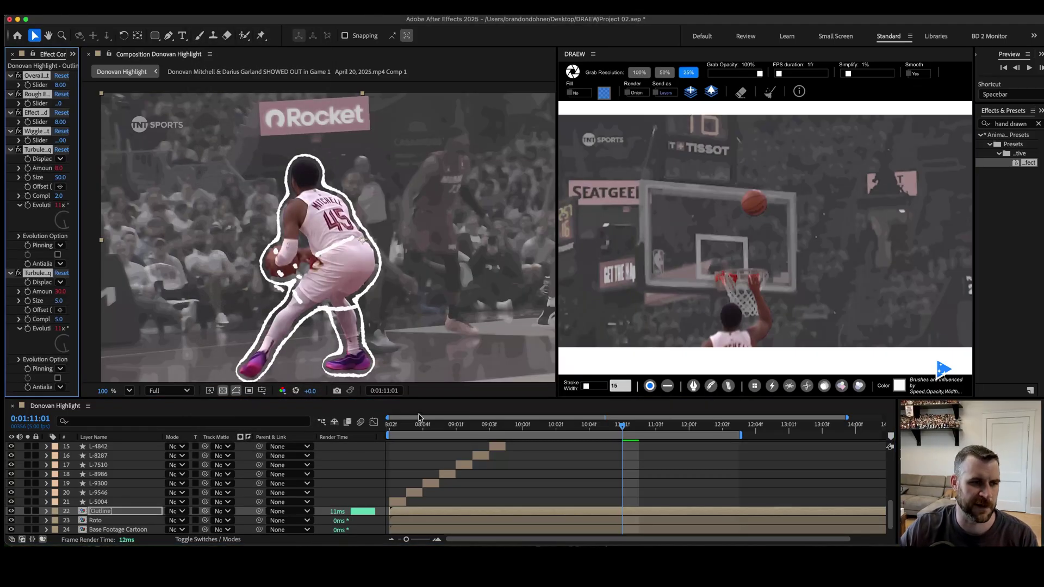
key("space")
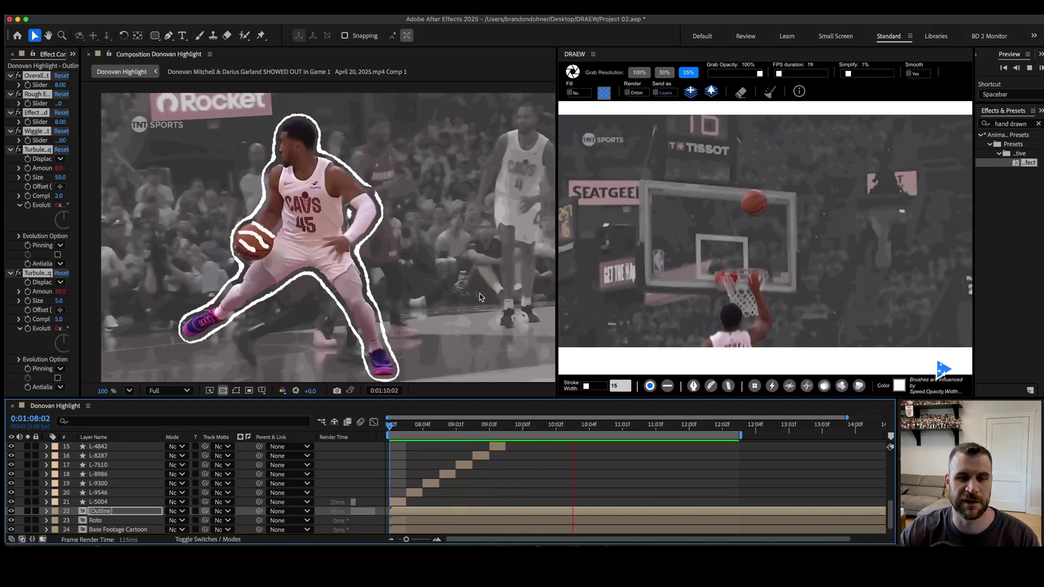
key("space")
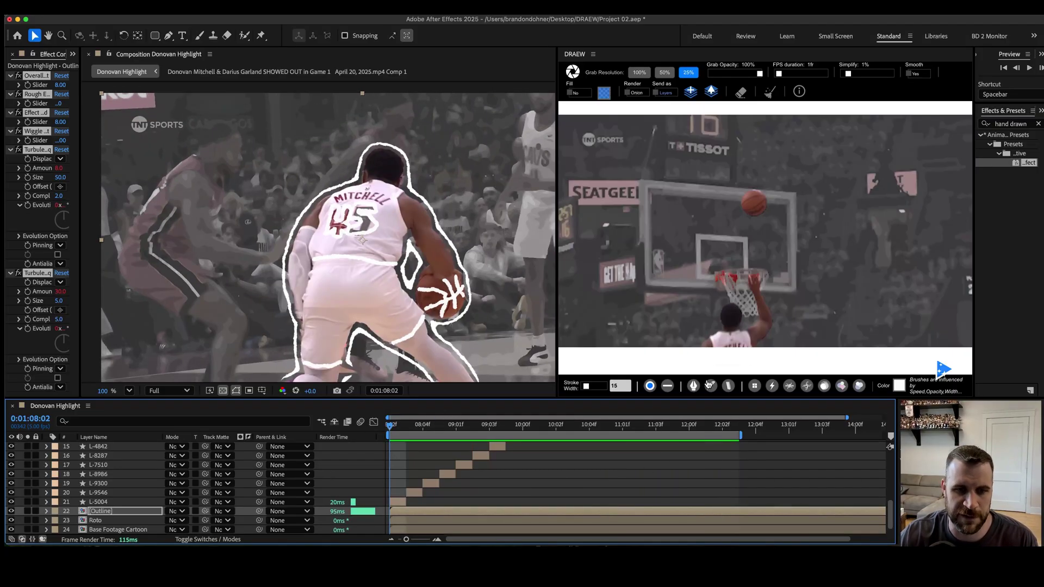
- Clear the DRAEW canvas and grab the frame at 0:01:08:02 as the drawing reference
scroll(546, 465, "up", 5)
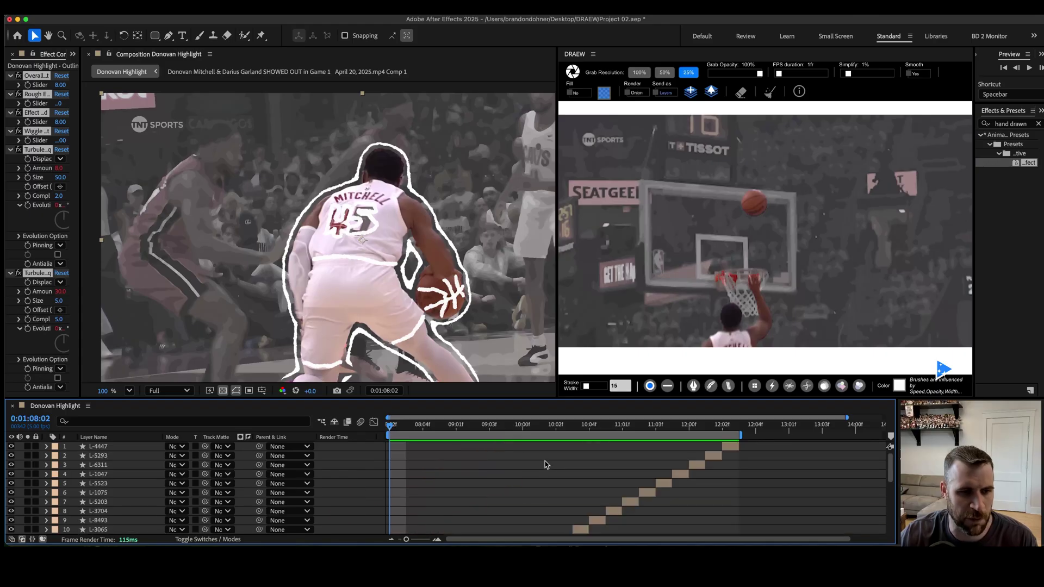
left_click(768, 96)
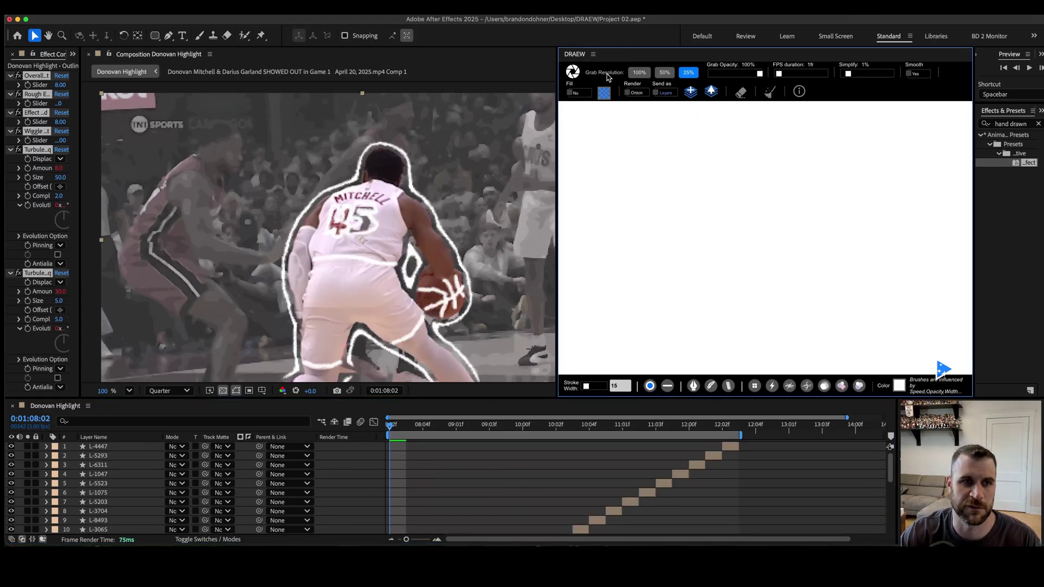
left_click(574, 74)
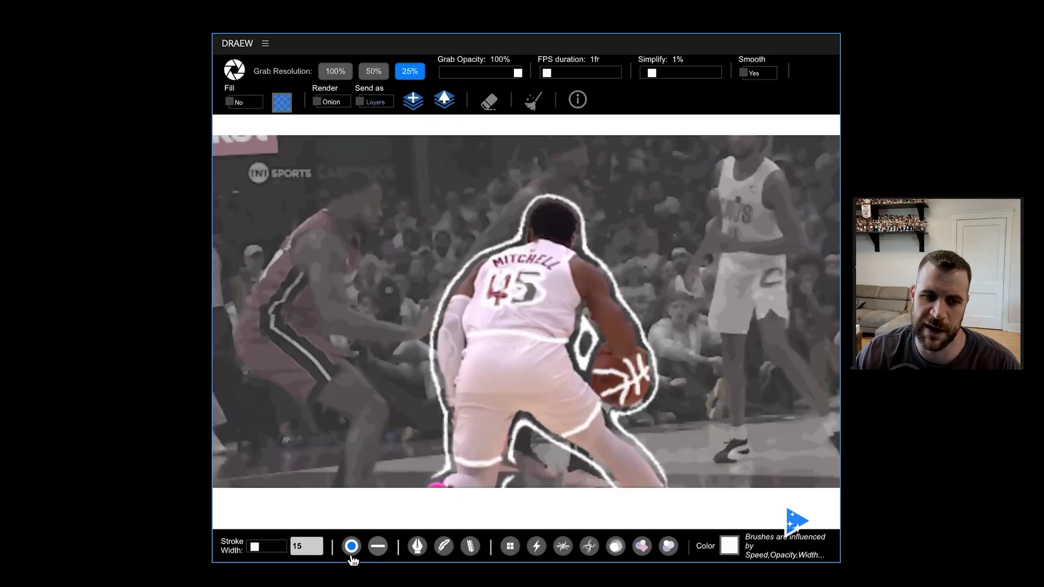
- Try a straight-line stroke and a freehand stroke over the defender, undoing each
left_click(378, 547)
mouse_move(315, 217)
left_mouse_down()
mouse_move(452, 211)
mouse_move(469, 165)
mouse_move(433, 200)
mouse_move(366, 182)
left_mouse_up()
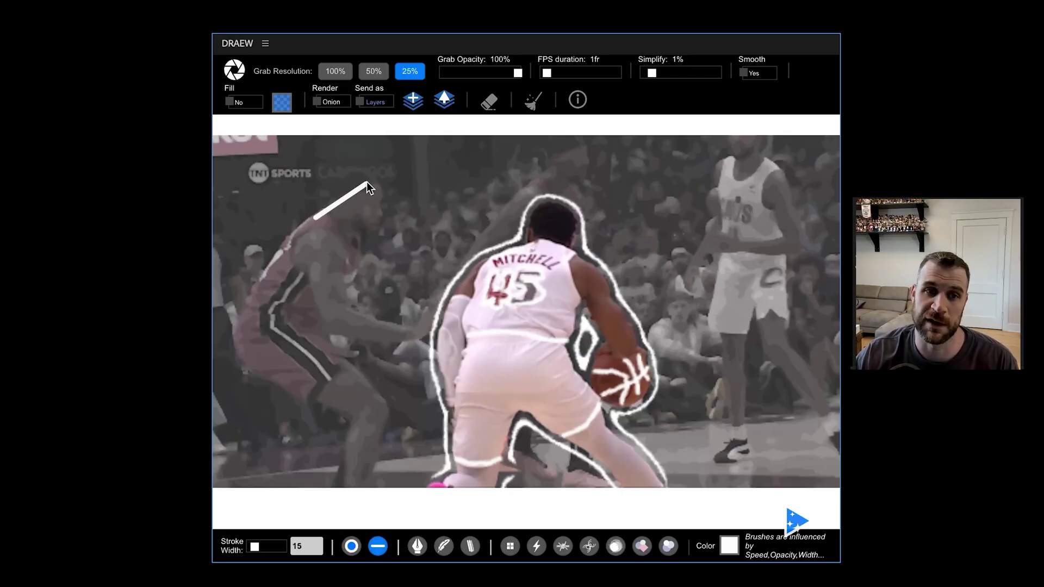
key("ctrl+z")
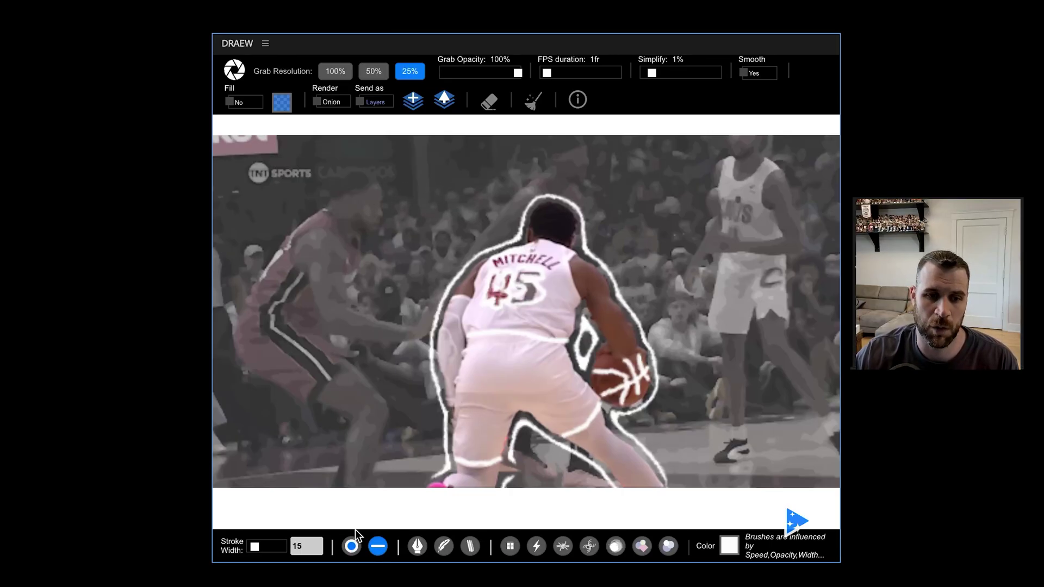
left_click(351, 546)
mouse_move(269, 259)
left_mouse_down()
mouse_move(356, 216)
mouse_move(347, 300)
mouse_move(370, 263)
left_mouse_up()
key("ctrl+z")
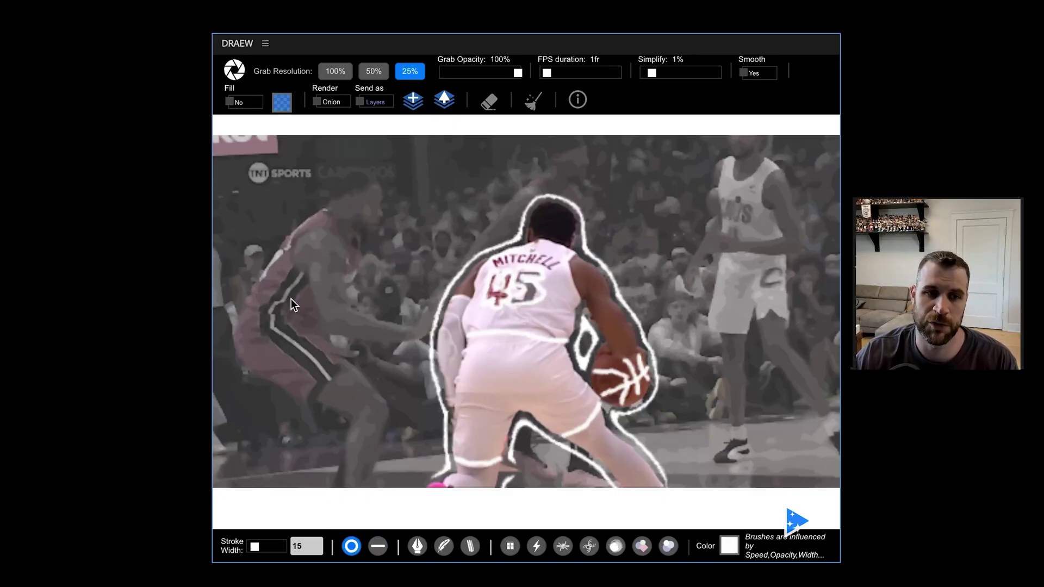
- Try a closed triangle and a curved closed shape over the defender, and undo all of the test strokes
mouse_move(286, 306)
left_mouse_down()
mouse_move(356, 214)
mouse_move(438, 193)
mouse_move(425, 201)
left_mouse_up()
left_click_drag(429, 253, 372, 179)
left_click(372, 179)
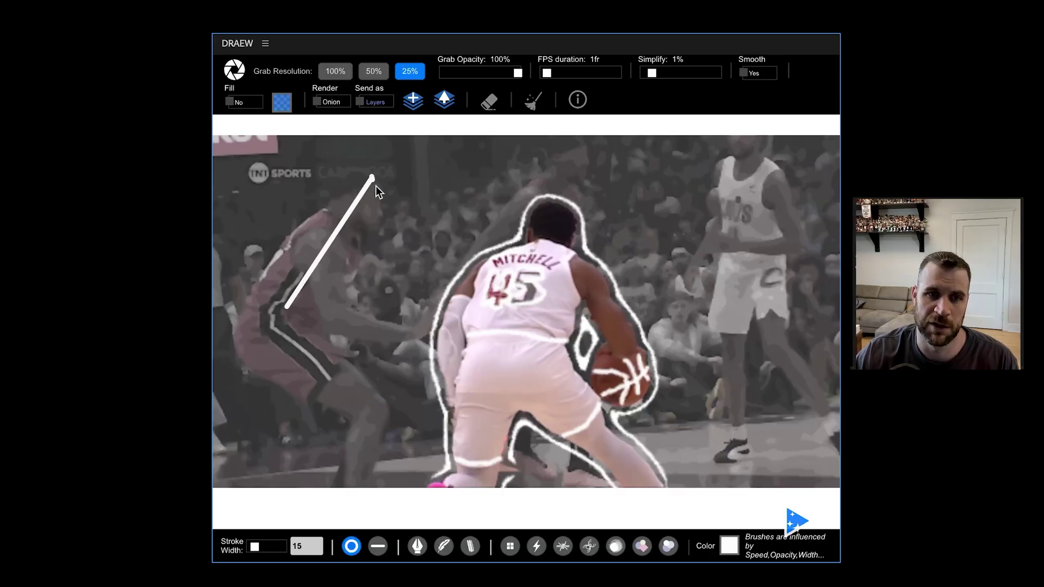
left_click(431, 224)
left_click(288, 305)
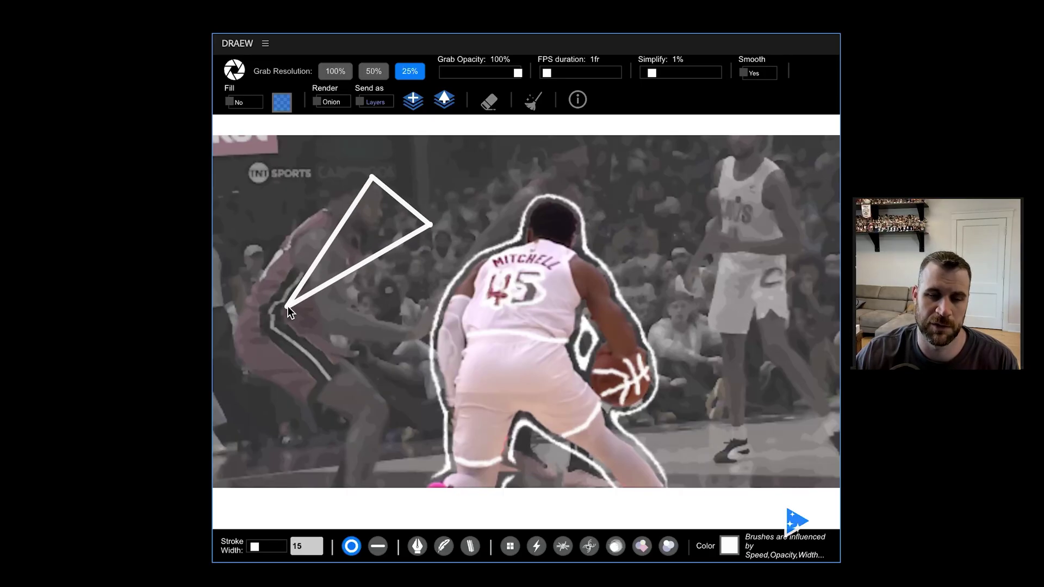
mouse_move(340, 325)
left_mouse_down()
mouse_move(282, 362)
mouse_move(278, 384)
left_mouse_up()
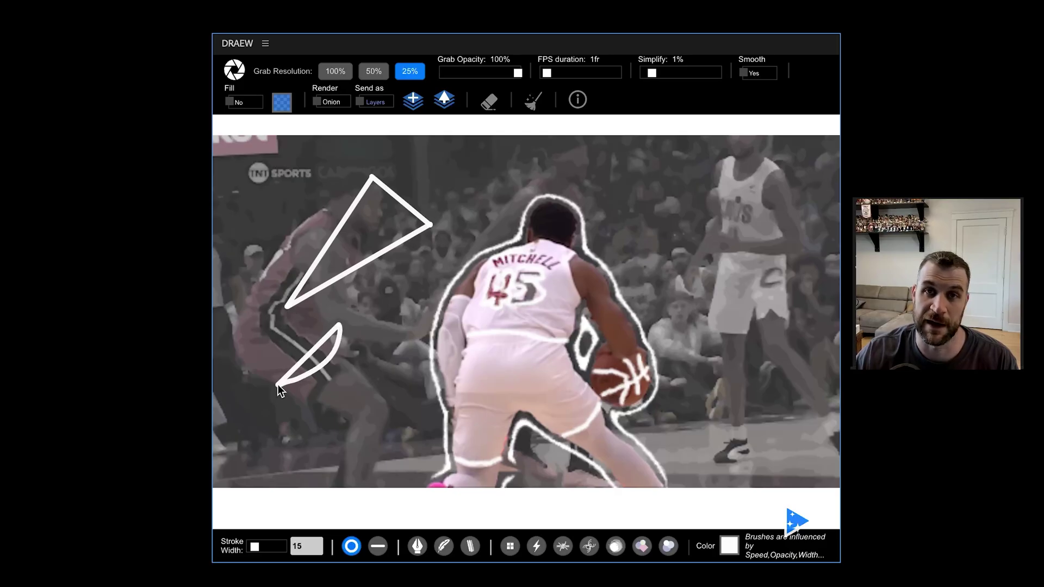
key("ctrl+z")
key("ctrl+z")
key("ctrl+z")
key("ctrl+z")
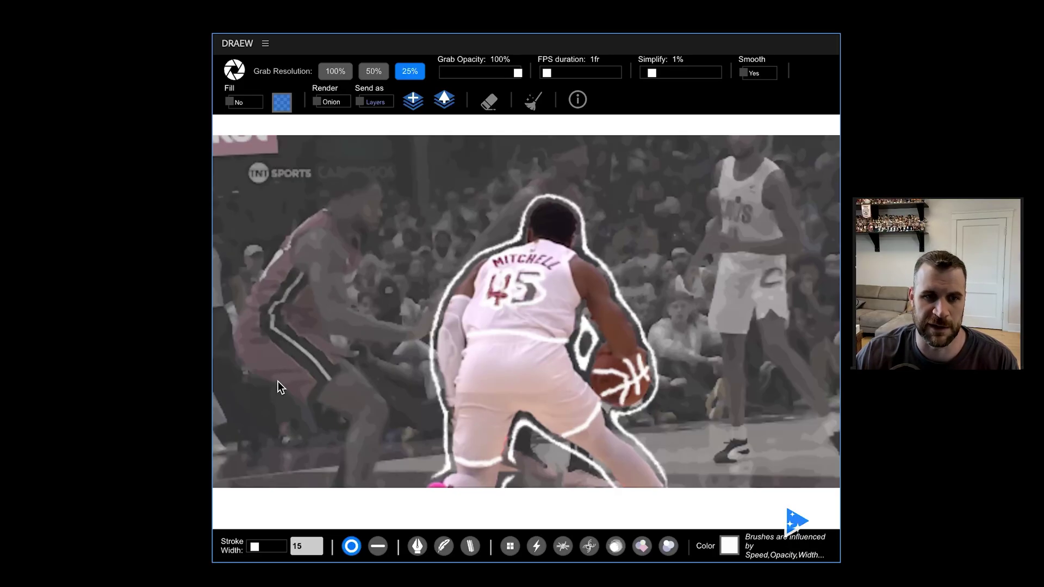
- Handwrite the word Donovan in white above the defender with the pen-nib brush at stroke width 15
left_click(416, 546)
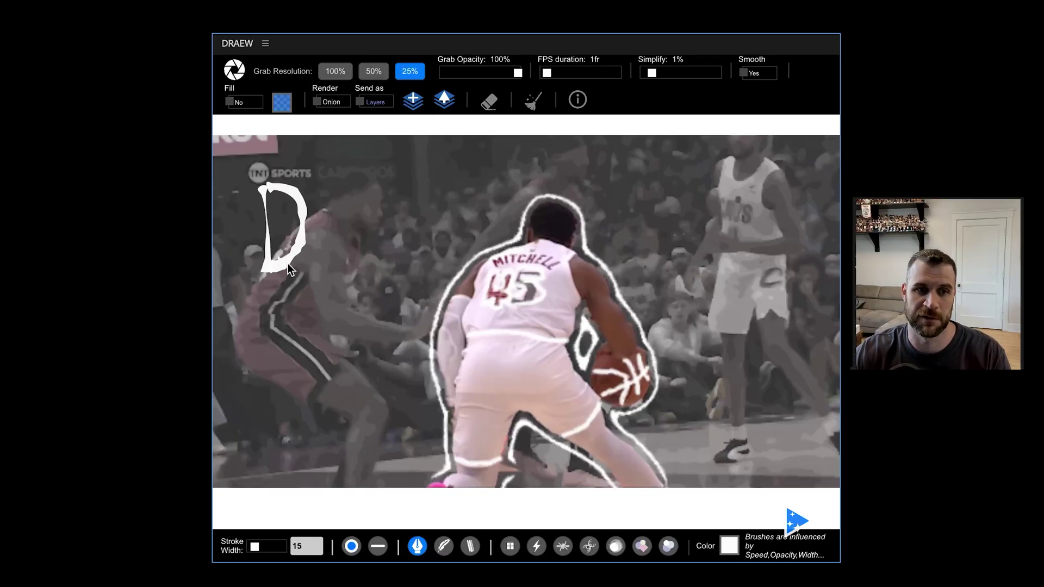
left_click_drag(323, 218, 329, 225)
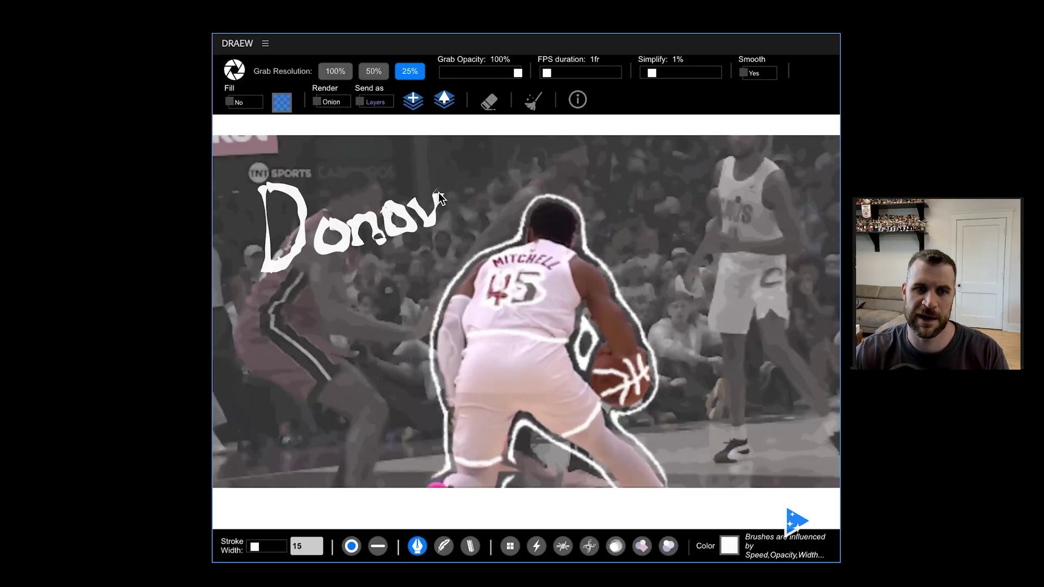
mouse_move(454, 194)
left_mouse_down()
mouse_move(447, 202)
mouse_move(462, 218)
mouse_move(491, 211)
left_mouse_up()
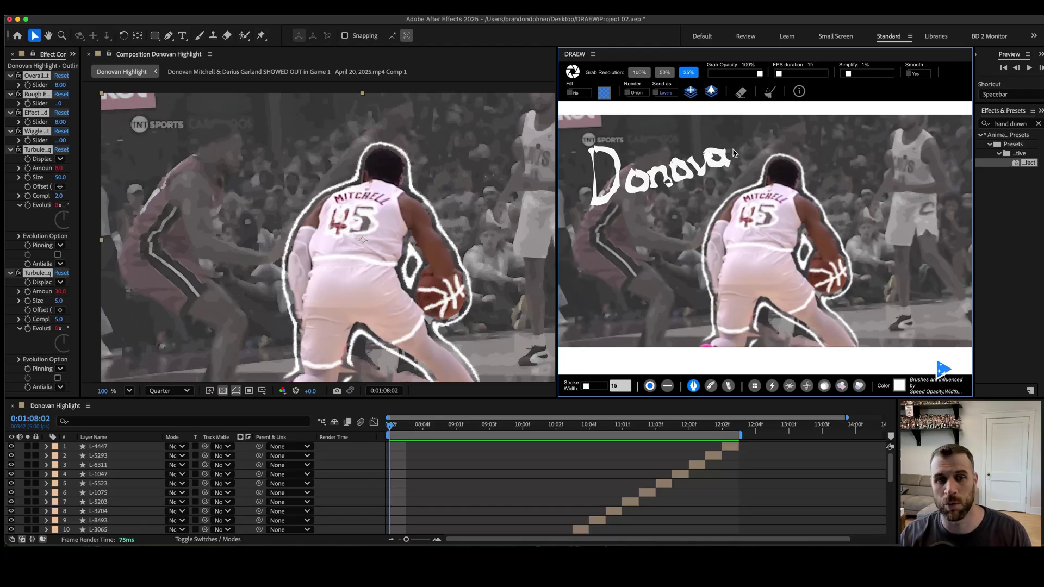
mouse_move(741, 164)
left_mouse_down()
mouse_move(736, 143)
mouse_move(757, 156)
left_mouse_up()
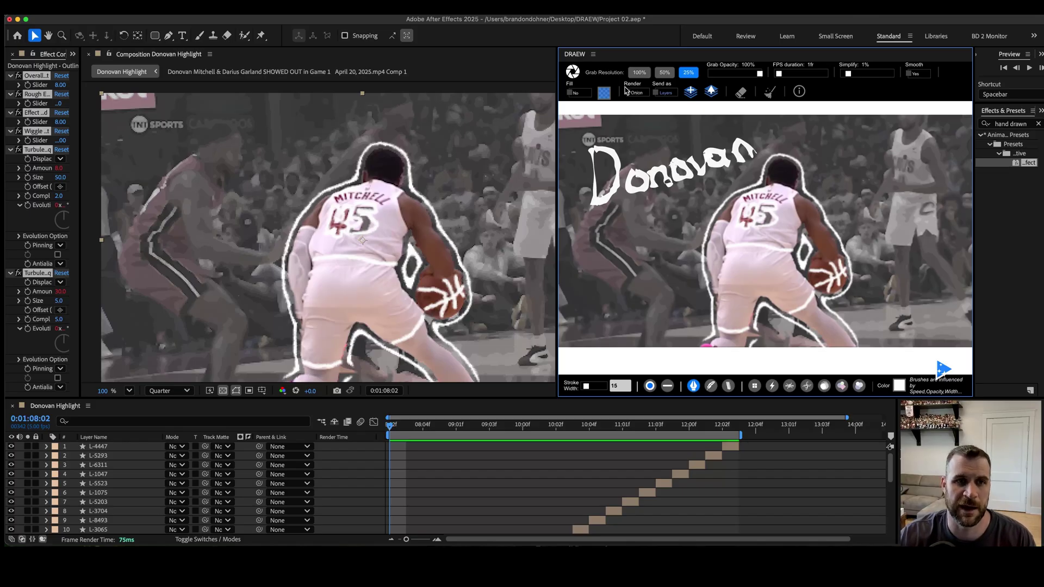
- Lower the grab opacity to 67% and send the Donovan lettering as a frame, advancing to 0:01:08:03
left_click(750, 74)
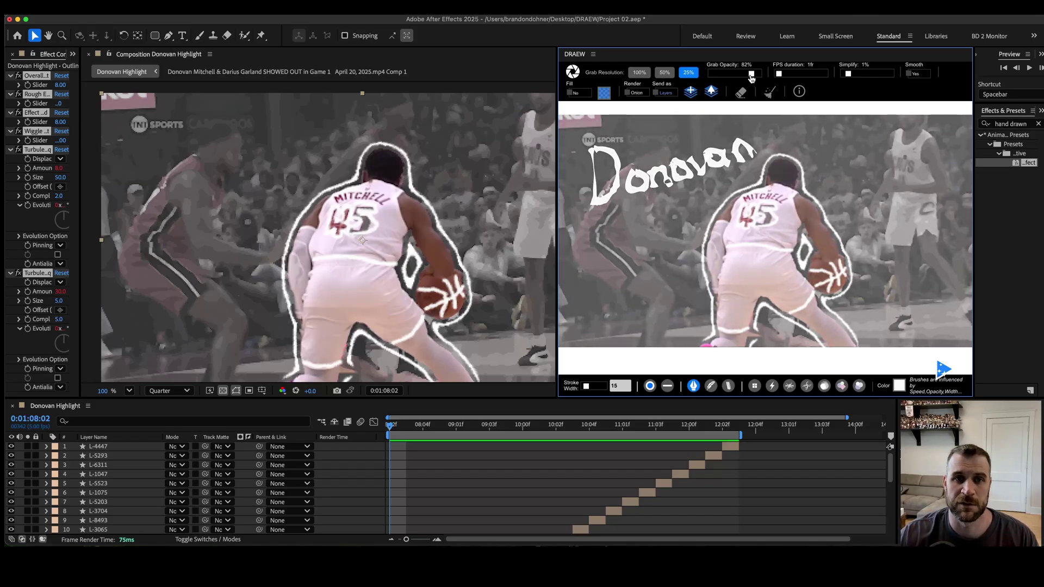
left_click_drag(750, 76, 743, 74)
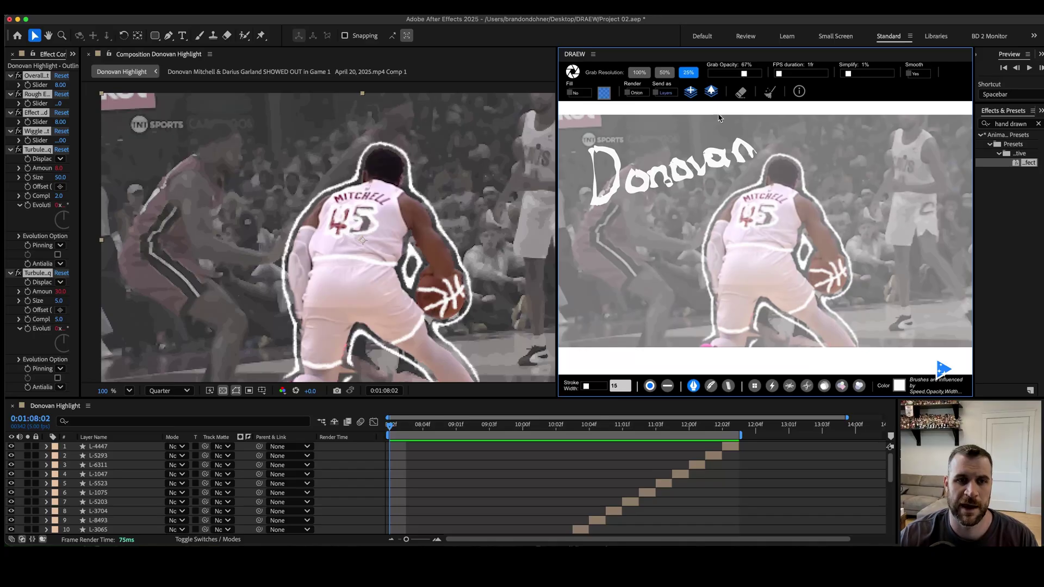
left_click(941, 371)
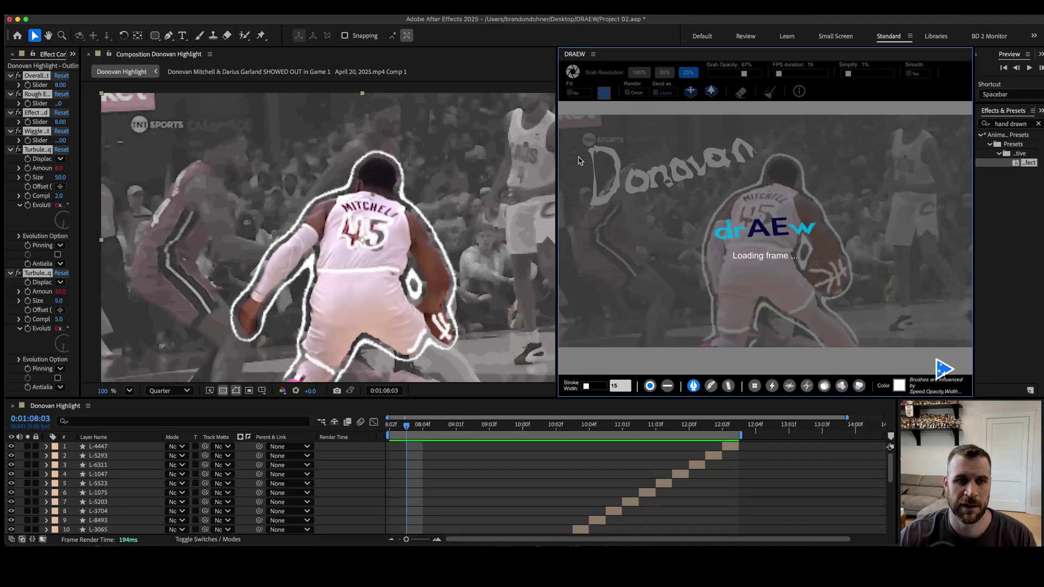
- Handwrite Donovan again over the onion-skinned lettering at 0:01:08:03 and send it, advancing to the next frame
left_click_drag(591, 152, 592, 203)
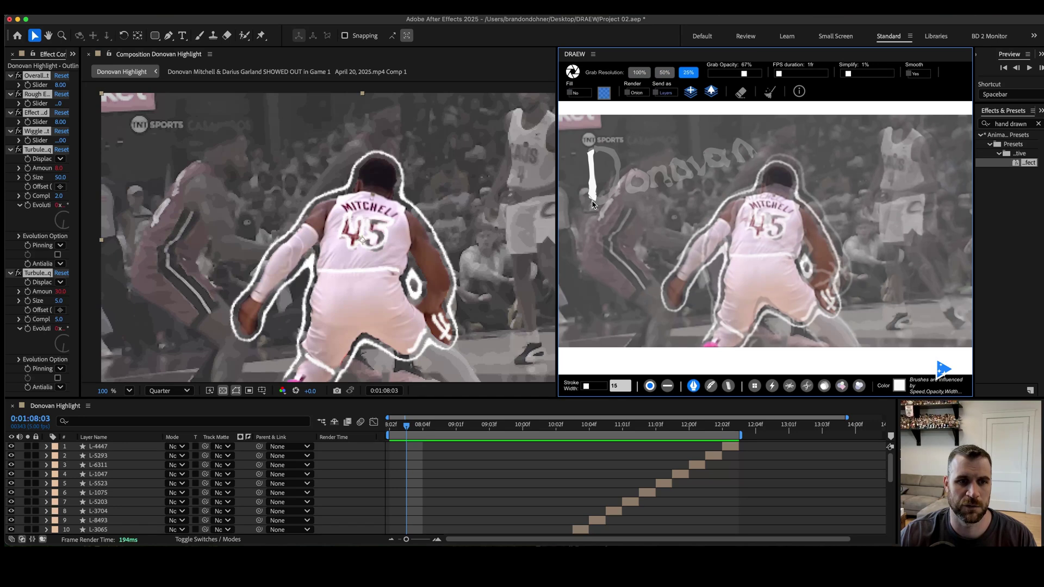
mouse_move(592, 148)
left_mouse_down()
mouse_move(609, 149)
mouse_move(615, 170)
mouse_move(591, 208)
left_mouse_up()
mouse_move(637, 173)
left_mouse_down()
mouse_move(644, 196)
mouse_move(642, 176)
mouse_move(628, 179)
mouse_move(674, 189)
mouse_move(680, 169)
mouse_move(693, 179)
mouse_move(678, 161)
mouse_move(721, 157)
mouse_move(712, 155)
mouse_move(725, 168)
mouse_move(745, 142)
mouse_move(763, 163)
mouse_move(768, 150)
left_mouse_up()
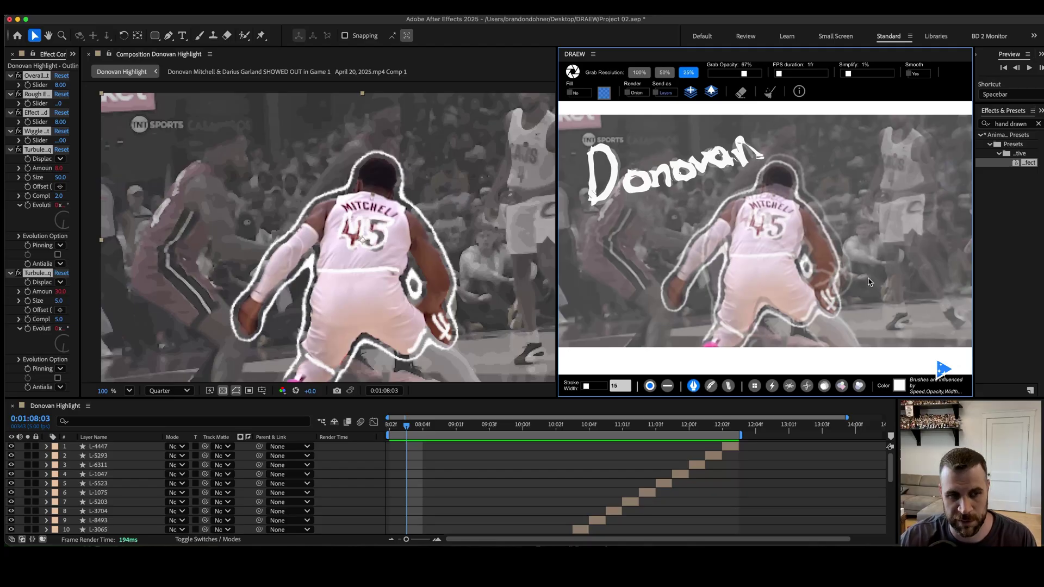
left_click(942, 370)
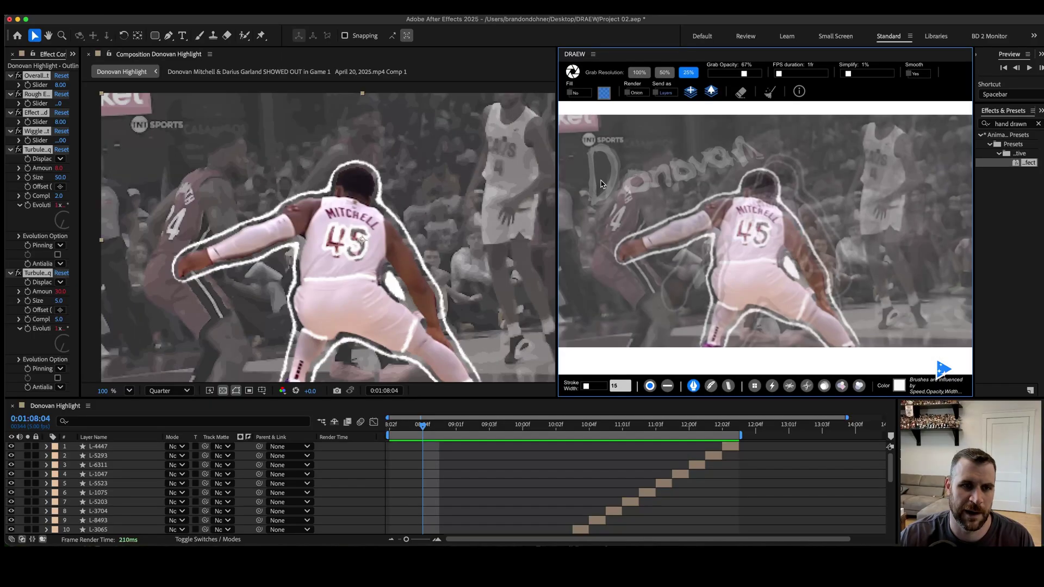
- Handwrite a third version of Donovan at 0:01:08:04 and send it to the composition
mouse_move(586, 155)
left_mouse_down()
mouse_move(588, 204)
mouse_move(588, 156)
mouse_move(604, 147)
mouse_move(619, 157)
mouse_move(590, 205)
left_mouse_up()
mouse_move(646, 180)
left_mouse_down()
mouse_move(677, 165)
mouse_move(678, 179)
mouse_move(689, 169)
mouse_move(686, 158)
mouse_move(701, 172)
mouse_move(717, 152)
mouse_move(715, 169)
mouse_move(725, 155)
mouse_move(741, 164)
mouse_move(761, 154)
left_mouse_up()
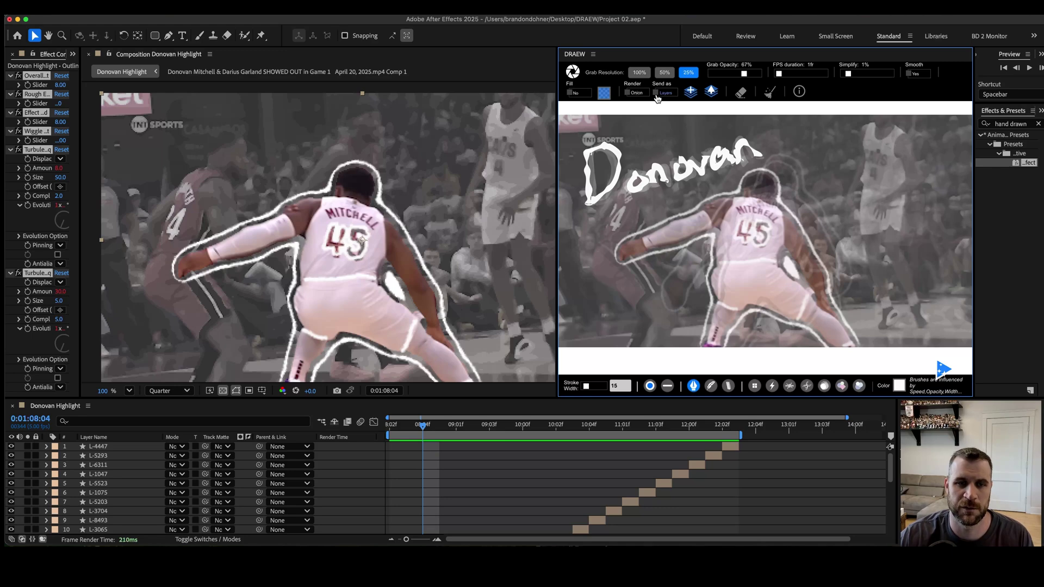
left_click(710, 94)
- Duplicate the handwritten Donovan layers to extend the name animation, and play it back behind the player
mouse_move(403, 430)
left_mouse_down()
mouse_move(392, 432)
mouse_move(427, 438)
mouse_move(381, 443)
mouse_move(407, 458)
mouse_move(397, 466)
left_mouse_up()
key("ctrl+d")
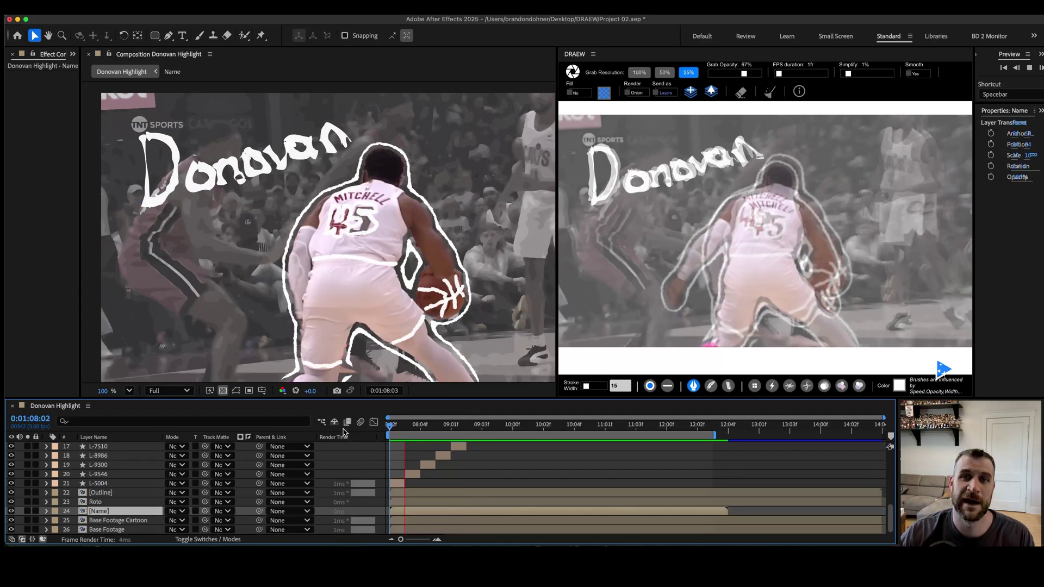
key("space")
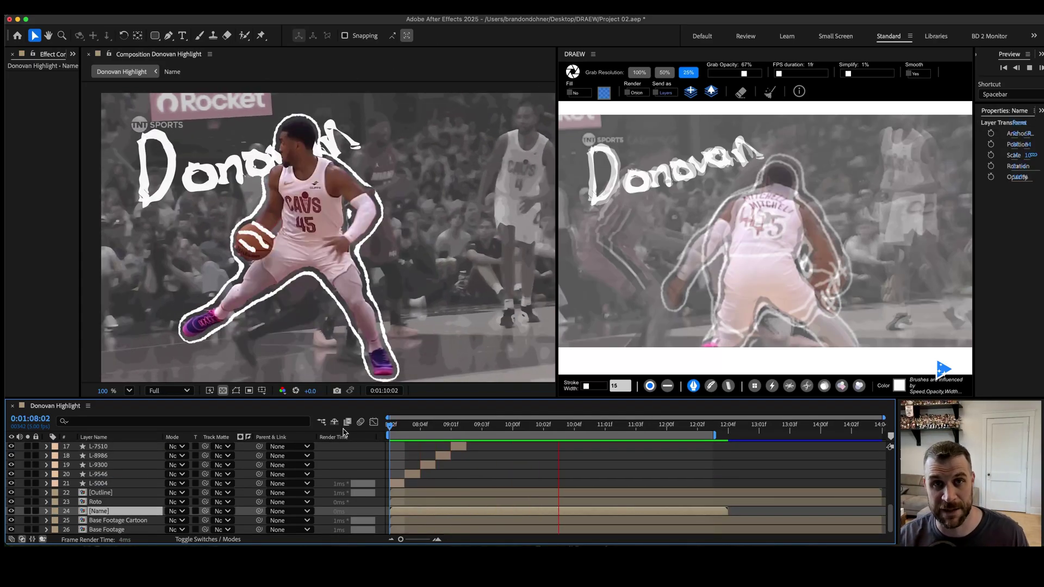
- Clear the DRAEW canvas, grab the frame at 0:01:08:02 again and choose the feather brush
left_click(740, 93)
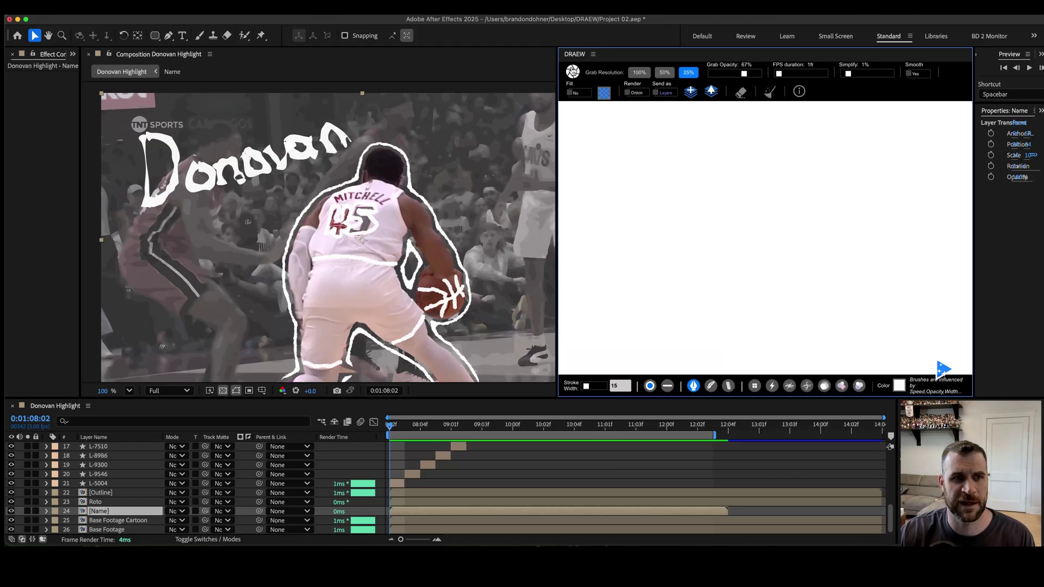
left_click(573, 71)
left_click(710, 386)
- Test wavy feather-brush strokes near the background player, undo them, and draw a thin stroke beside the defender
mouse_move(820, 149)
left_mouse_down()
mouse_move(830, 168)
mouse_move(869, 170)
left_mouse_up()
mouse_move(905, 208)
left_mouse_down()
mouse_move(876, 213)
mouse_move(845, 151)
left_mouse_up()
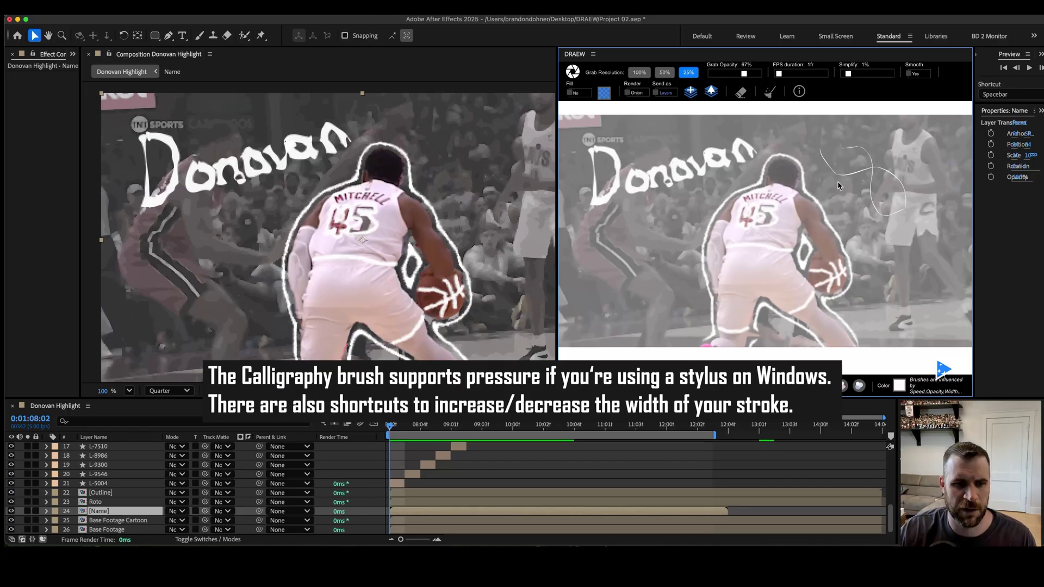
key("super+z")
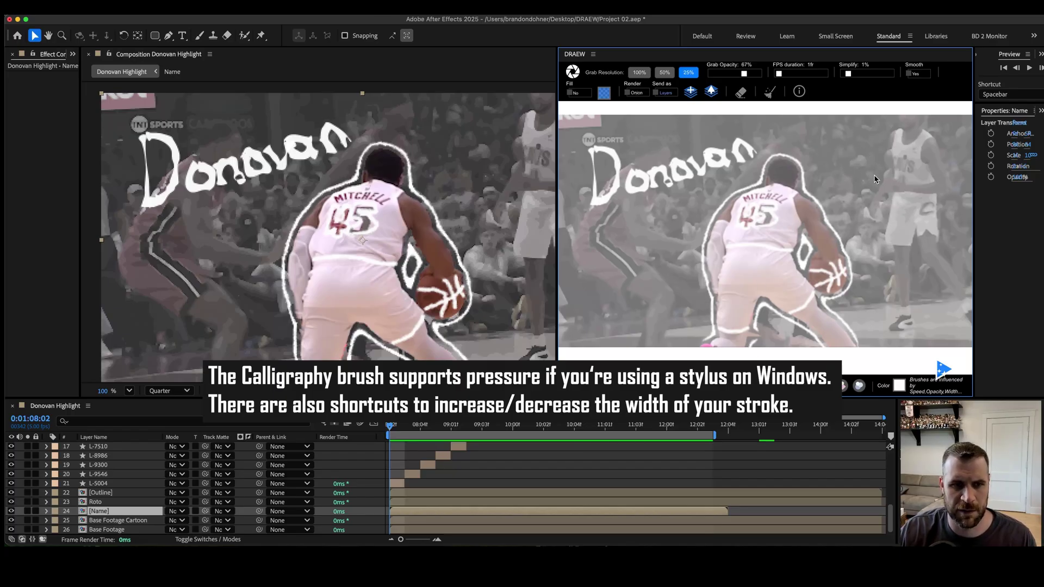
mouse_move(616, 224)
left_mouse_down()
mouse_move(647, 244)
mouse_move(677, 296)
left_mouse_up()
- Raise the stroke width to 74 and test the multi-line brush around the player and the square-block brush beside him
left_click_drag(586, 388, 591, 387)
mouse_move(688, 274)
left_mouse_down()
mouse_move(699, 315)
mouse_move(708, 304)
mouse_move(690, 215)
mouse_move(732, 170)
mouse_move(771, 158)
mouse_move(863, 157)
mouse_move(943, 226)
mouse_move(979, 234)
left_mouse_up()
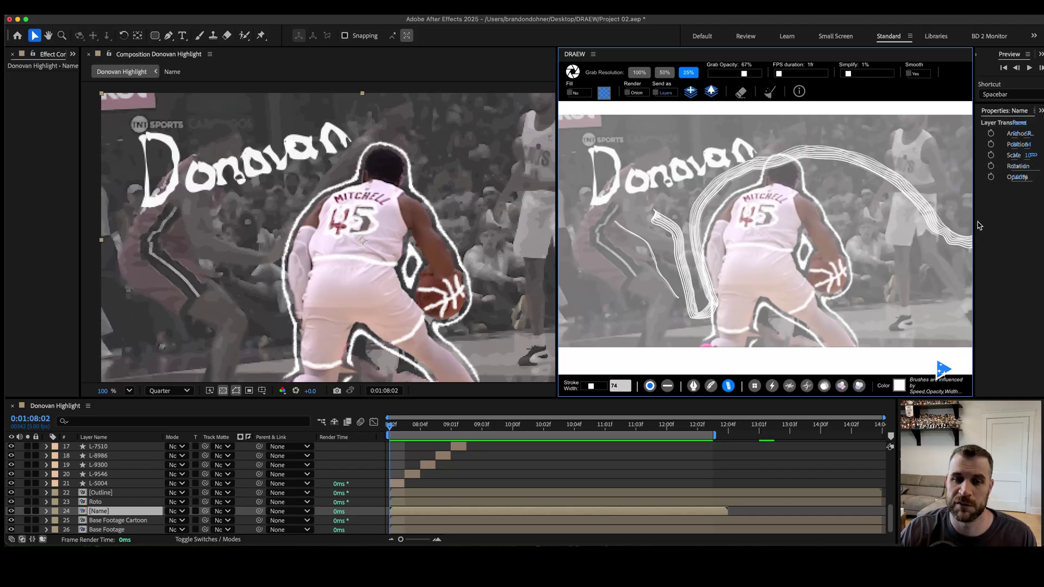
left_click(753, 385)
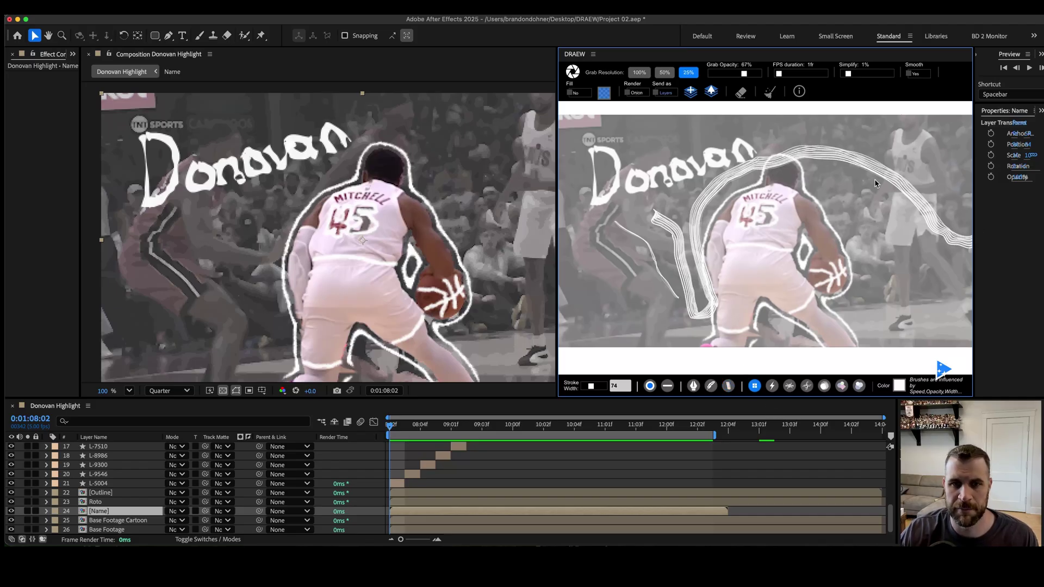
mouse_move(875, 217)
left_mouse_down()
mouse_move(929, 315)
mouse_move(911, 327)
mouse_move(878, 326)
mouse_move(858, 304)
mouse_move(873, 250)
mouse_move(870, 181)
mouse_move(911, 144)
mouse_move(936, 194)
left_mouse_up()
mouse_move(921, 247)
left_mouse_down()
mouse_move(946, 266)
mouse_move(935, 228)
mouse_move(661, 209)
left_mouse_up()
- Test the lightning and thorn brushes around the Donovan lettering, and remove the wide test strokes
key("7")
mouse_move(625, 139)
left_mouse_down()
mouse_move(693, 141)
mouse_move(690, 162)
mouse_move(636, 167)
mouse_move(616, 251)
mouse_move(619, 348)
mouse_move(595, 321)
mouse_move(612, 249)
mouse_move(578, 298)
mouse_move(571, 254)
mouse_move(648, 267)
mouse_move(652, 348)
left_mouse_up()
left_click(789, 385)
mouse_move(568, 234)
left_mouse_down()
mouse_move(761, 122)
mouse_move(896, 131)
left_mouse_up()
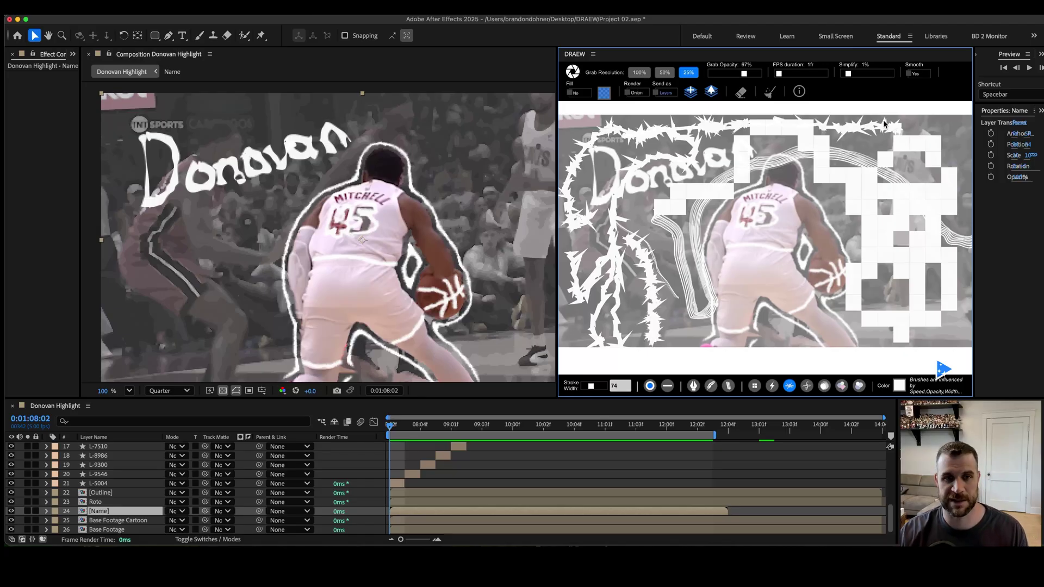
key("Delete")
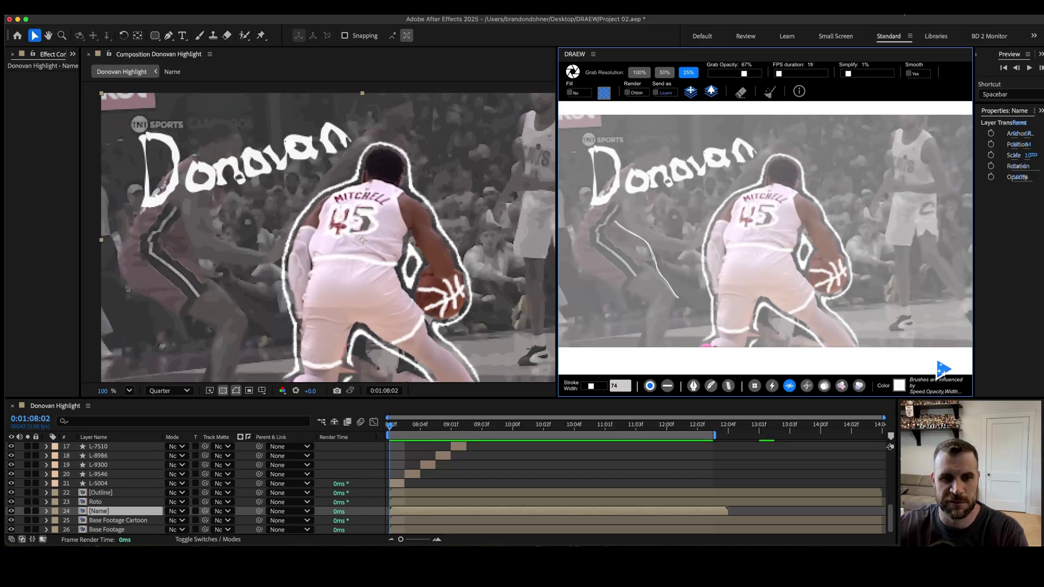
- Try the web-like connecting brush at stroke width 35 near the background player and undo the scribble
left_click(807, 387)
mouse_move(851, 165)
left_mouse_down()
mouse_move(868, 230)
mouse_move(895, 233)
mouse_move(928, 194)
mouse_move(929, 160)
mouse_move(911, 133)
left_mouse_up()
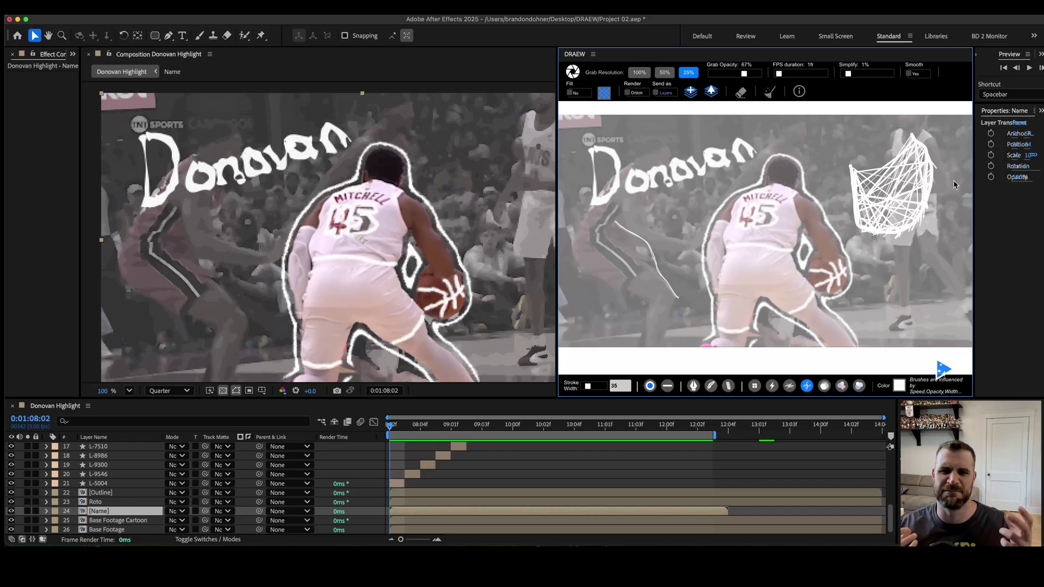
key("super+z")
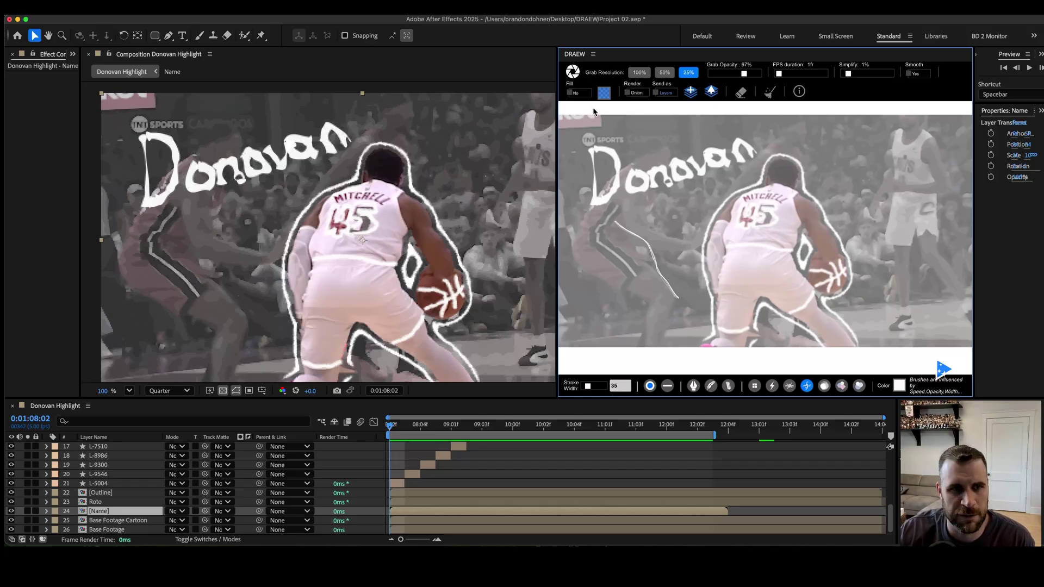
- Set the brush colour to muted red with stroke width 3 and scribble web-like lines over the player's arm sleeve at 0:01:08:02
left_click(899, 385)
left_click(716, 305)
left_click_drag(716, 305, 742, 305)
left_click(869, 363)
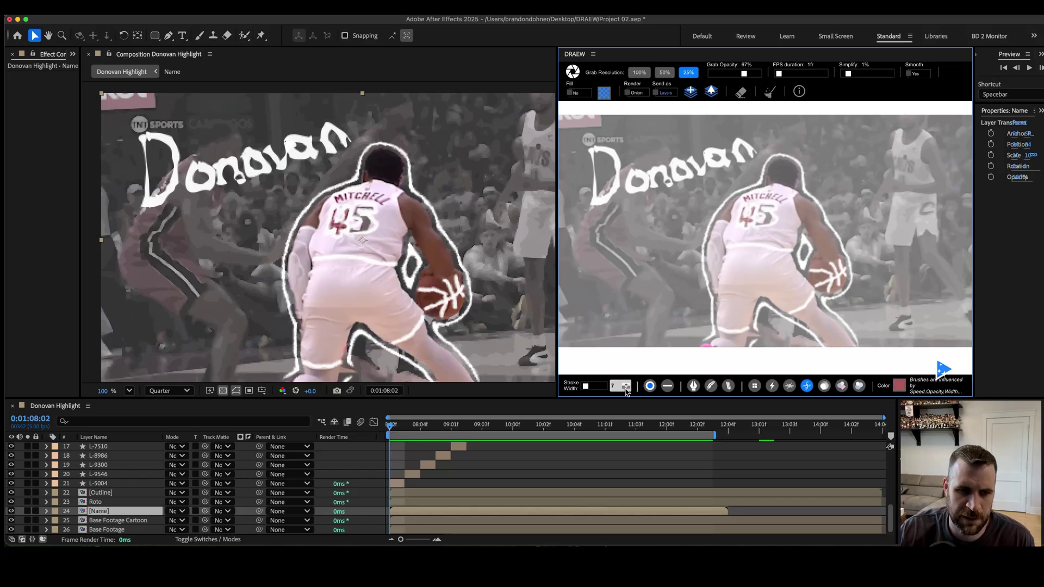
left_click(626, 388)
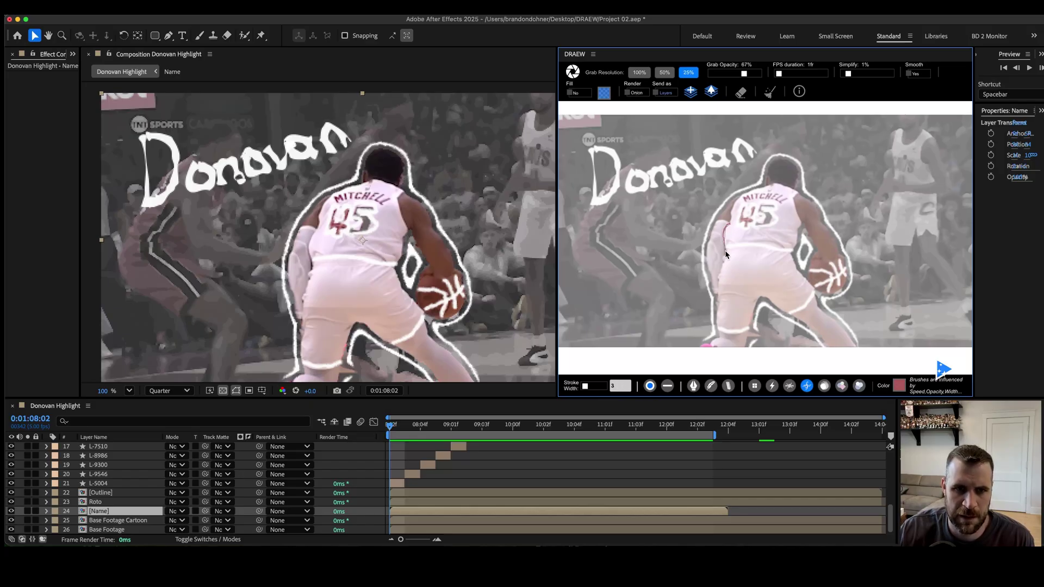
mouse_move(719, 287)
left_mouse_down()
mouse_move(716, 239)
mouse_move(706, 256)
mouse_move(725, 224)
left_mouse_up()
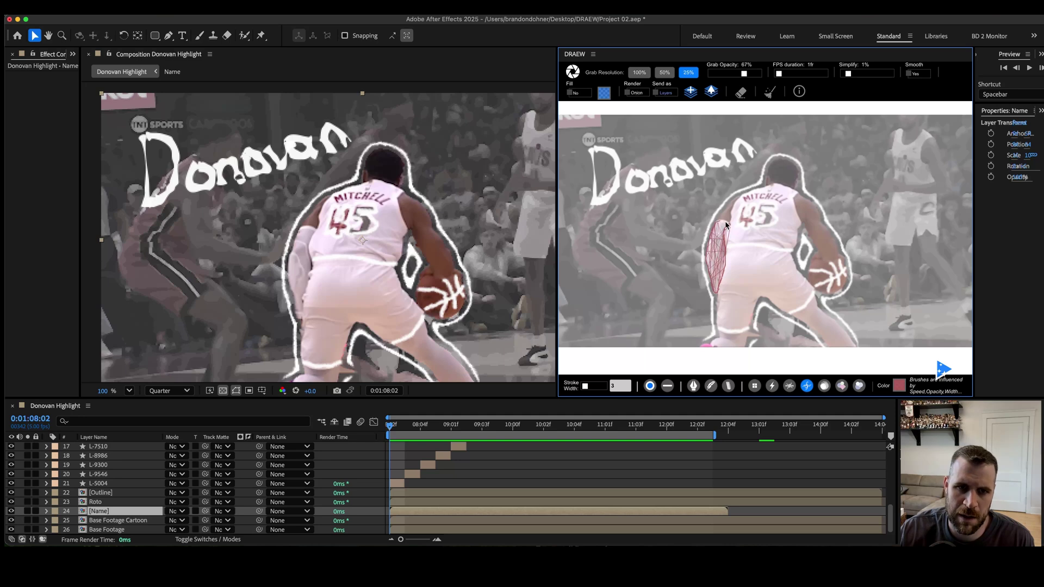
- Scribble web-like red lines over the arm sleeve at 0:01:08:03 and raise the grab opacity to 100%
left_click(945, 371)
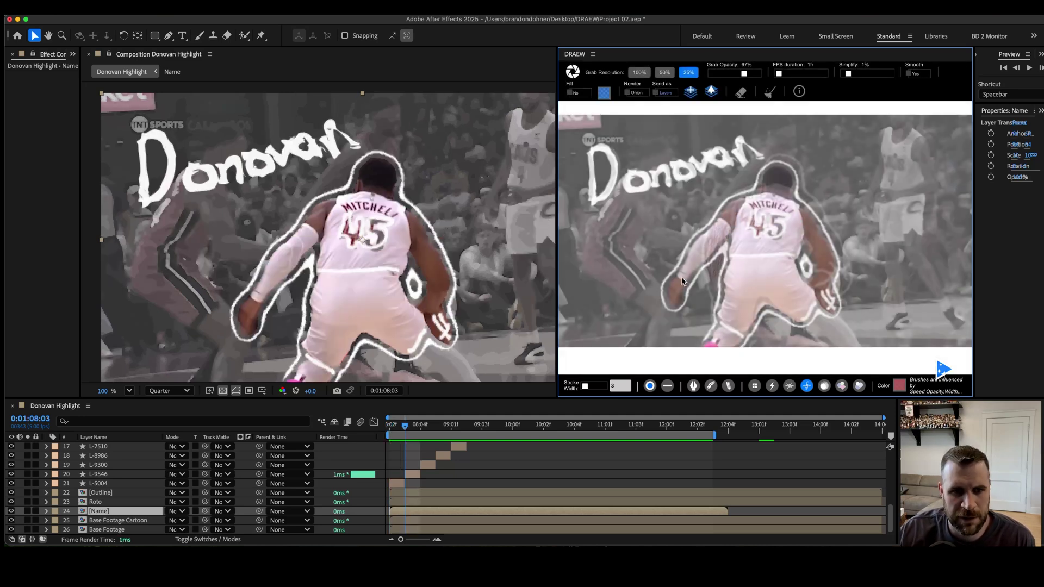
left_click_drag(686, 283, 737, 225)
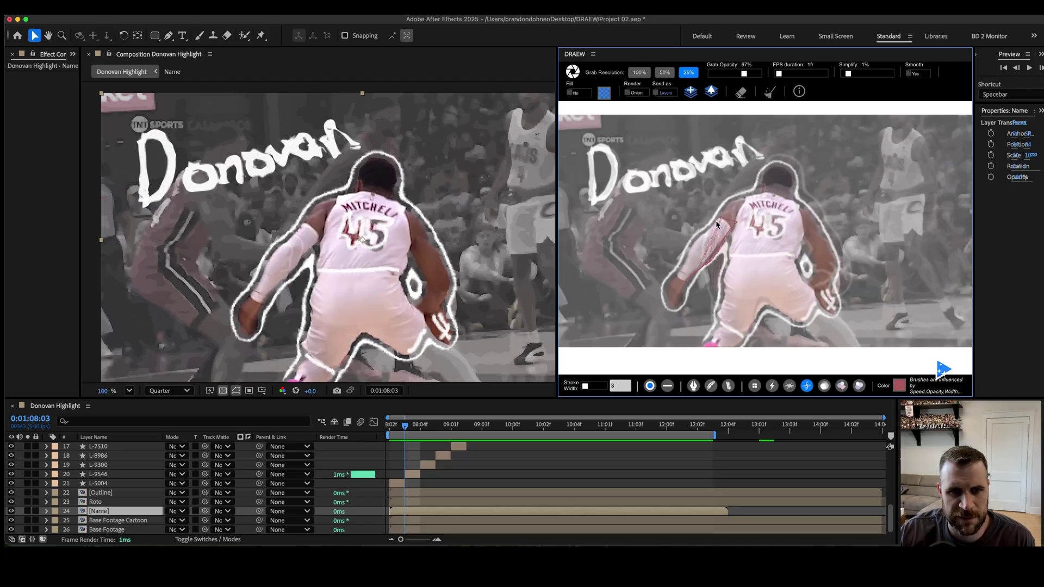
mouse_move(682, 268)
left_mouse_down()
mouse_move(680, 286)
mouse_move(692, 251)
left_mouse_up()
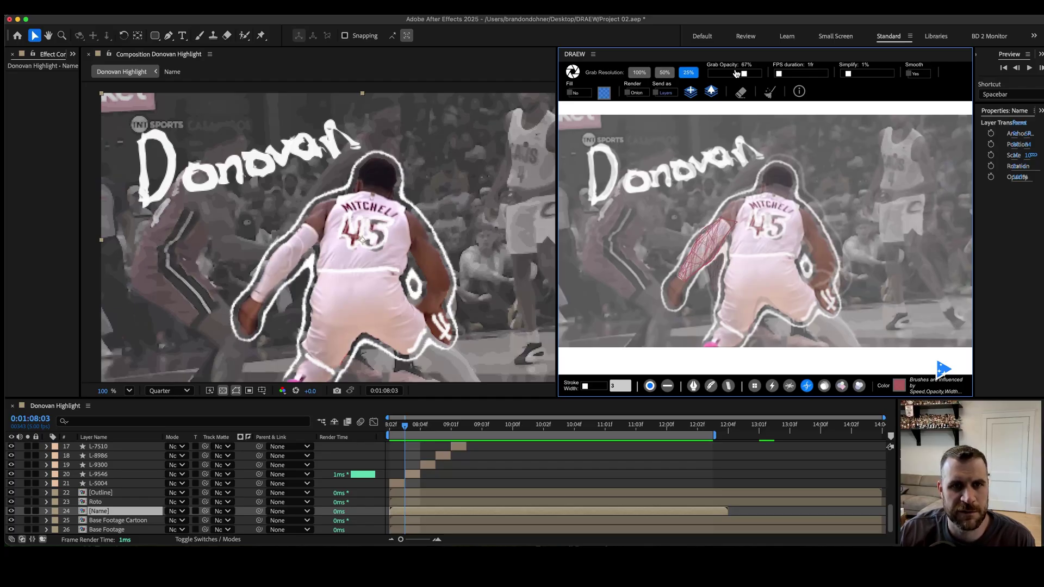
left_click_drag(744, 73, 783, 81)
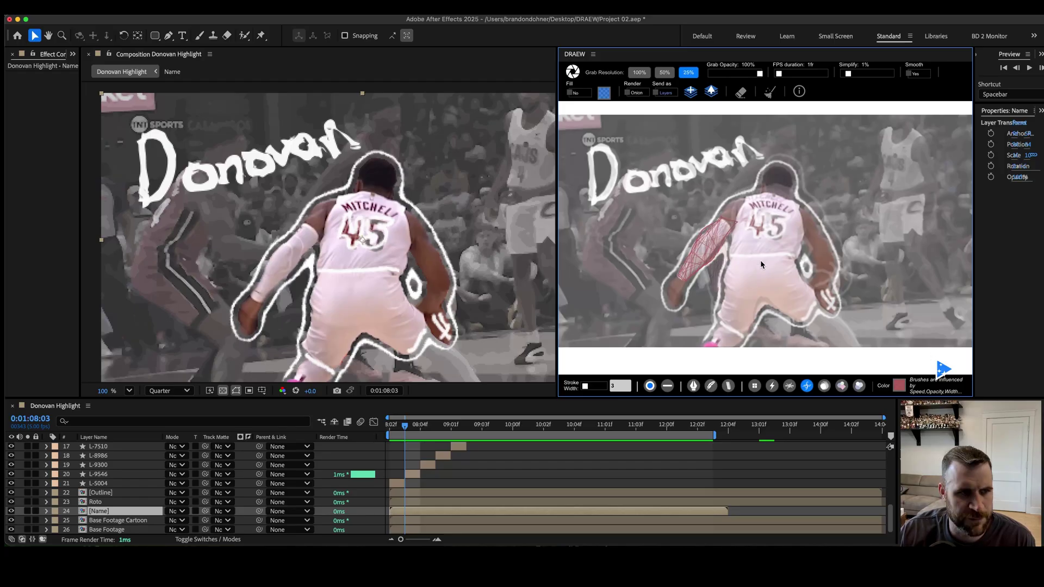
- Fill the player's arm sleeve with red web scribbles on frames 0:01:08:04 and 0:01:09:00
left_click(942, 372)
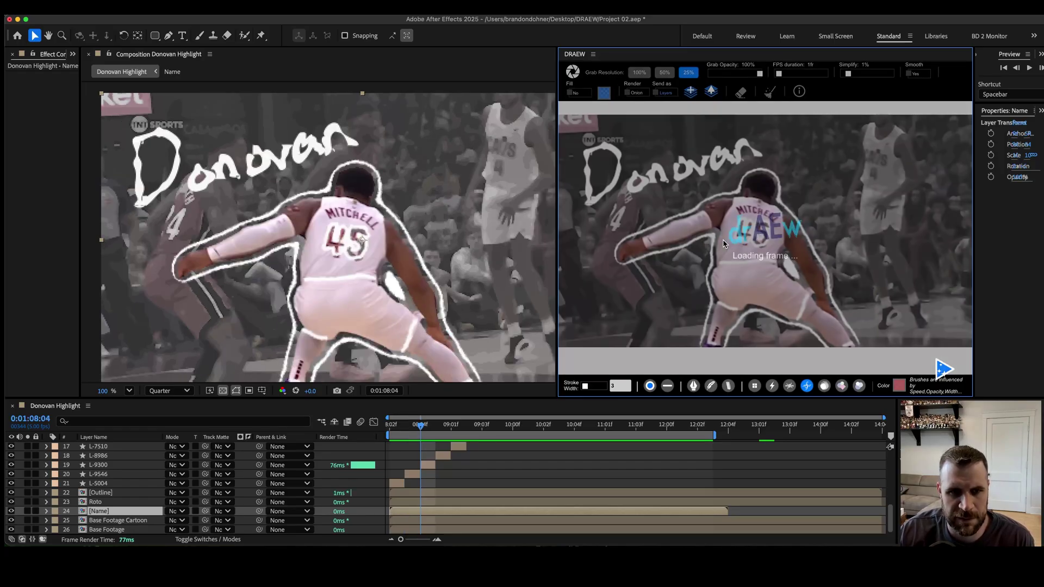
mouse_move(700, 234)
left_mouse_down()
mouse_move(649, 249)
mouse_move(652, 236)
left_mouse_up()
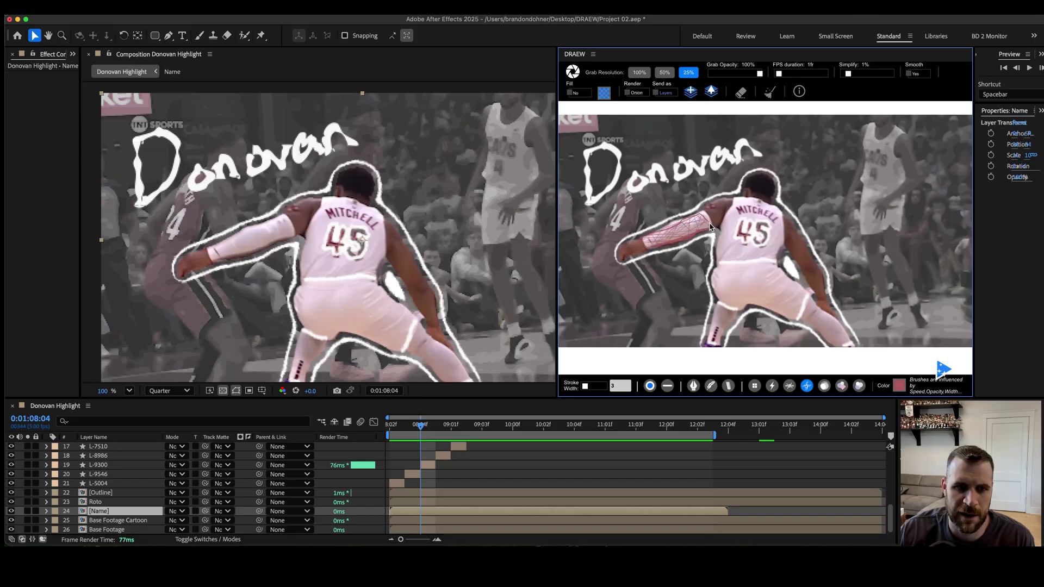
left_click(942, 372)
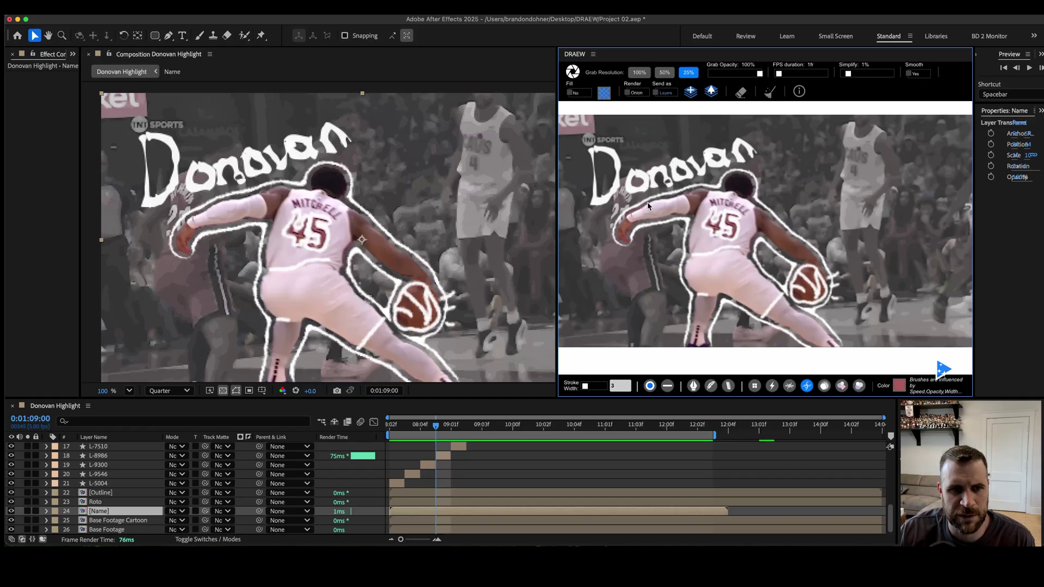
mouse_move(682, 194)
left_mouse_down()
mouse_move(680, 214)
mouse_move(627, 222)
left_mouse_up()
- Scribble the sleeve in red on frames 0:01:09:01 and 0:01:09:02, and send the drawings to the composition as layers
left_click(948, 377)
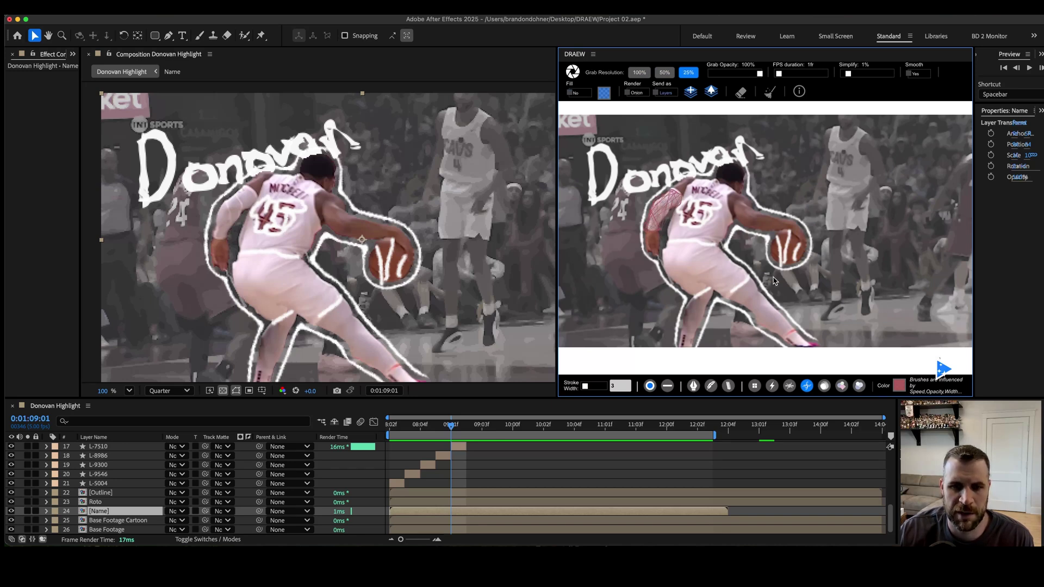
left_click(941, 370)
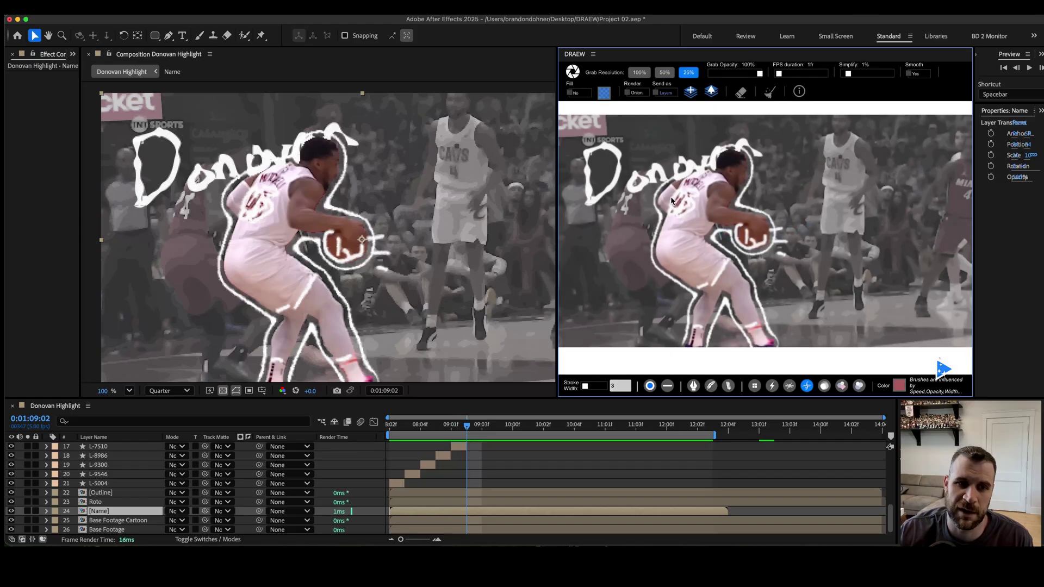
left_click_drag(673, 187, 662, 205)
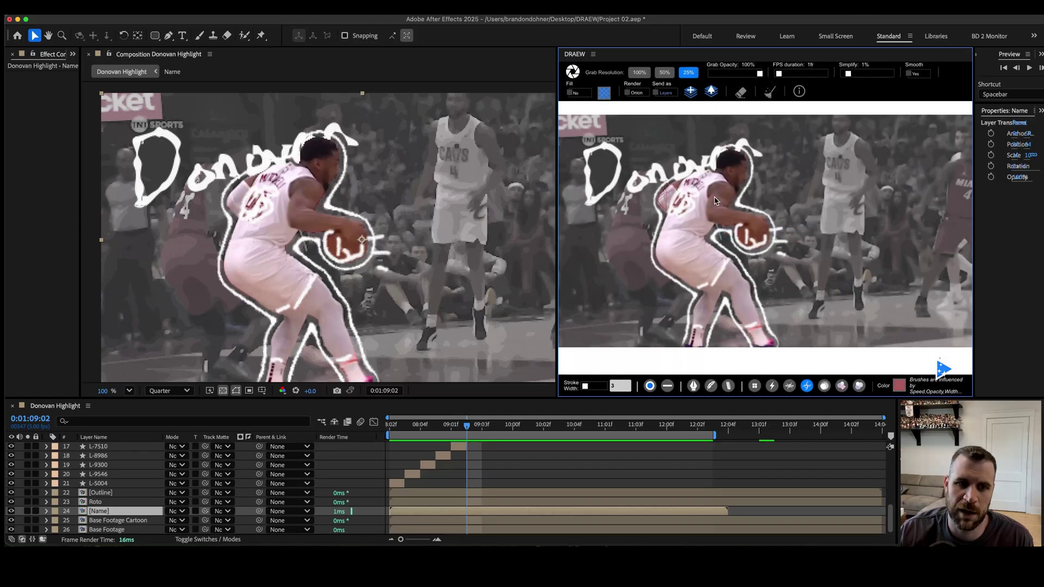
left_click(942, 370)
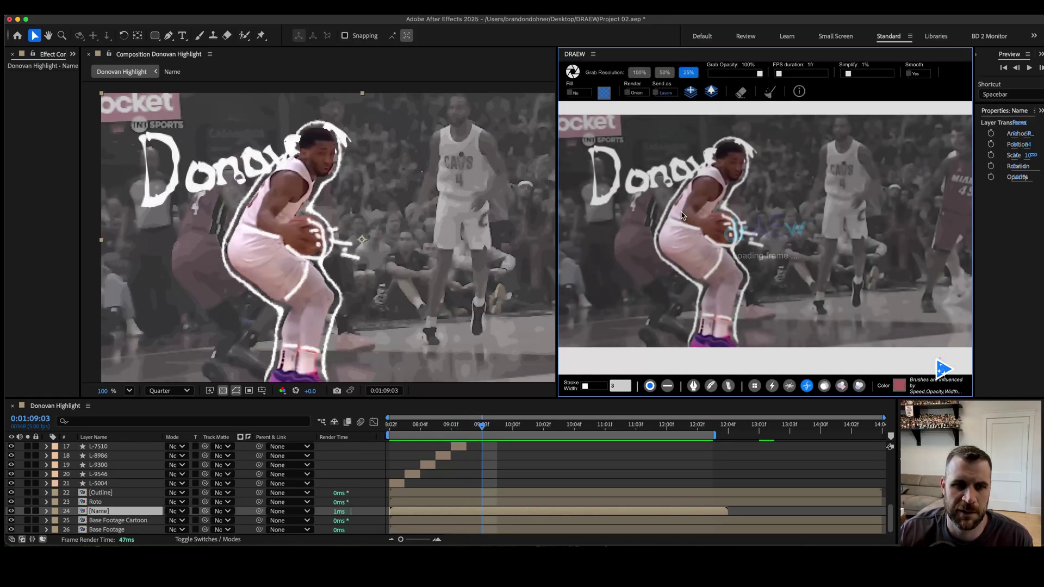
left_click(711, 93)
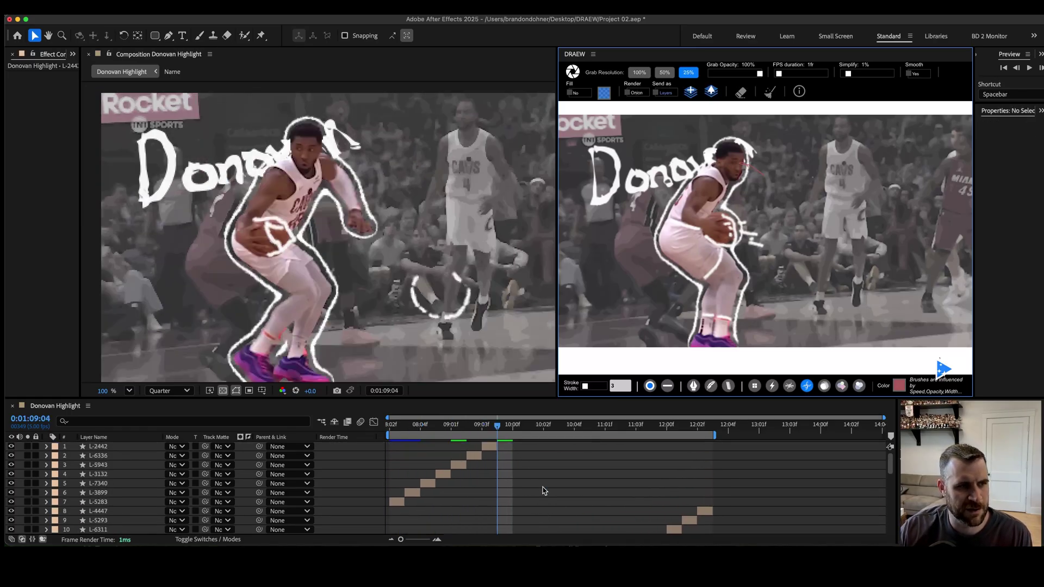
- Remove the extra drawing layer at 0:01:09:03 and end the work area just before that frame
left_click(485, 430)
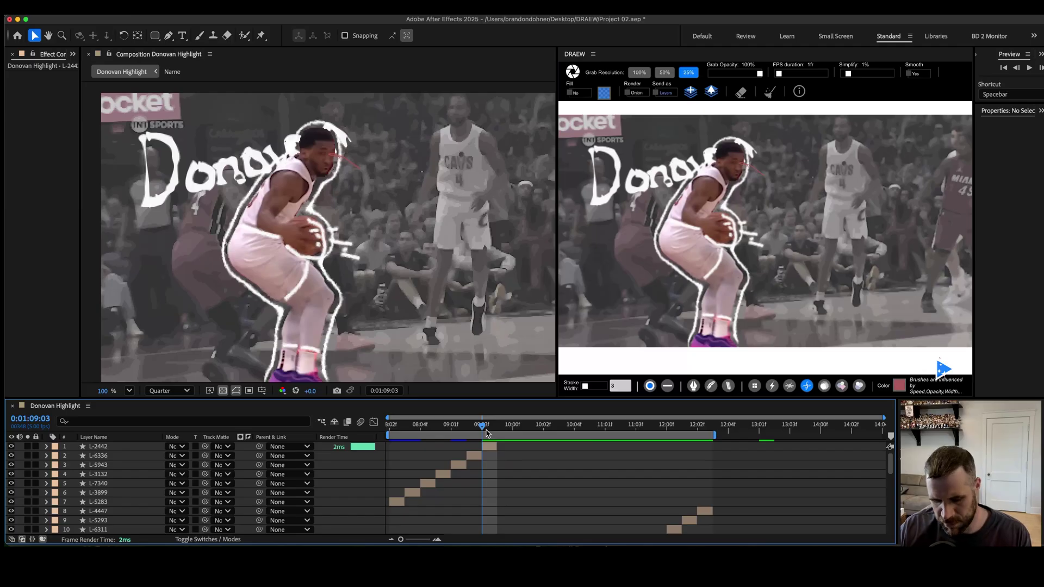
key("n")
key("space")
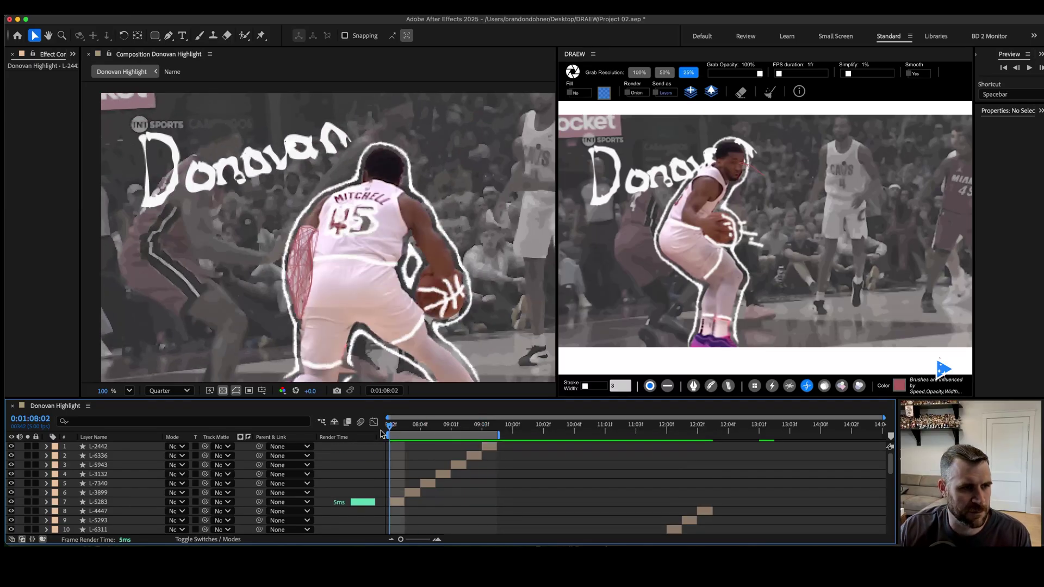
key("ctrl+z")
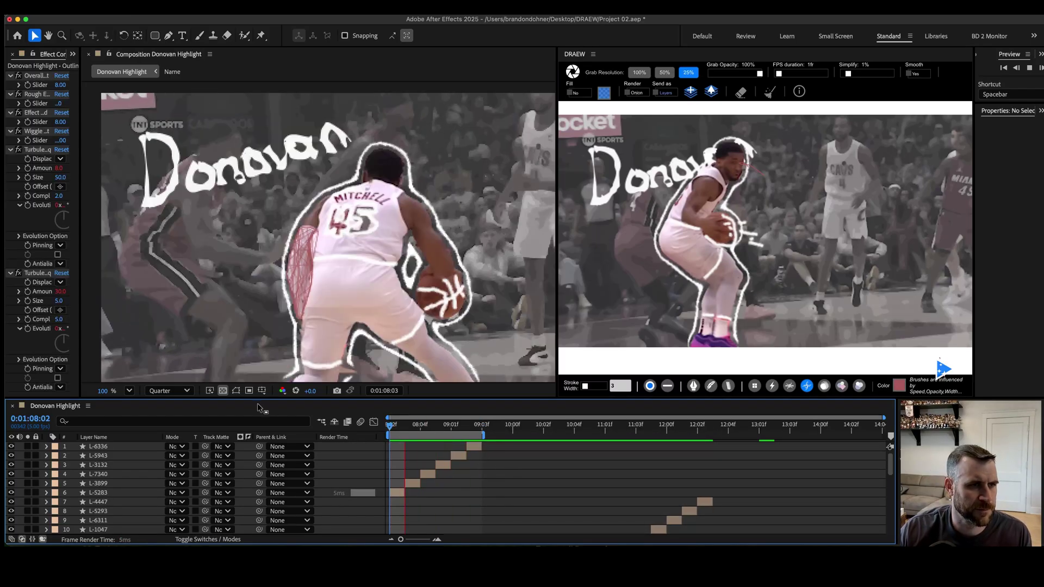
- Preview the red sleeve scribbles at Full resolution
left_click(185, 390)
left_click(161, 414)
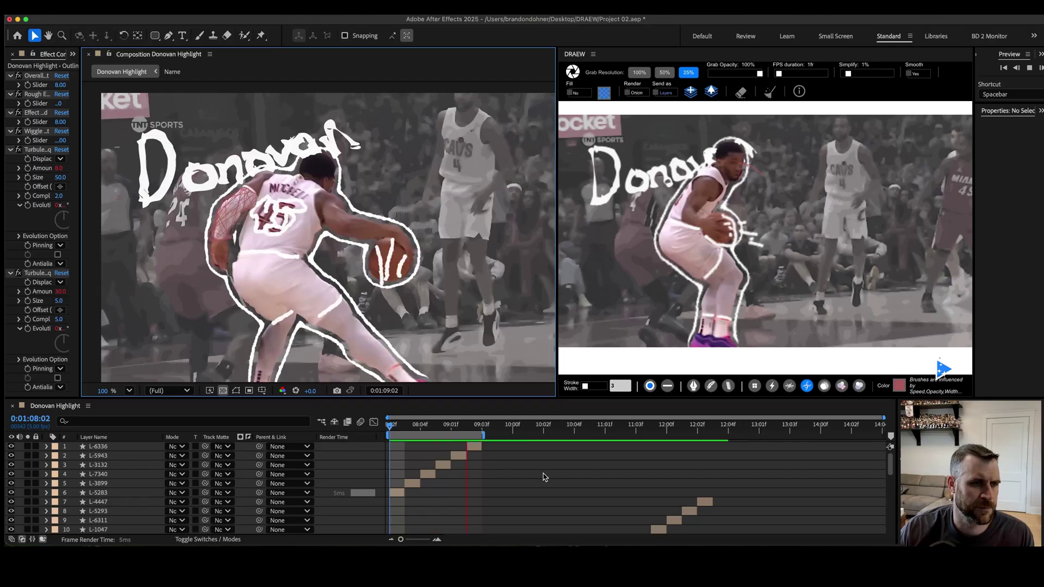
key("space")
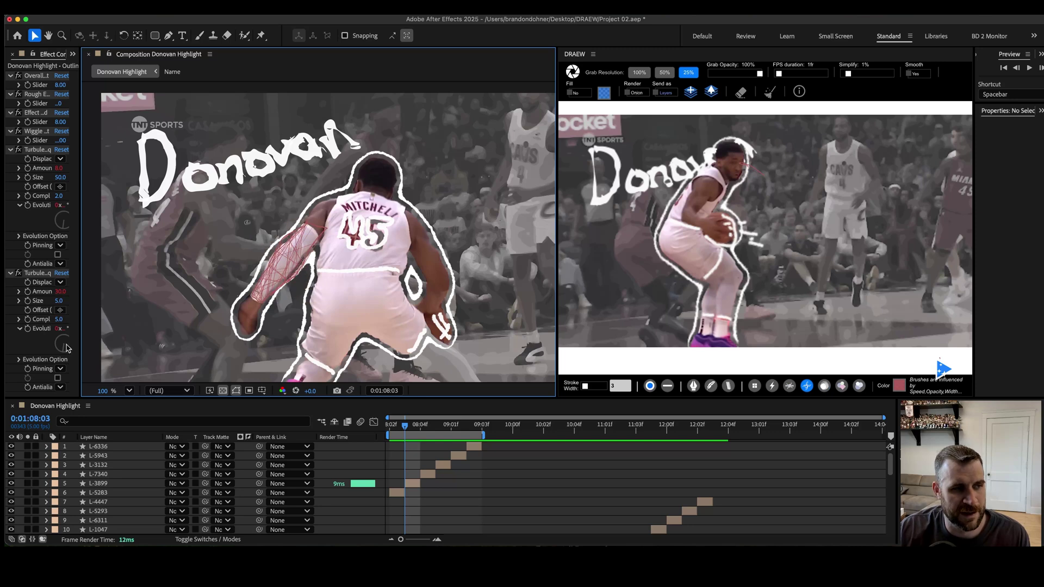
- Create a new 1920 × 1080 px composition at 5 frames per second named Watercolor
left_click(72, 54)
left_click(92, 71)
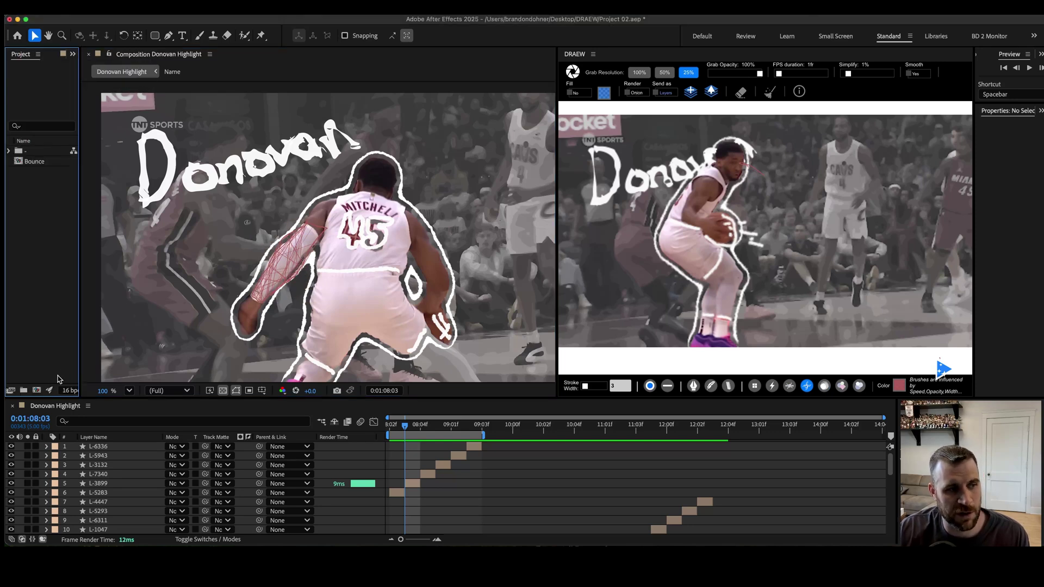
left_click(37, 390)
type("Wat")
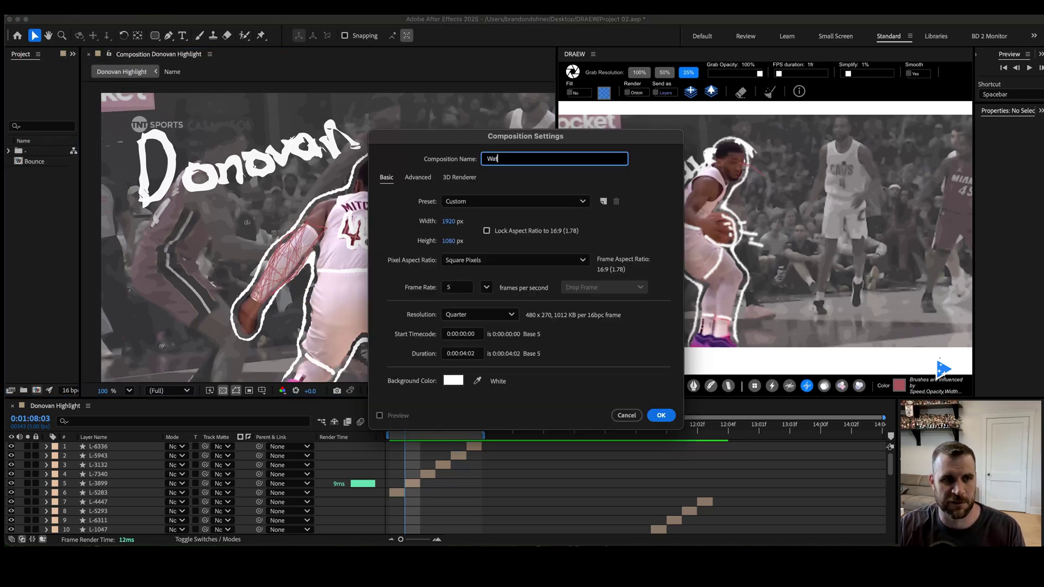
type("ercolor")
key("Return")
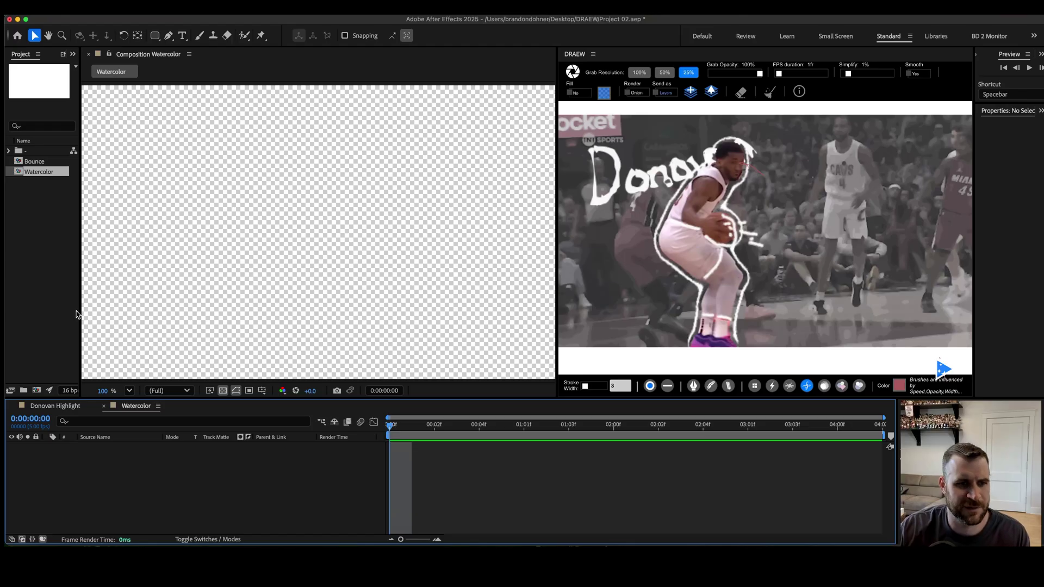
- Choose the soft watercolor-like brush and grab the empty Watercolor frame as a clean drawing canvas
left_click(572, 70)
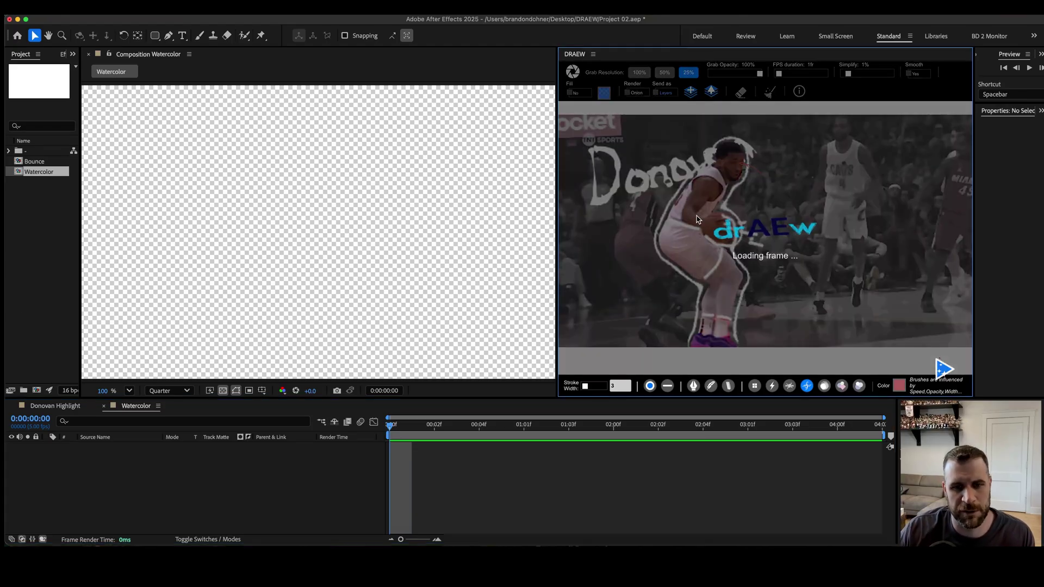
left_click(824, 386)
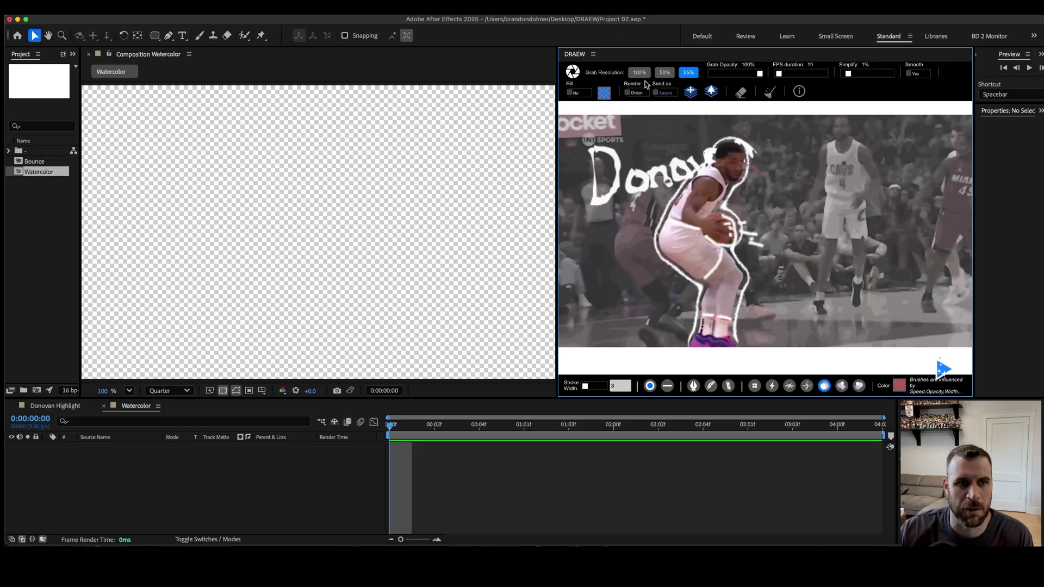
left_click(571, 74)
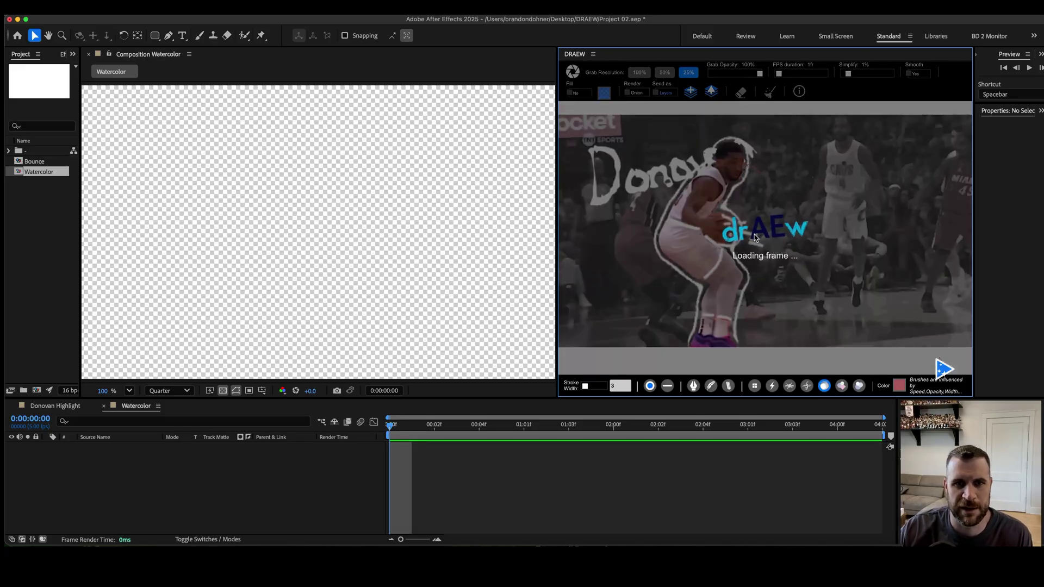
left_click(769, 97)
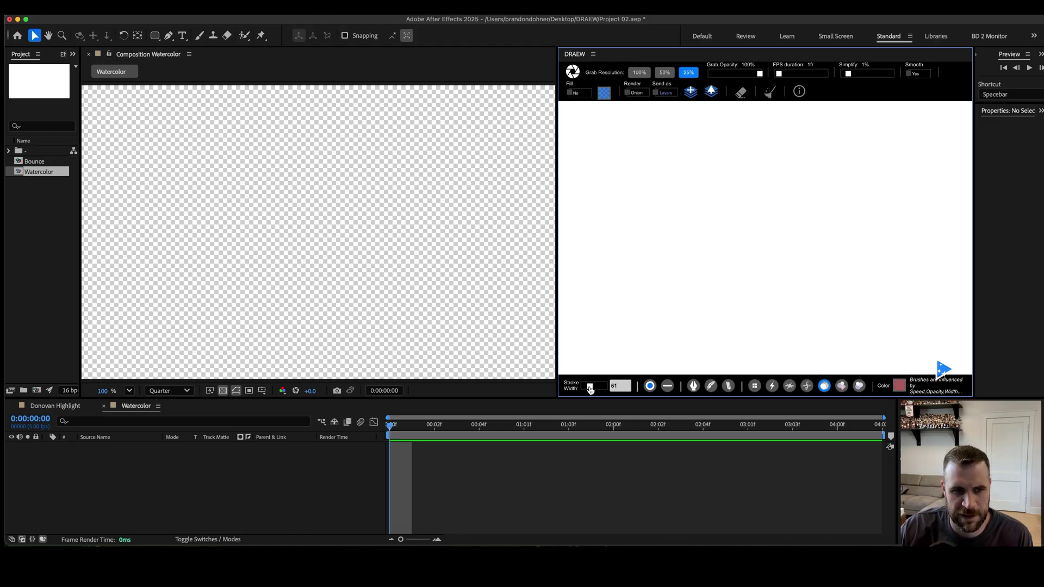
- Set the stroke width to 134, clear the test strokes, and paint a muted red watercolor band across the lower canvas
mouse_move(572, 315)
left_mouse_down()
mouse_move(707, 336)
mouse_move(806, 329)
mouse_move(969, 353)
mouse_move(834, 361)
mouse_move(716, 347)
mouse_move(593, 352)
mouse_move(737, 375)
left_mouse_up()
left_click_drag(593, 390, 596, 391)
mouse_move(573, 310)
left_mouse_down()
mouse_move(641, 333)
mouse_move(891, 350)
left_mouse_up()
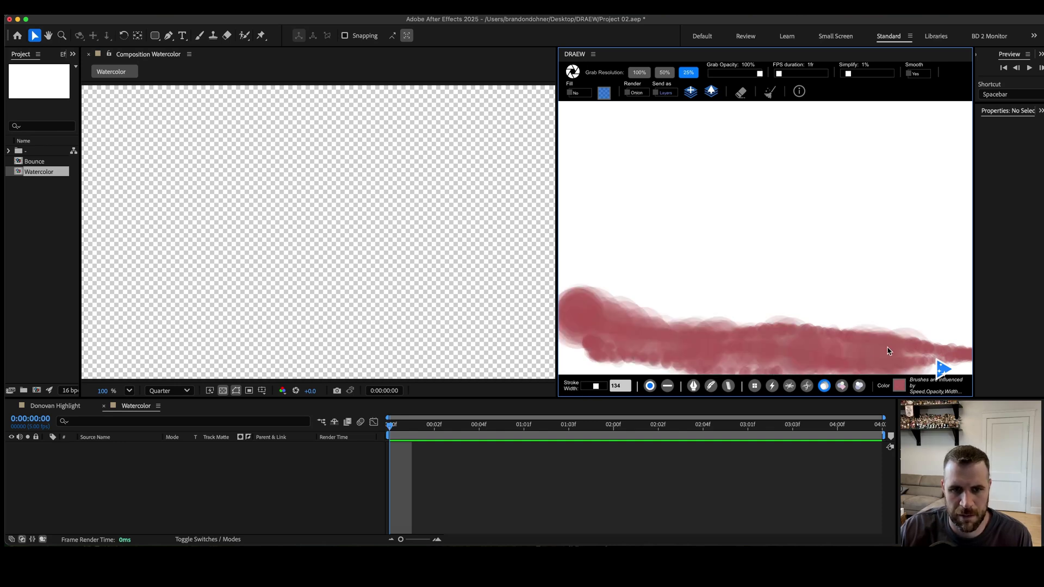
left_click(769, 92)
left_click_drag(568, 331, 996, 347)
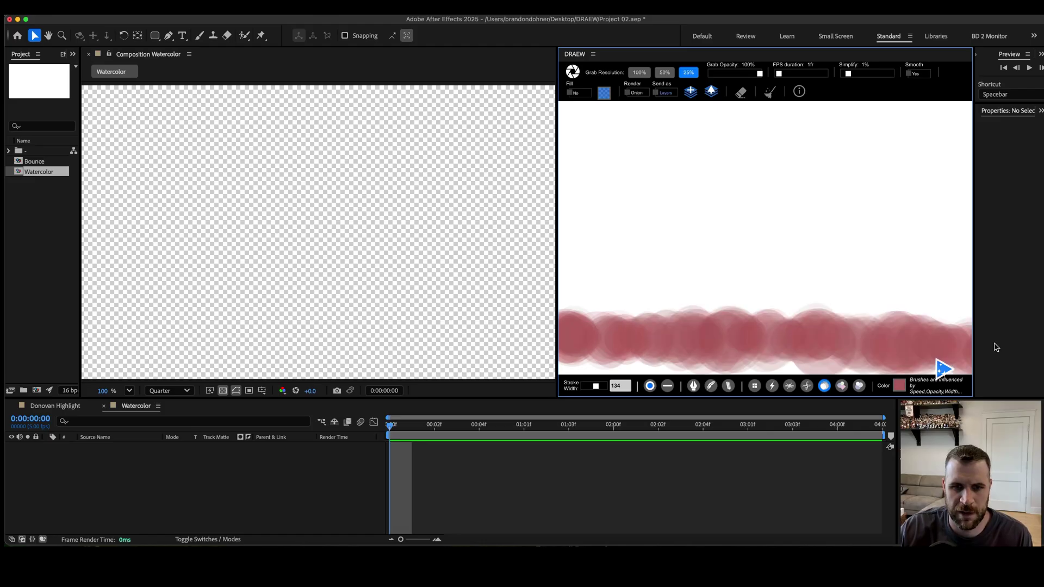
- Change the brush colour to teal #57a2abf4 and paint over the lower part of the red band
left_click(899, 386)
left_click_drag(806, 286, 848, 283)
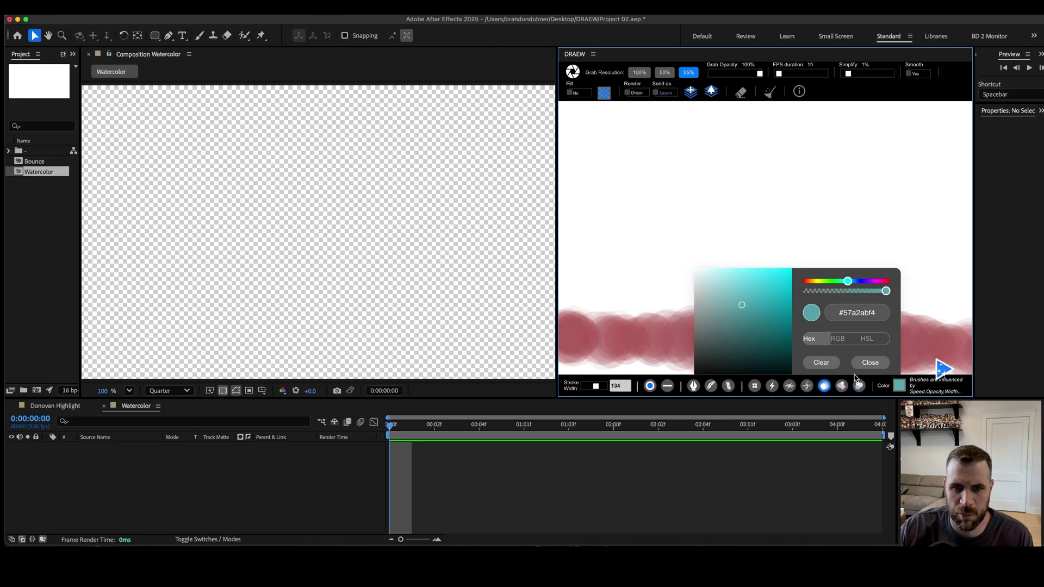
left_click(870, 362)
mouse_move(563, 359)
left_mouse_down()
mouse_move(744, 375)
mouse_move(1001, 358)
mouse_move(560, 352)
left_mouse_up()
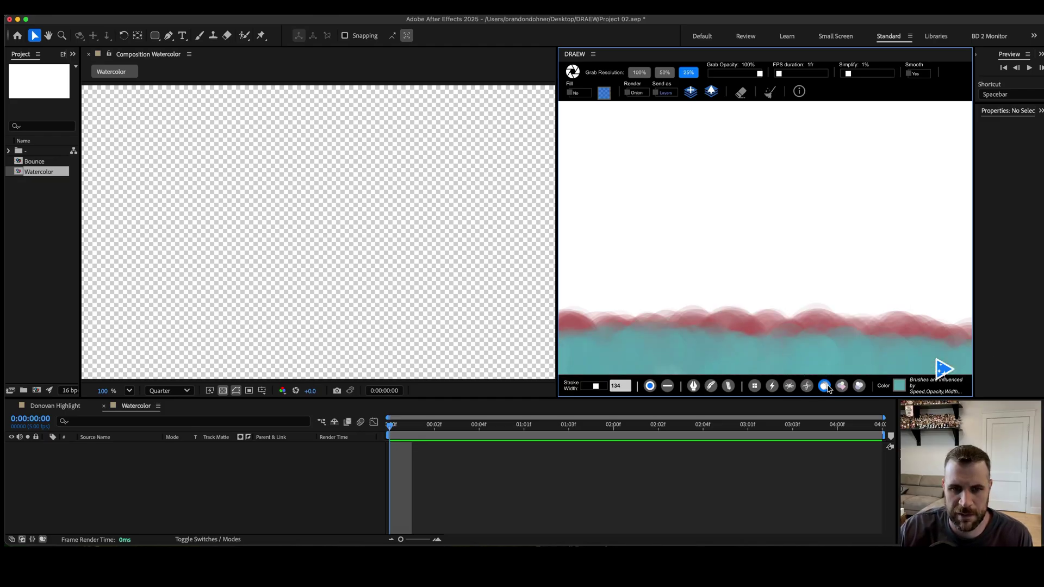
- Change the brush colour to semi-transparent purple #9357ab75 and paint a layer over the teal band
left_click(899, 386)
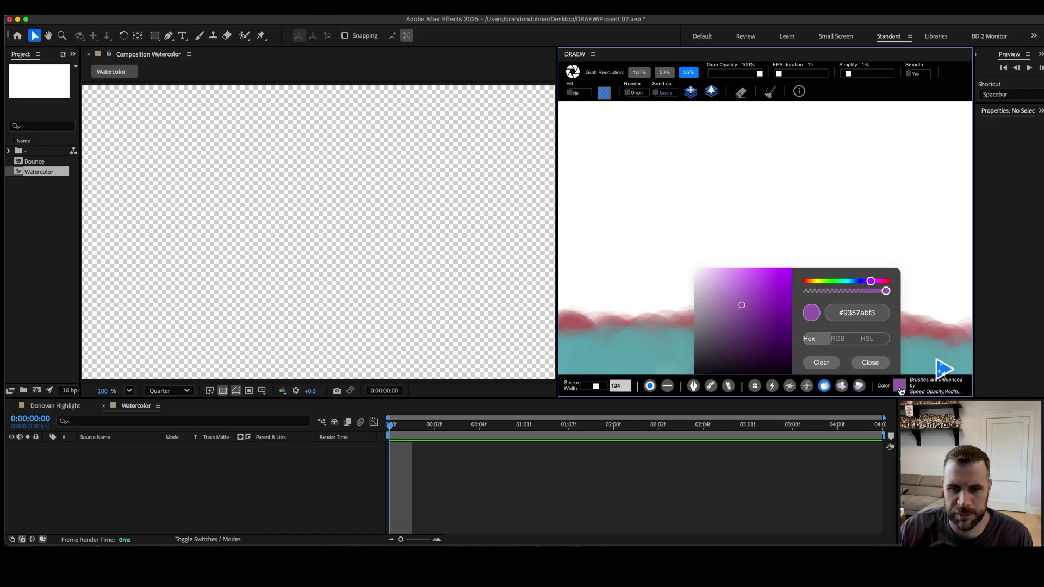
left_click_drag(878, 292, 849, 301)
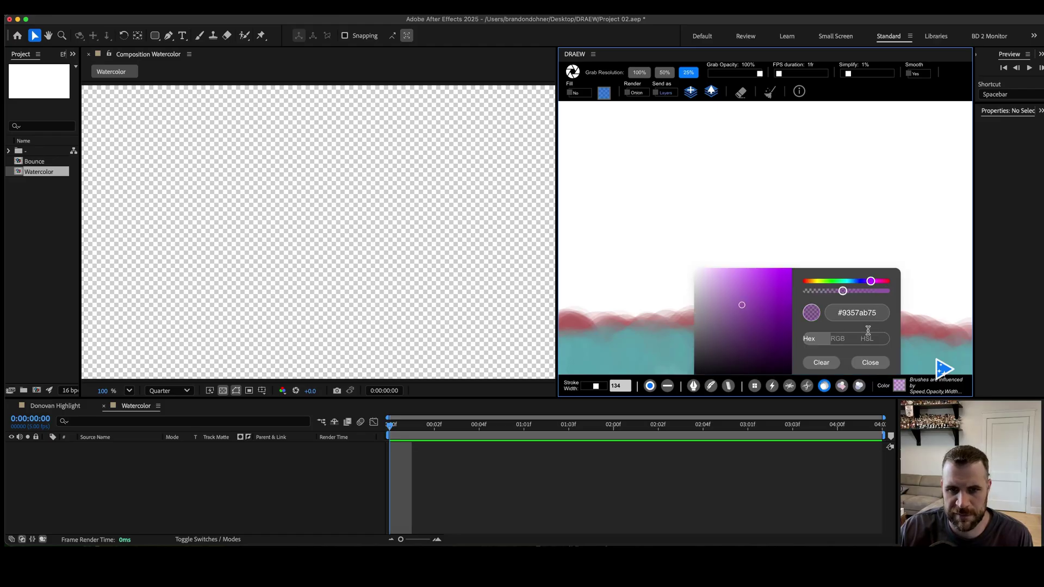
left_click(869, 363)
left_click_drag(563, 335, 993, 357)
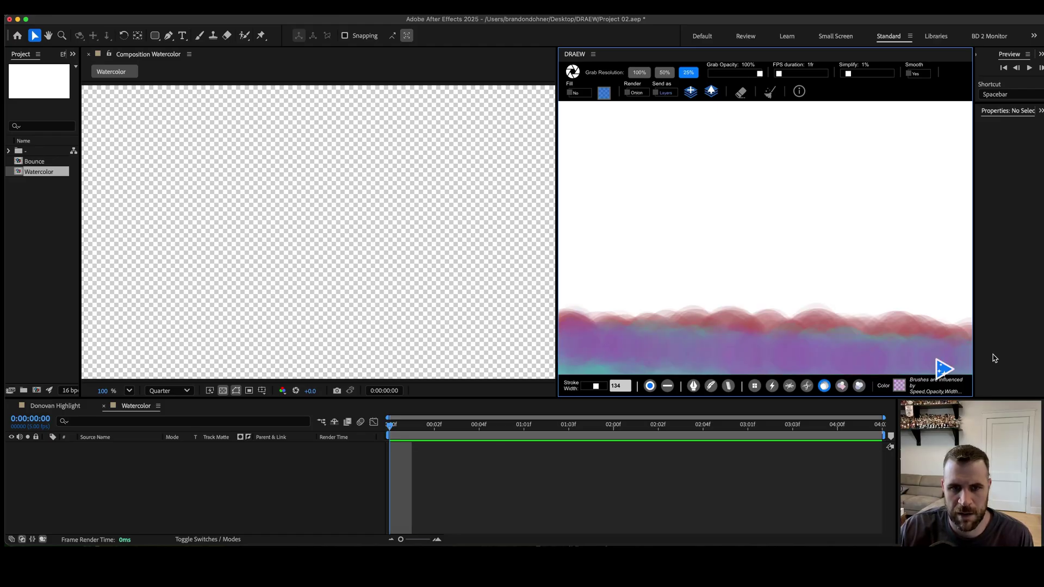
- Set the FPS duration to 82 frames, send the watercolor drawing into the composition as a layer, and preview it from the first frame
left_click_drag(780, 76, 820, 76)
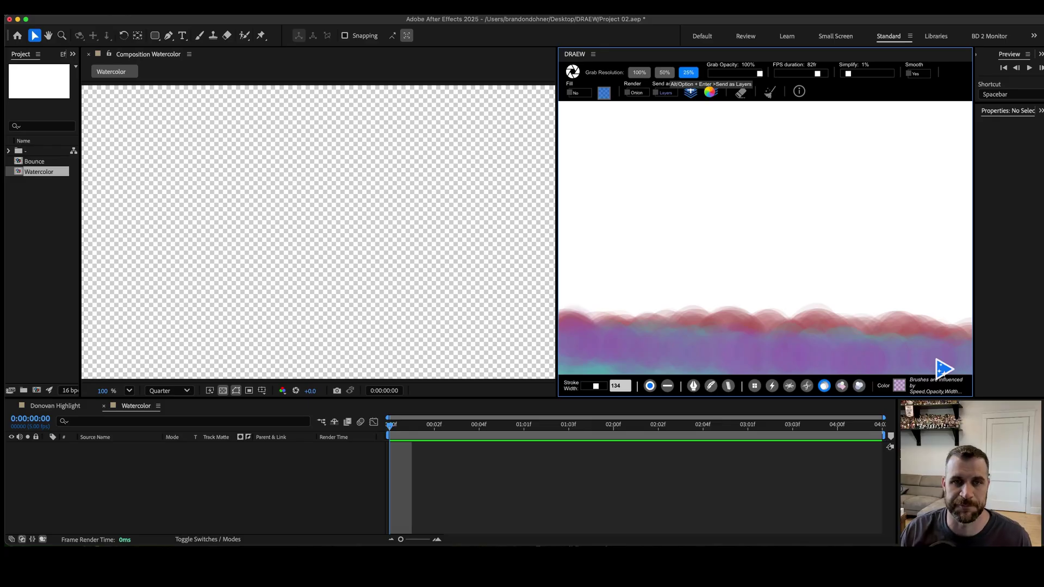
left_click(712, 94)
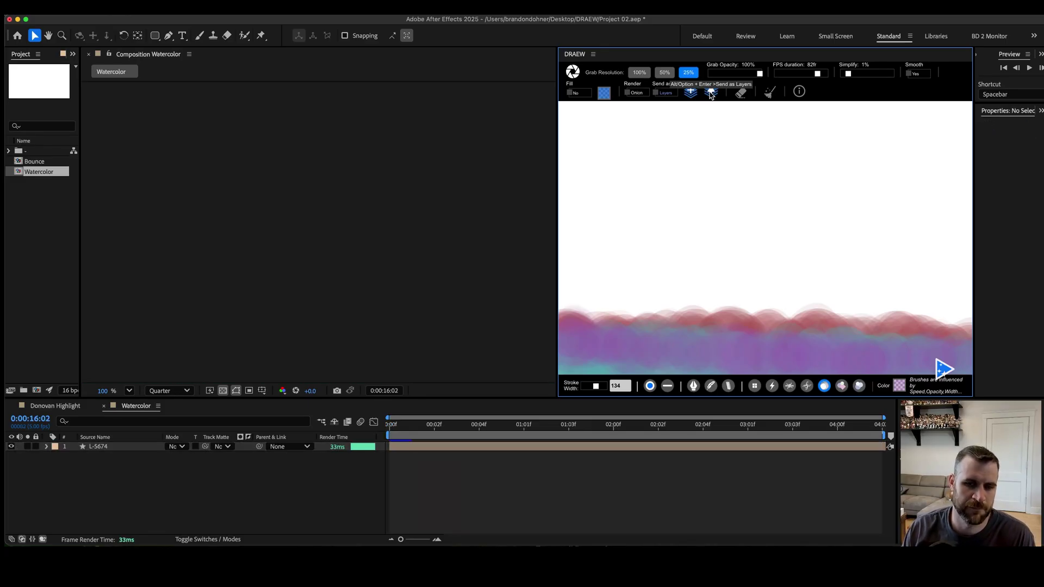
left_click(405, 434)
key("space")
key("space")
scroll(346, 273, "down", 3)
key("v")
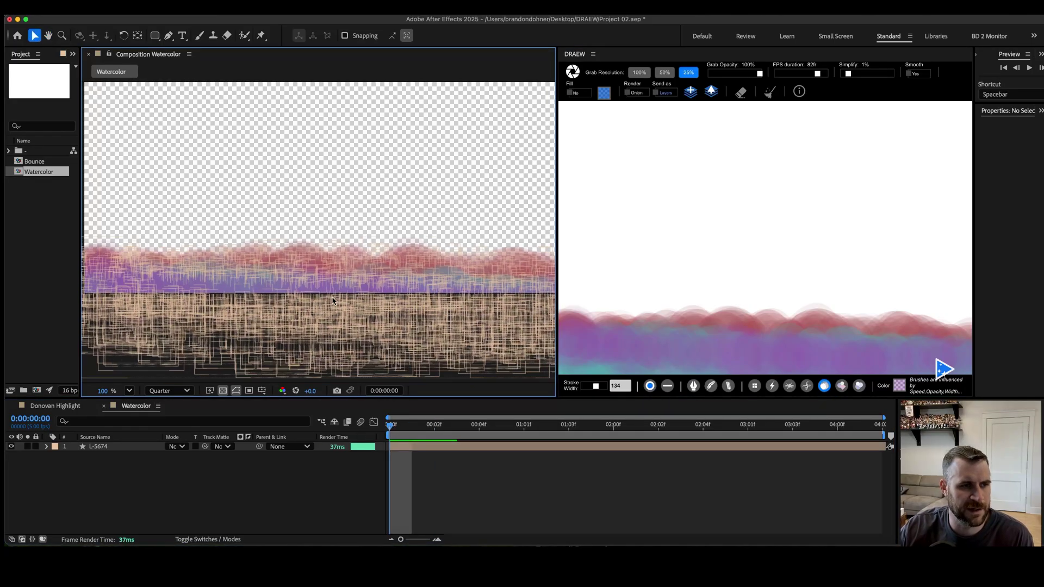
mouse_move(403, 427)
left_mouse_down()
mouse_move(432, 430)
mouse_move(388, 430)
left_mouse_up()
- Pre-compose the sent watercolor shape layer as "Watercolor Background" and preview the composition
left_click(359, 316)
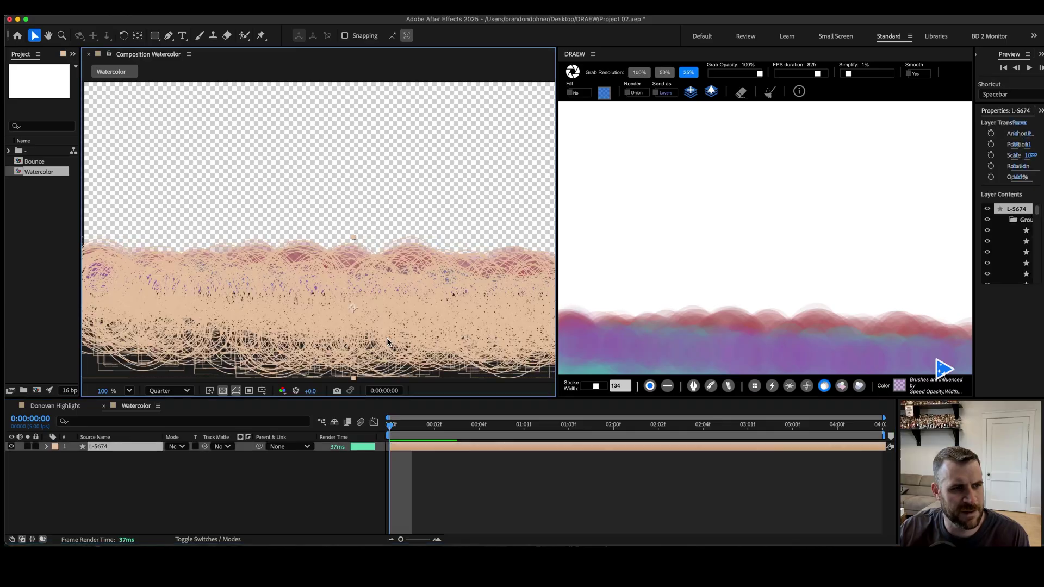
scroll(386, 311, "down", 2)
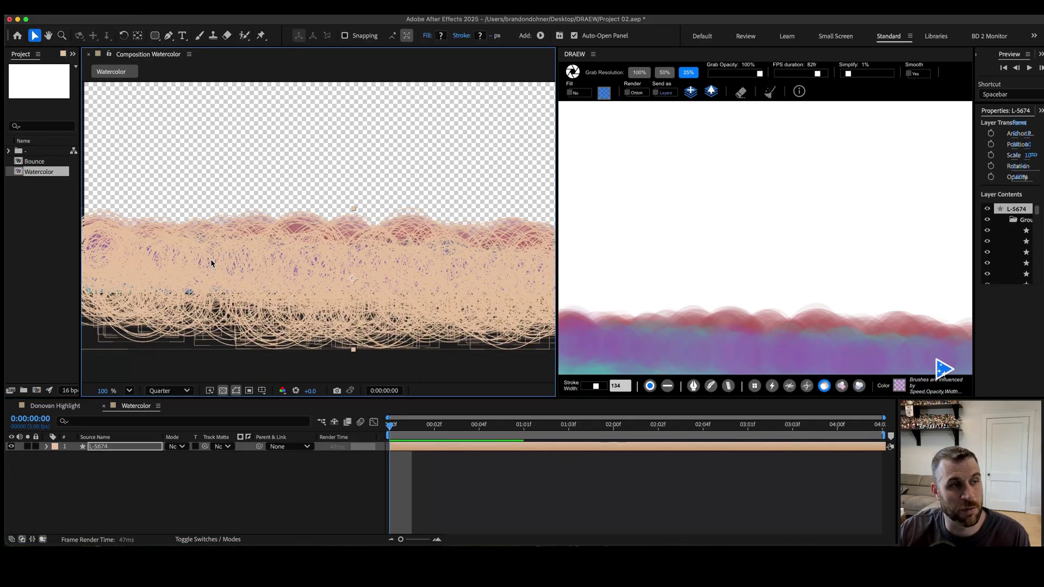
right_click(191, 198)
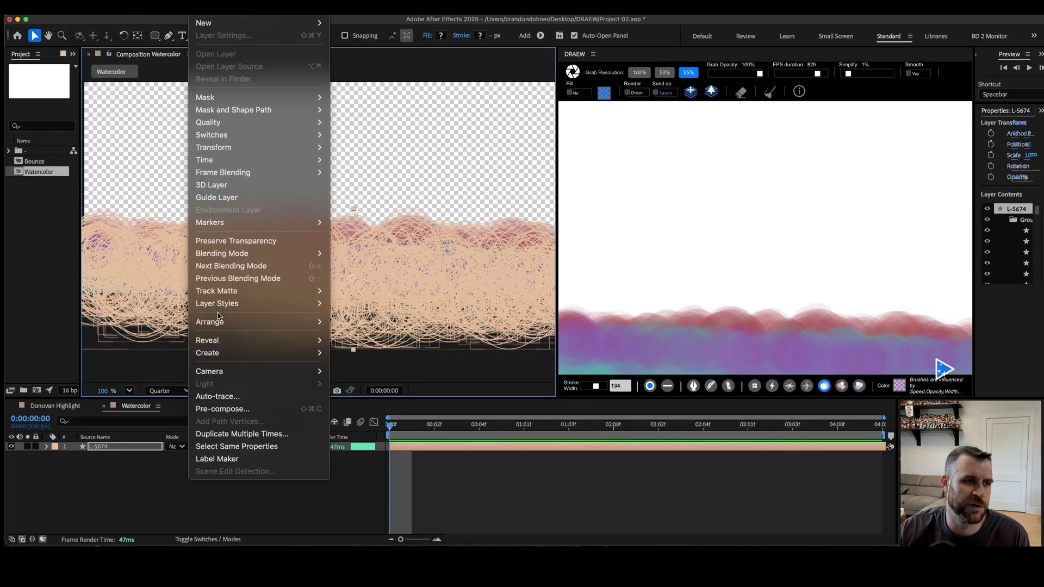
left_click(221, 409)
type("Watercolor")
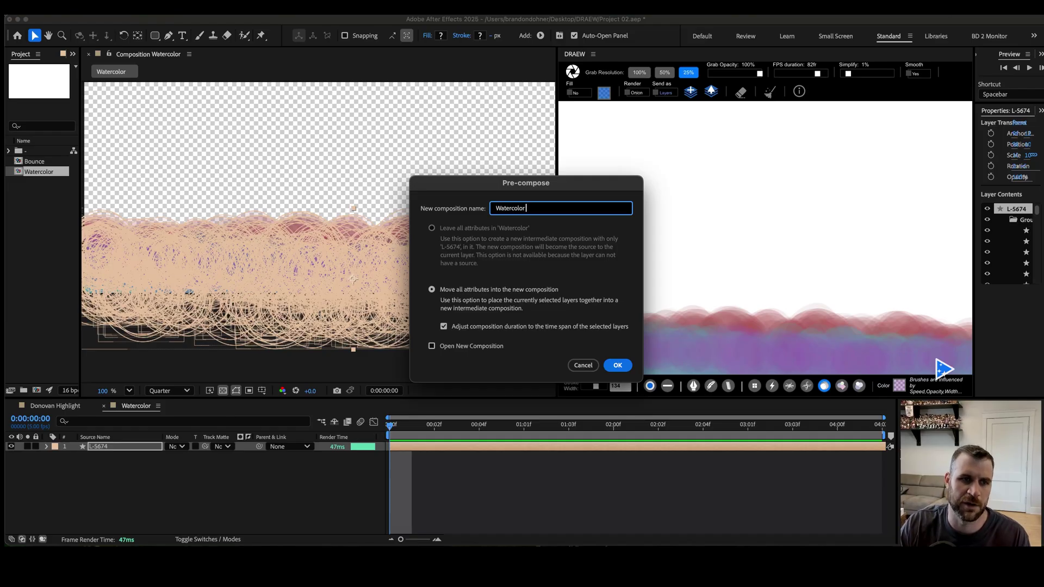
type(" Background")
key("Return")
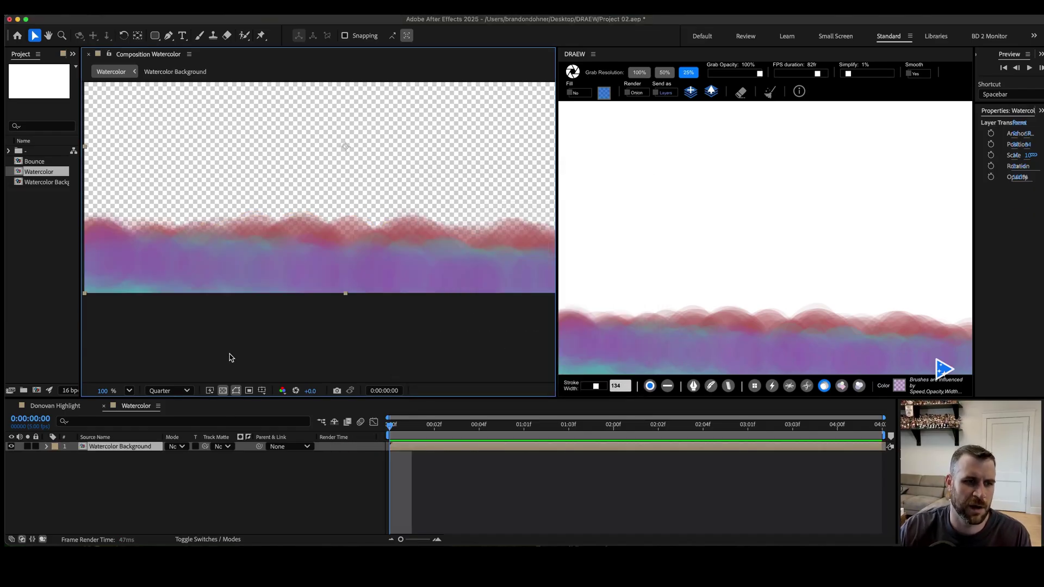
key("space")
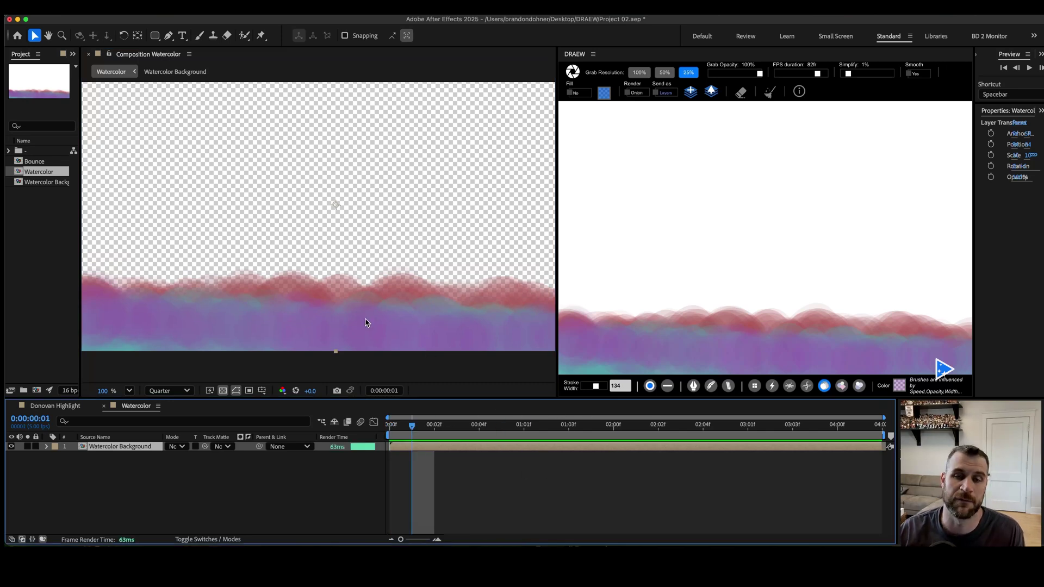
- Try the two remaining watercolor-style brushes with one long stroke each across the empty part of the canvas
left_click(841, 386)
mouse_move(665, 153)
left_mouse_down()
mouse_move(769, 152)
mouse_move(867, 236)
mouse_move(706, 225)
mouse_move(625, 168)
mouse_move(607, 236)
mouse_move(932, 145)
left_mouse_up()
left_click(859, 386)
mouse_move(943, 269)
left_mouse_down()
mouse_move(909, 279)
mouse_move(827, 254)
mouse_move(623, 250)
mouse_move(641, 233)
mouse_move(720, 243)
mouse_move(613, 244)
left_mouse_up()
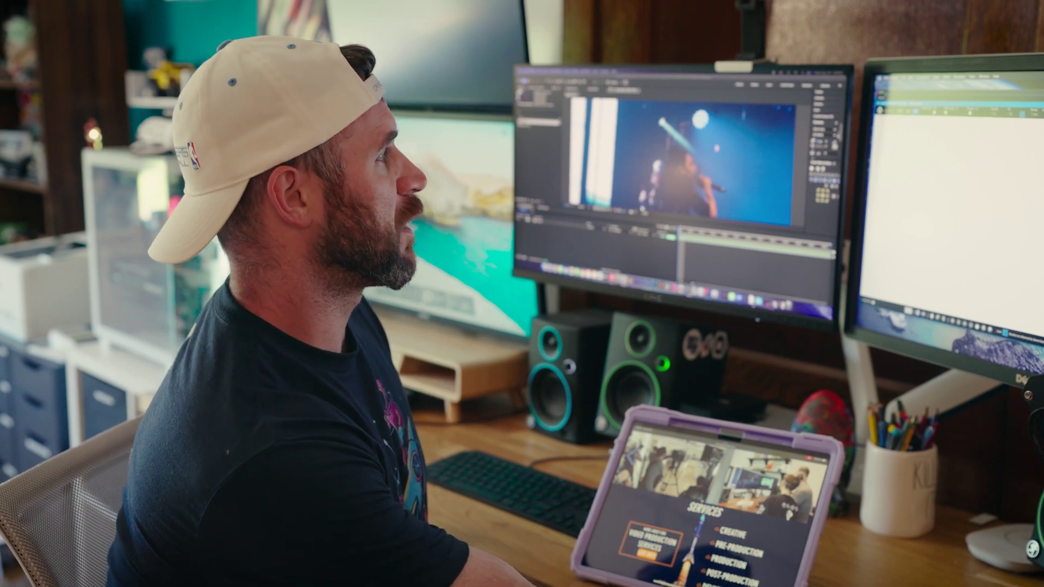
- Move the DRAEW window to the iPad display and grab the current concert frame onto its canvas
mouse_move(46, 15)
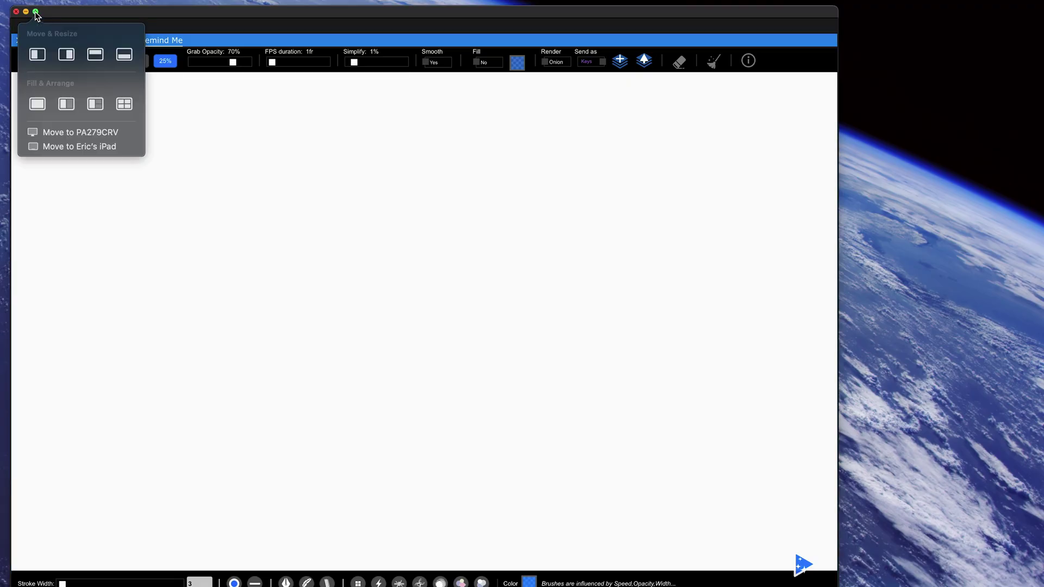
left_click(89, 147)
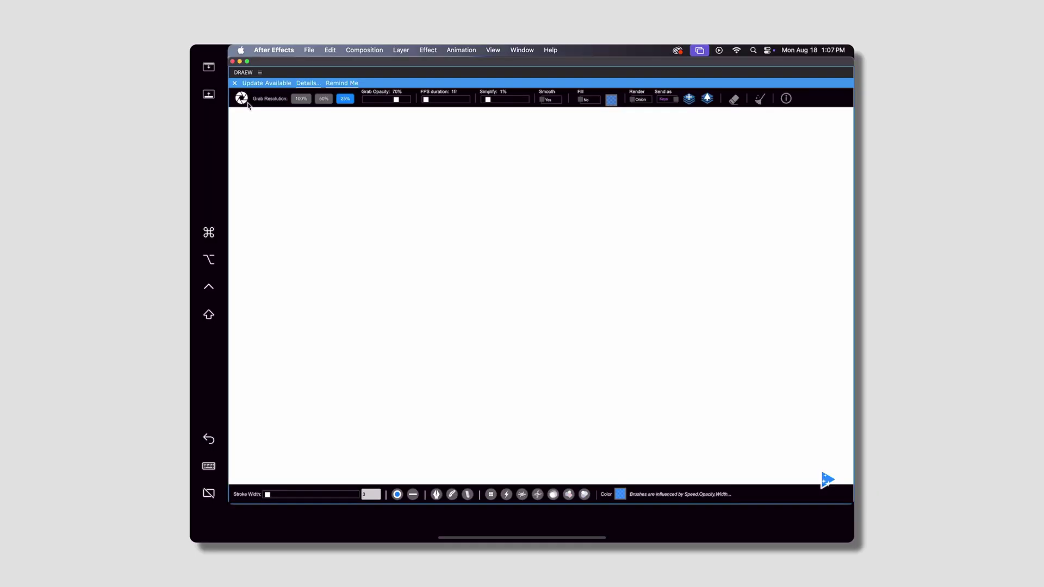
left_click(241, 99)
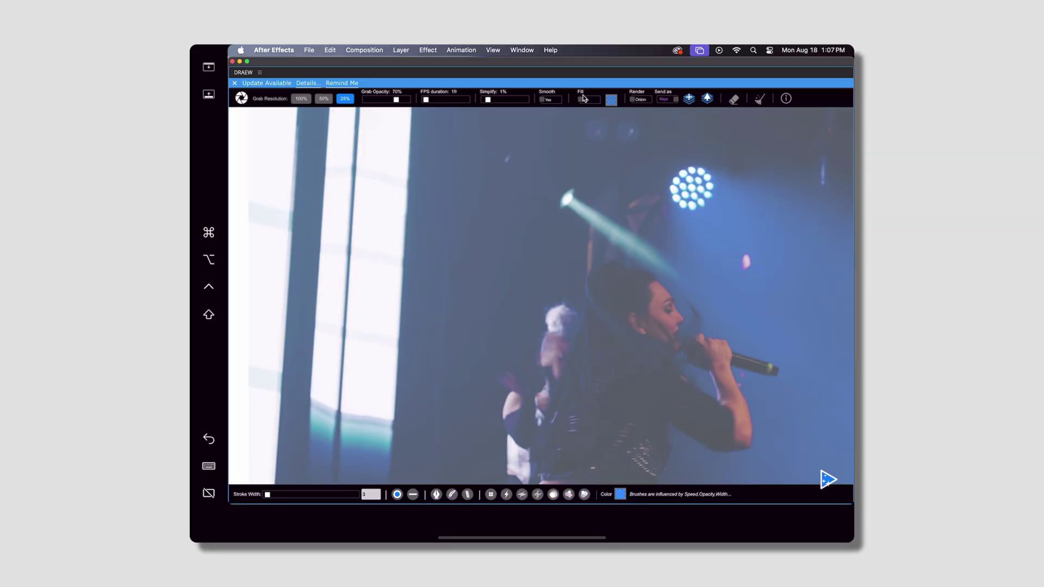
- Turn on Fill for drawn shapes and set the fill colour to bright green
left_click(584, 99)
left_click(611, 99)
left_click_drag(757, 117, 724, 117)
left_click(761, 191)
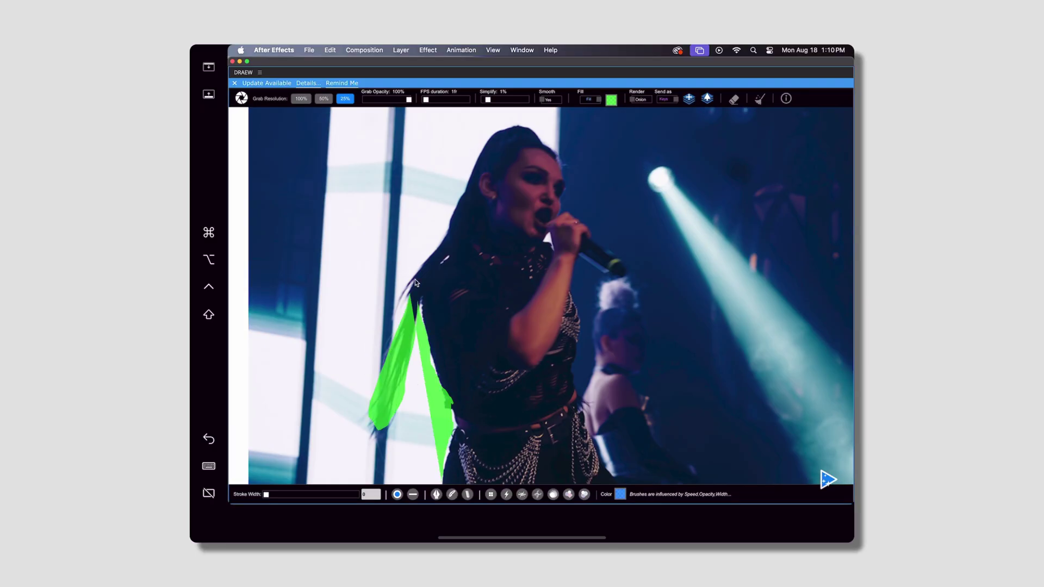
- Trace green filled shapes around the singer in the frame where she stands in profile
mouse_move(522, 125)
left_mouse_down()
mouse_move(620, 239)
mouse_move(684, 245)
mouse_move(699, 212)
left_mouse_up()
mouse_move(476, 478)
left_mouse_down()
mouse_move(549, 147)
mouse_move(619, 478)
mouse_move(669, 294)
left_mouse_up()
left_click_drag(472, 481, 595, 161)
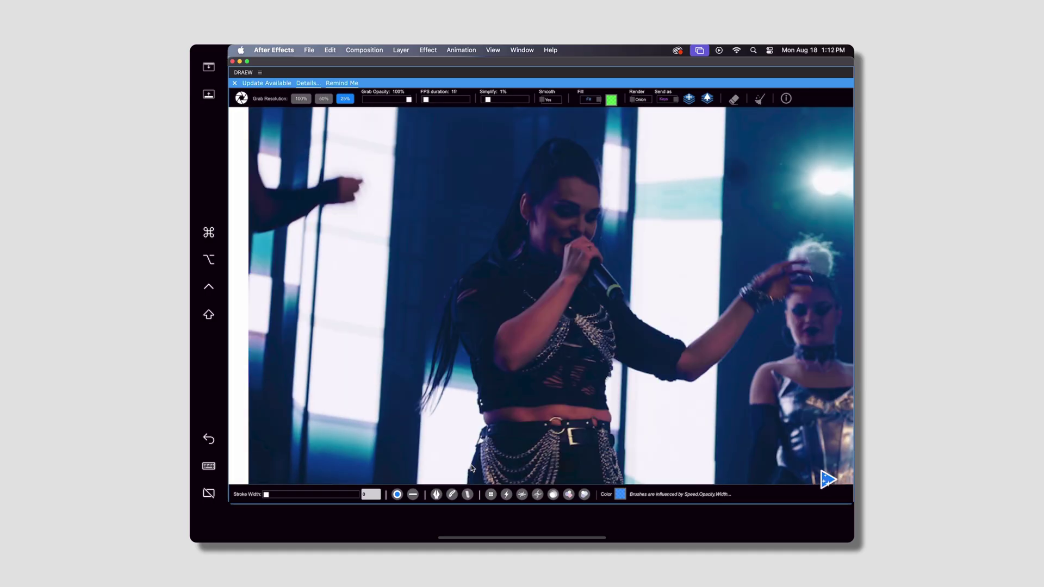
- Trace green filled shapes over the singer in the frame where her arm is stretched out to the side
mouse_move(468, 391)
left_mouse_down()
mouse_move(492, 261)
mouse_move(789, 273)
left_mouse_up()
left_click_drag(467, 467, 610, 296)
left_click_drag(481, 481, 636, 326)
left_click_drag(489, 435, 663, 201)
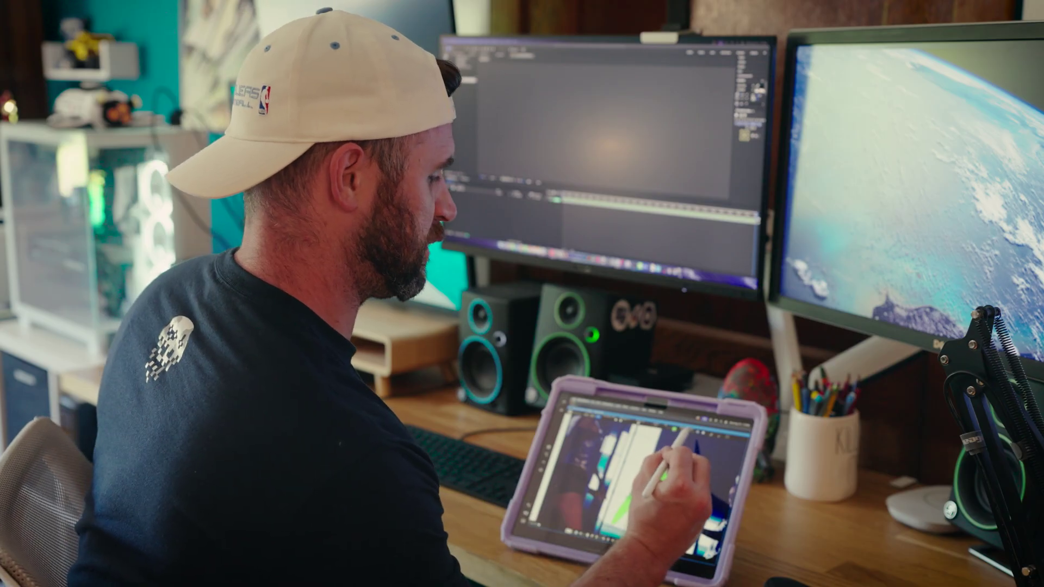
left_click_drag(663, 478, 668, 522)
mouse_move(652, 419)
left_mouse_down()
mouse_move(682, 431)
mouse_move(676, 442)
mouse_move(669, 435)
left_mouse_up()
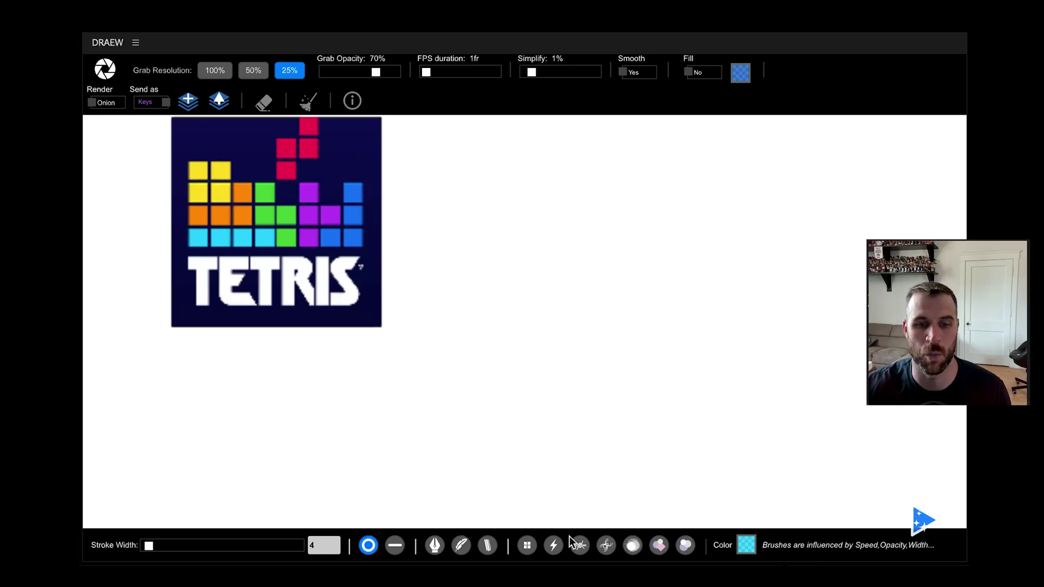
- Choose the square block brush, set stroke width 109 and FPS duration 32 frames, and paint a four-block row in semi-transparent cyan
left_click(527, 545)
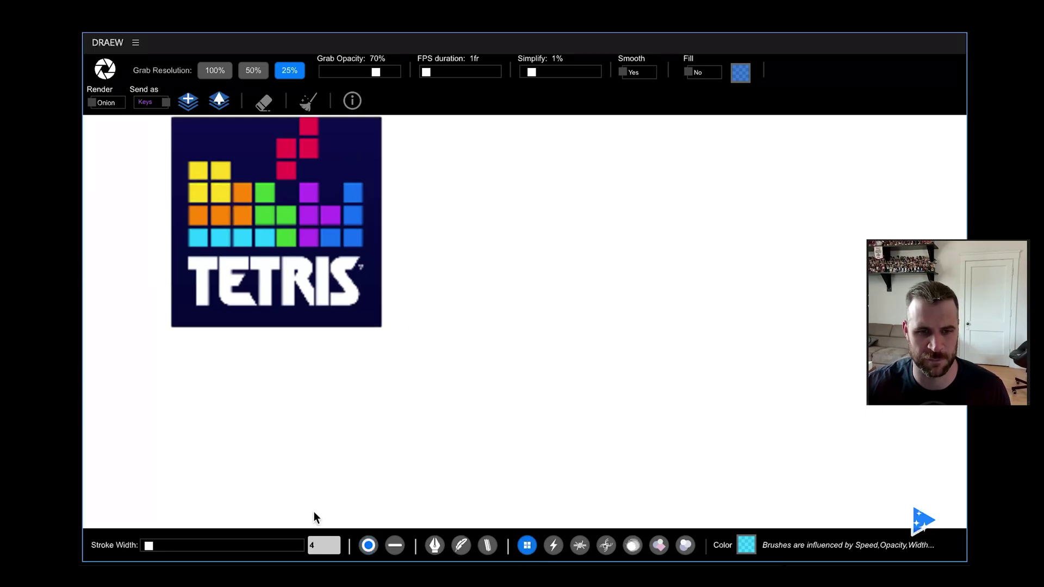
left_click_drag(150, 547, 215, 545)
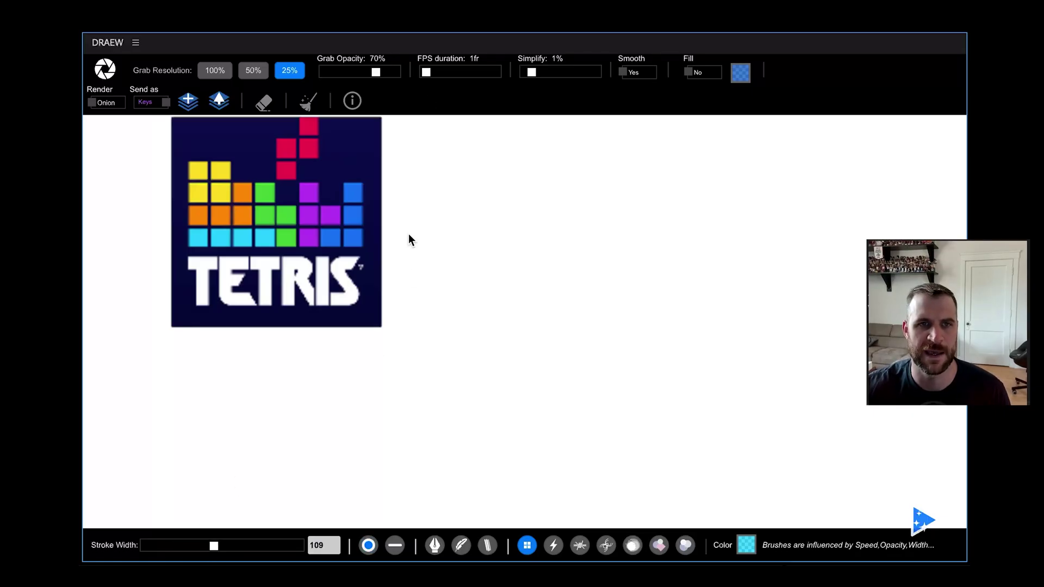
left_click_drag(429, 77, 450, 77)
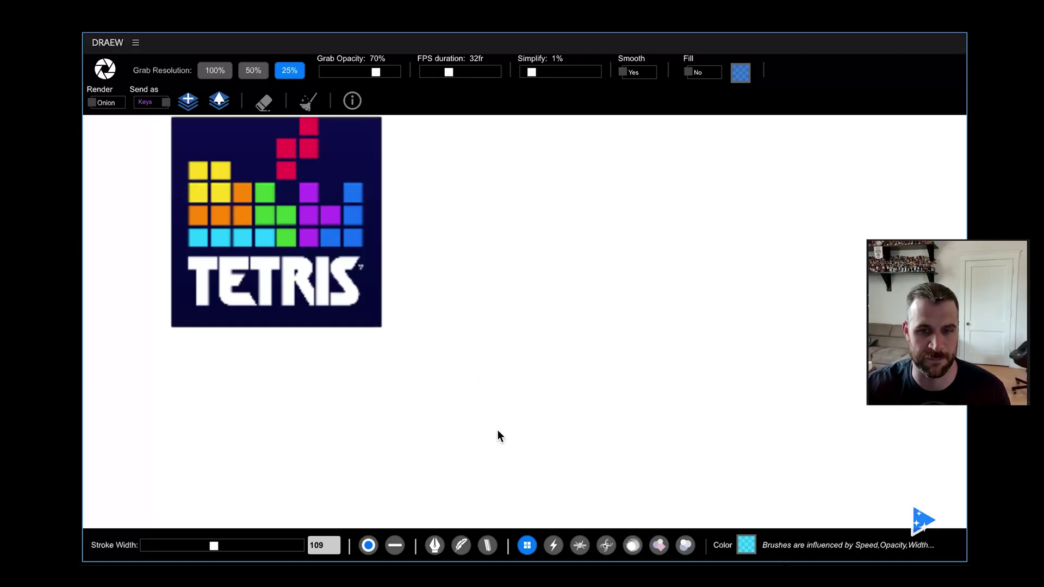
left_click(746, 545)
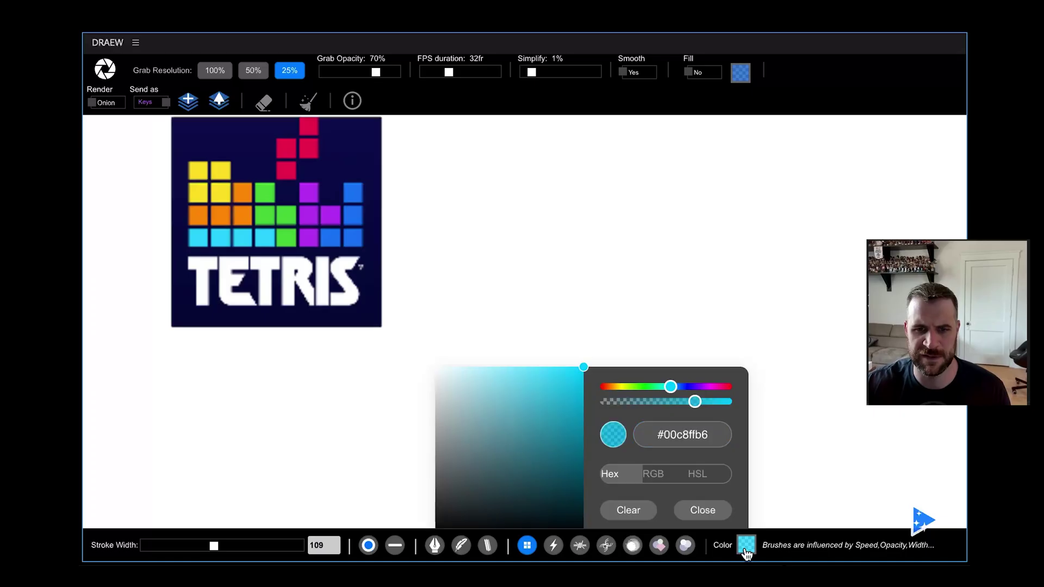
left_click(702, 511)
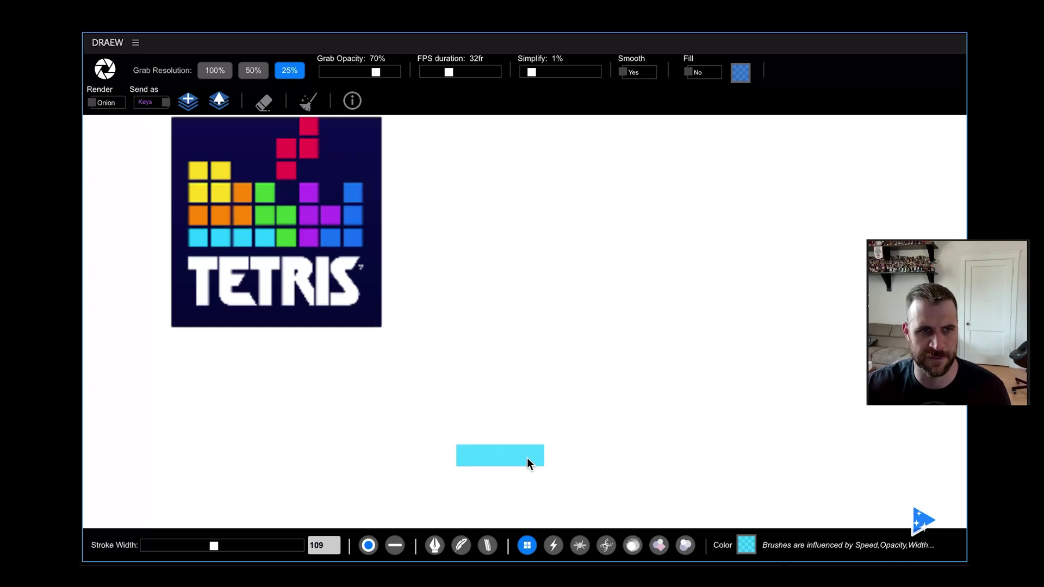
- Change the brush colour to green #00ff66b5 and paint a stepped upright four-block piece at the end of the cyan row
left_click(750, 545)
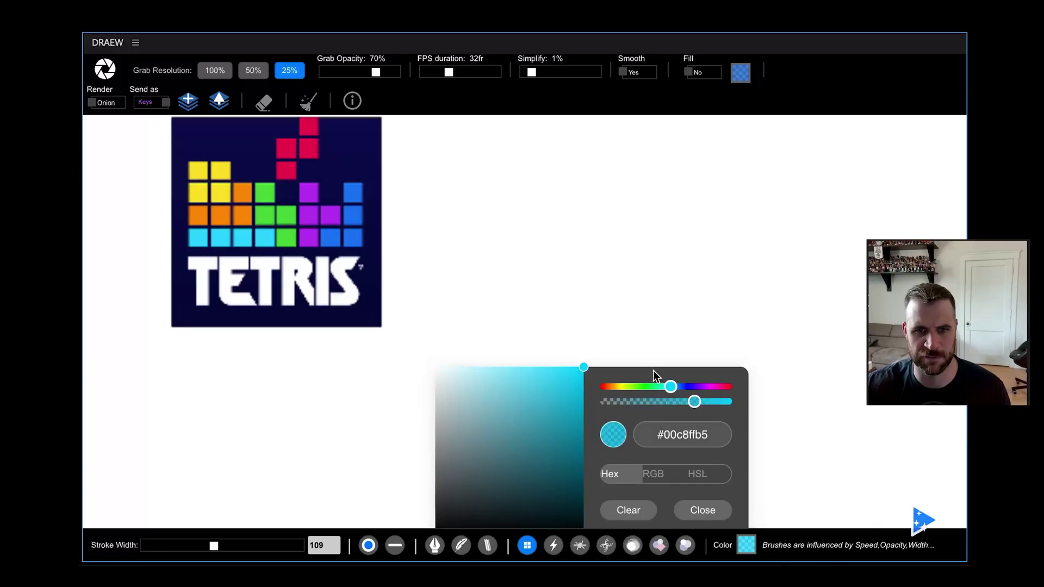
left_click_drag(670, 387, 653, 387)
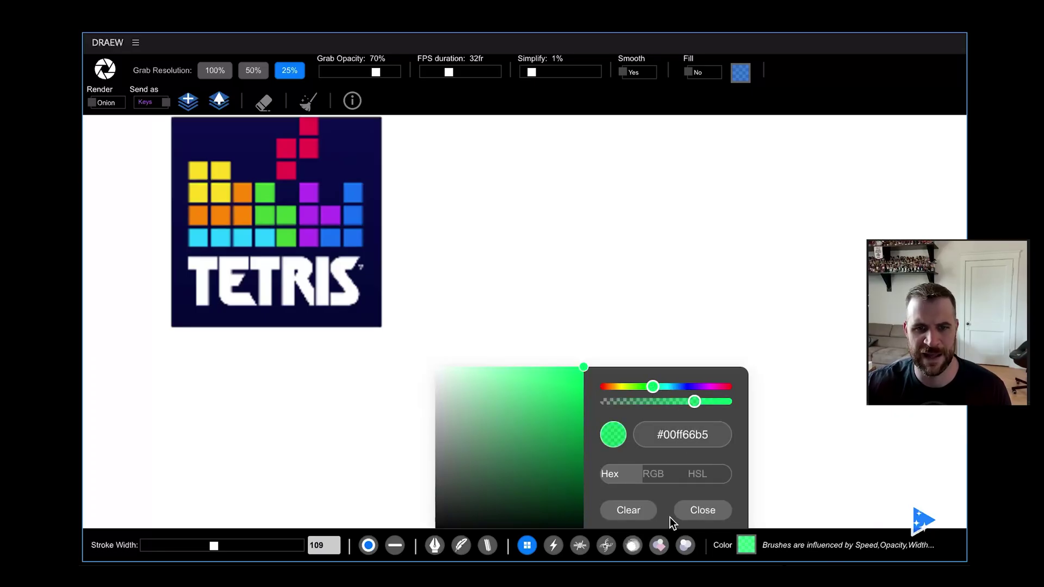
left_click(699, 513)
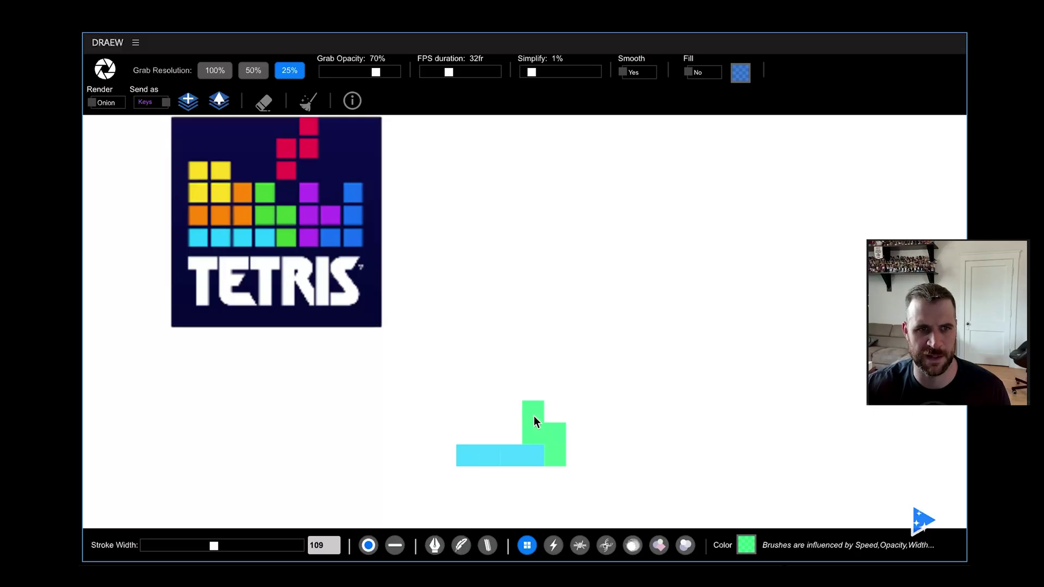
- Change the brush colour to semi-transparent orange and paint an L-shaped four-block piece on top of the cyan row
left_click(748, 542)
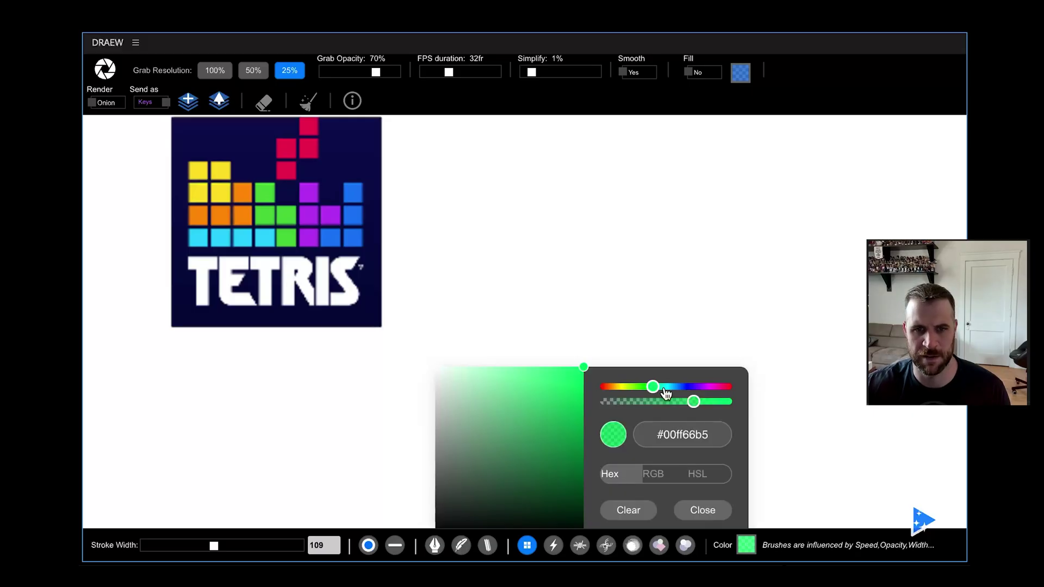
left_click(616, 388)
left_click_drag(613, 392, 611, 390)
left_click(701, 509)
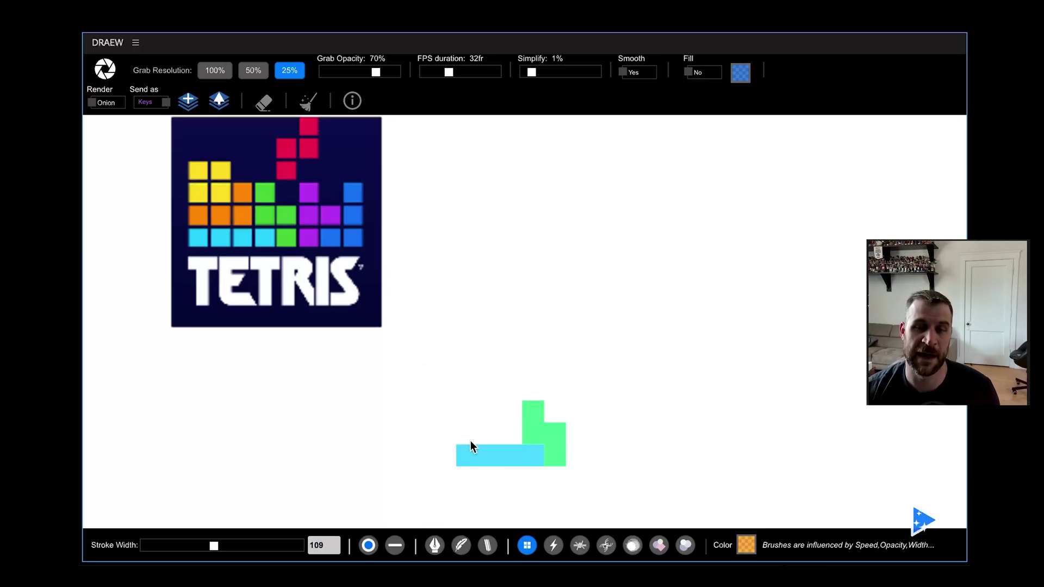
- Change the brush colour to yellow #e1ff00b5 and paint a two-by-two square on top of the orange piece
left_click(746, 545)
left_click(622, 388)
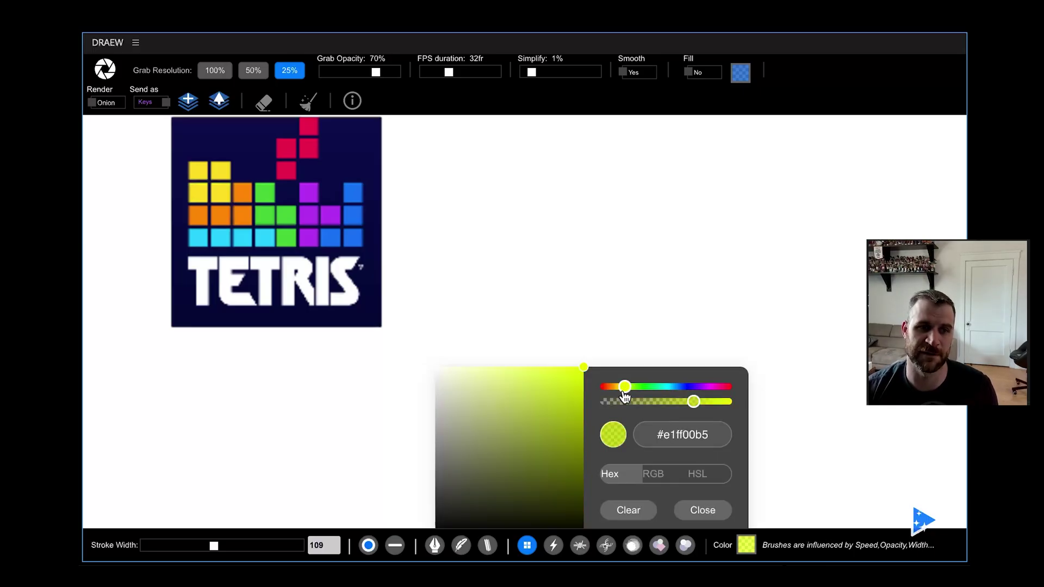
left_click(701, 509)
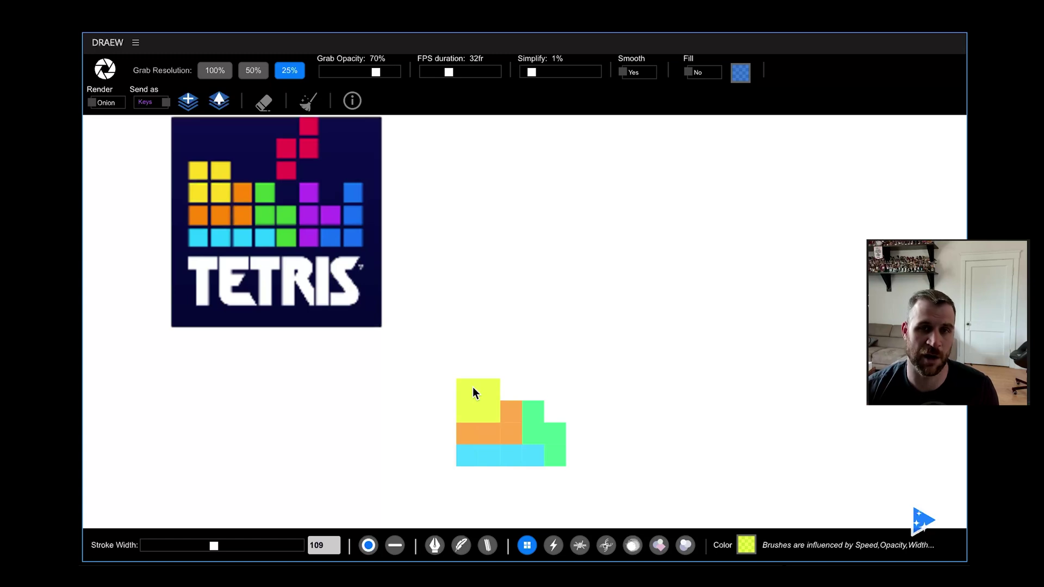
- Change the brush colour to magenta #d900ffb5 and paint a sideways T-shaped piece next to the green one
left_click(746, 544)
left_click(707, 387)
left_click(715, 513)
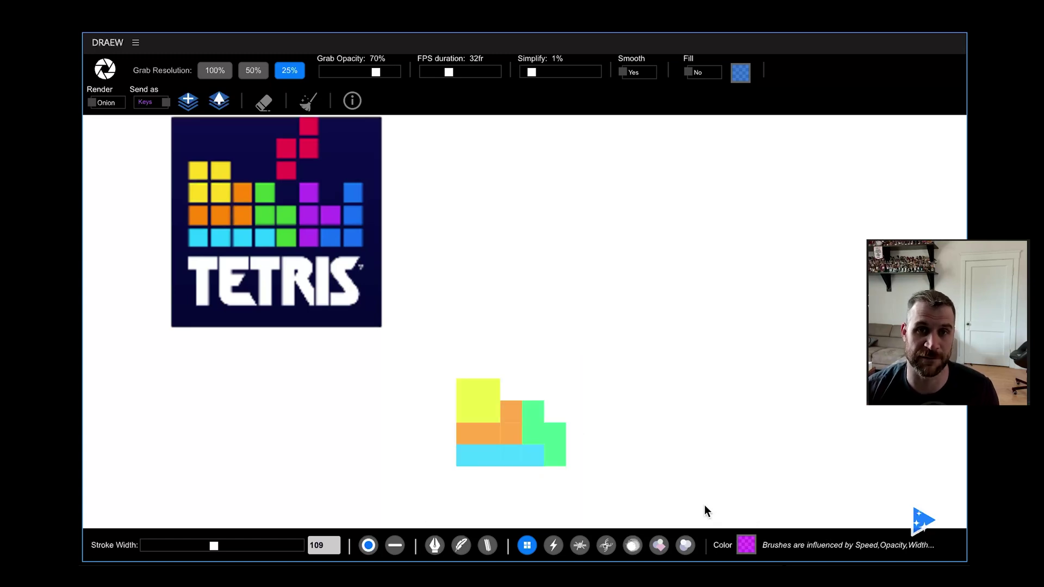
- Change the brush colour to blue, paint an L-shaped piece beside the magenta one, and send the block drawing to the composition
left_click(746, 544)
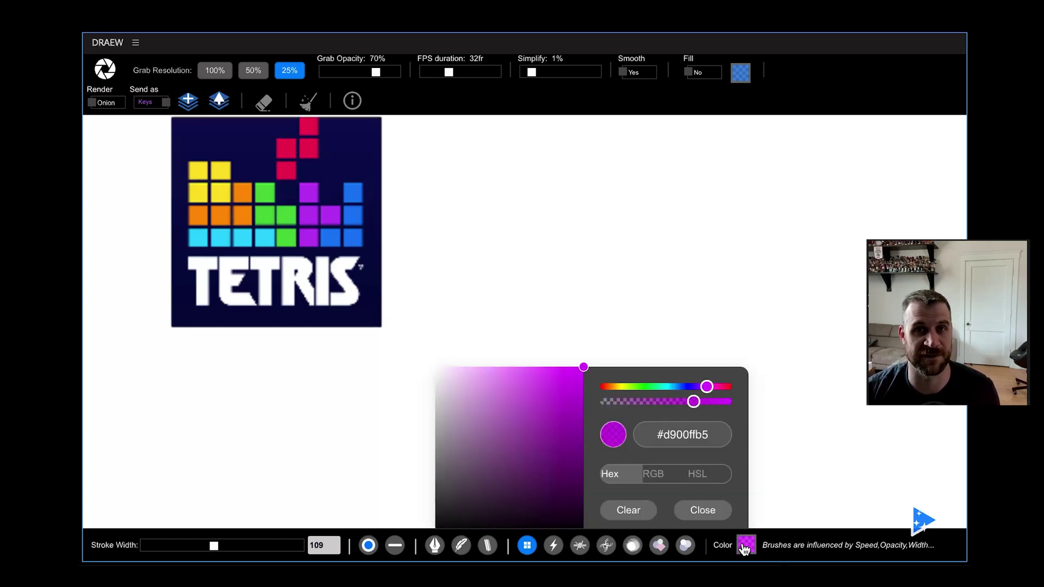
left_click_drag(707, 387, 684, 387)
left_click(702, 511)
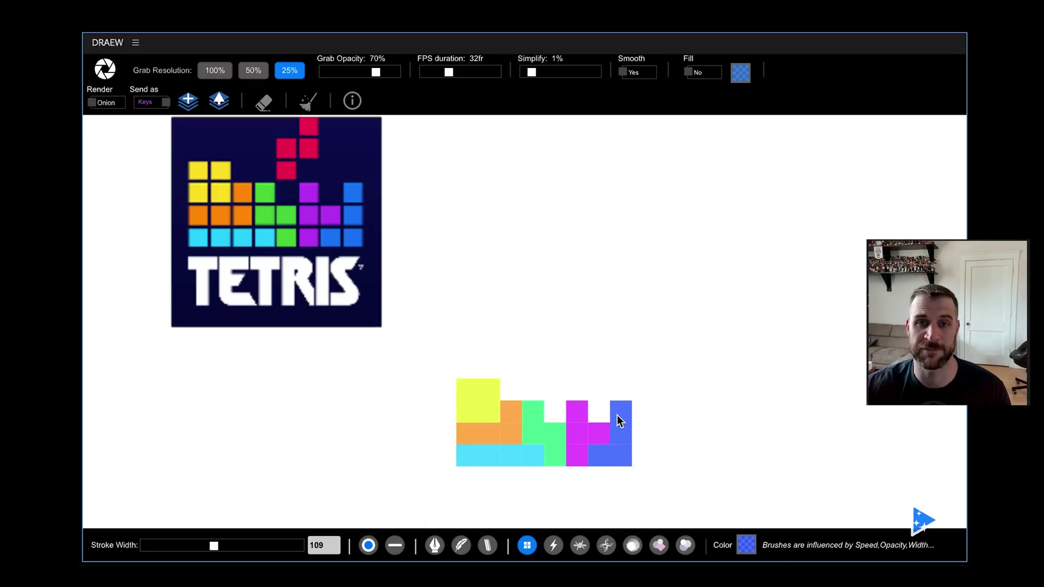
left_click(188, 103)
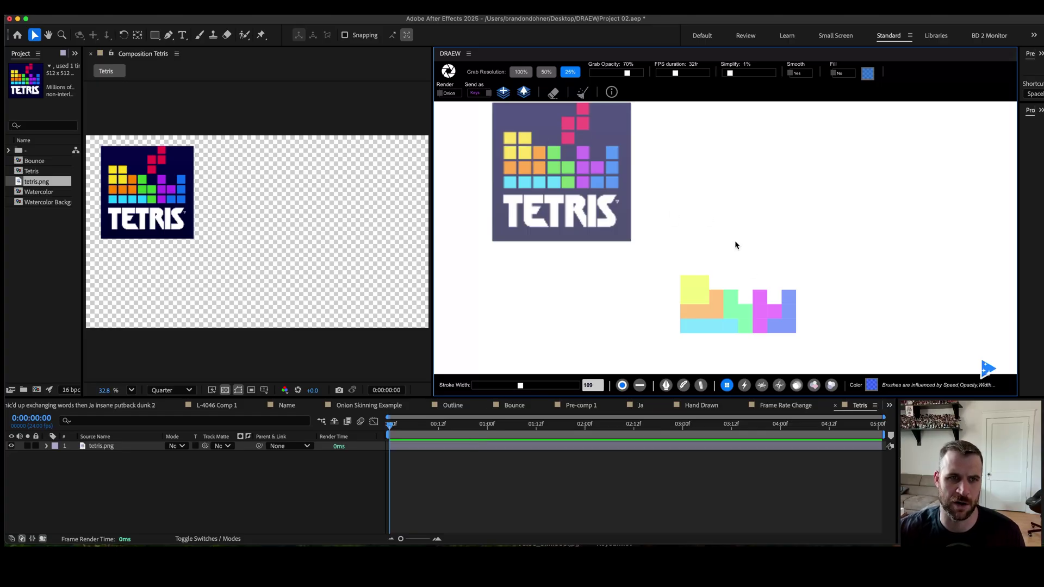
- Change the brush colour to a semi-transparent pinkish red matching the falling piece in the Tetris reference
left_click(871, 384)
left_click_drag(833, 280, 774, 283)
left_click_drag(839, 283, 858, 281)
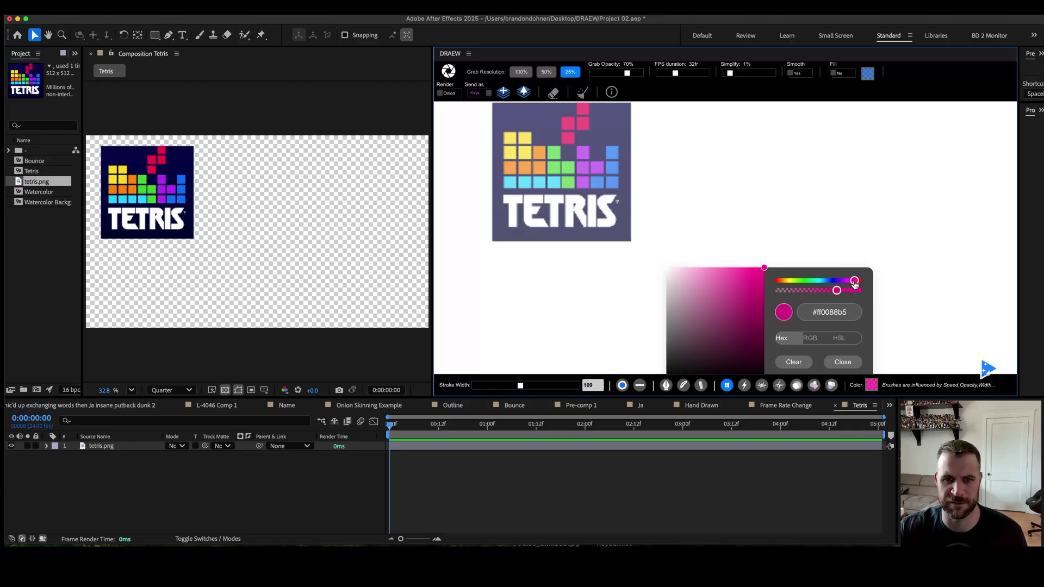
left_click(842, 362)
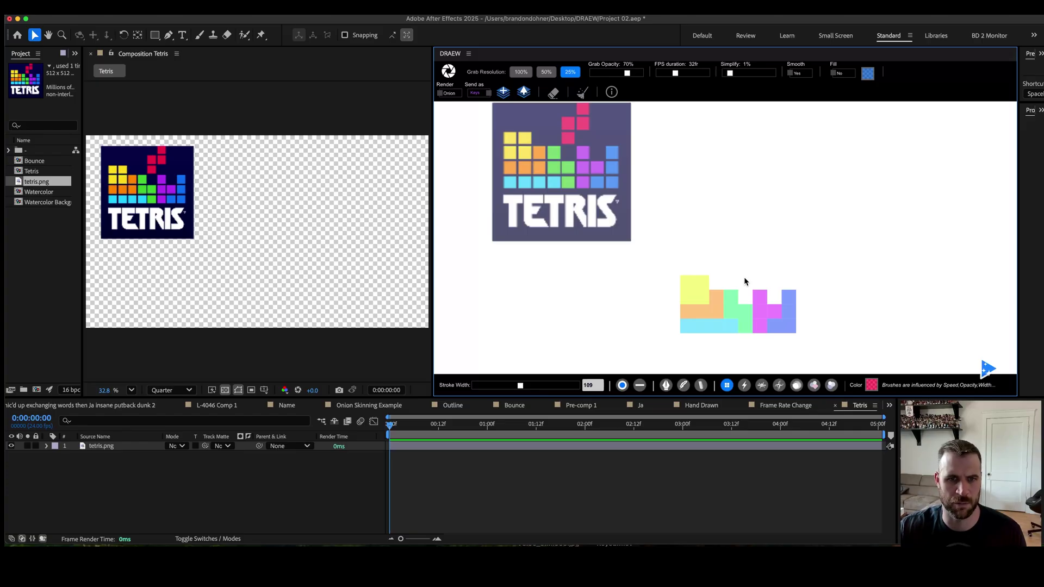
- Paint the falling red S-shaped piece above the gap in the stack and send it to the composition
mouse_move(743, 280)
left_mouse_down()
mouse_move(744, 265)
mouse_move(762, 273)
mouse_move(764, 260)
left_mouse_up()
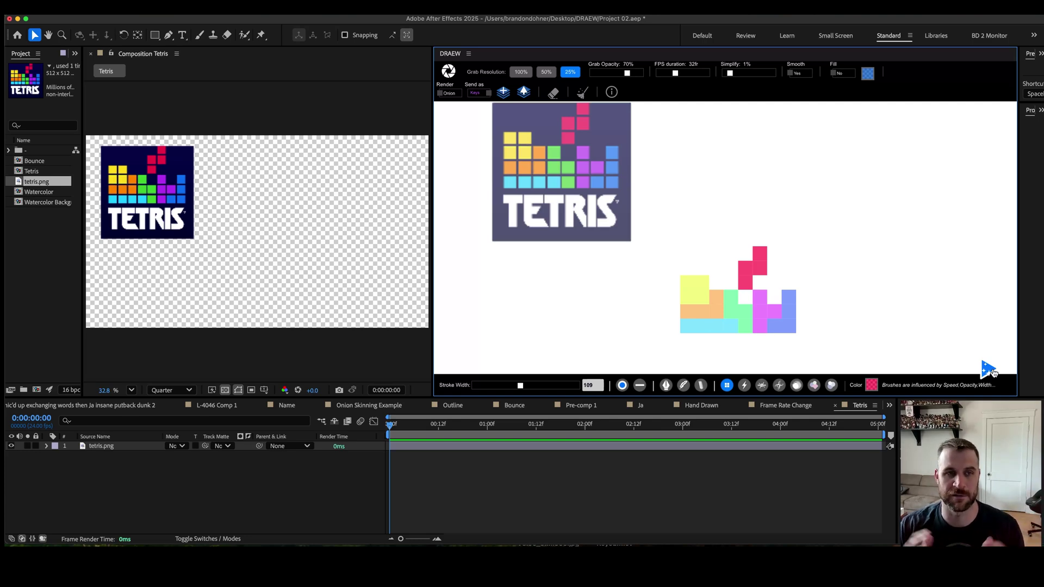
left_click(523, 93)
- Shift the red piece's layer to the start of the timeline so it overlaps the stacked blocks layer
left_click_drag(533, 427, 435, 436)
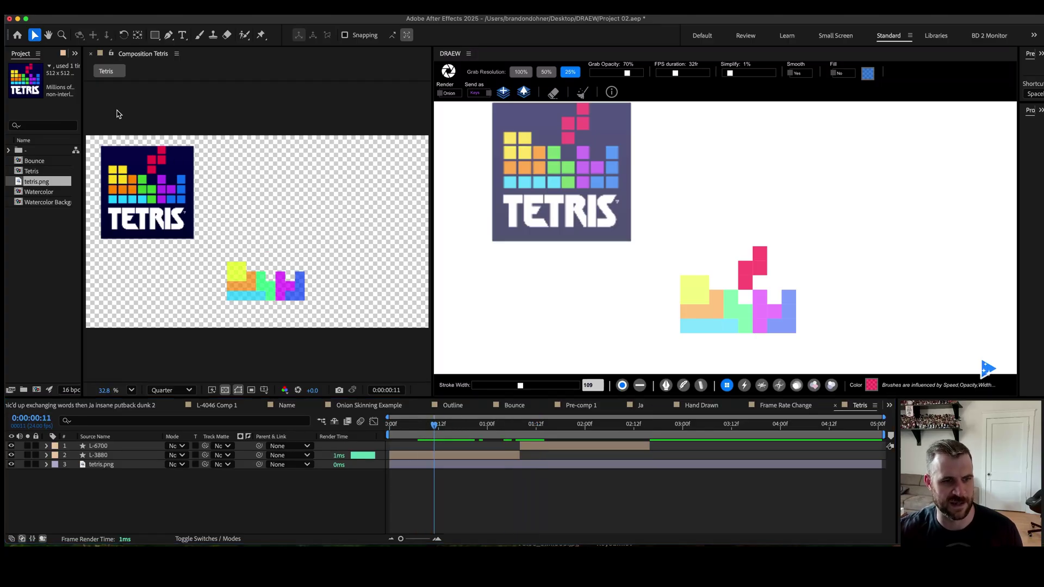
left_click_drag(529, 439, 413, 448)
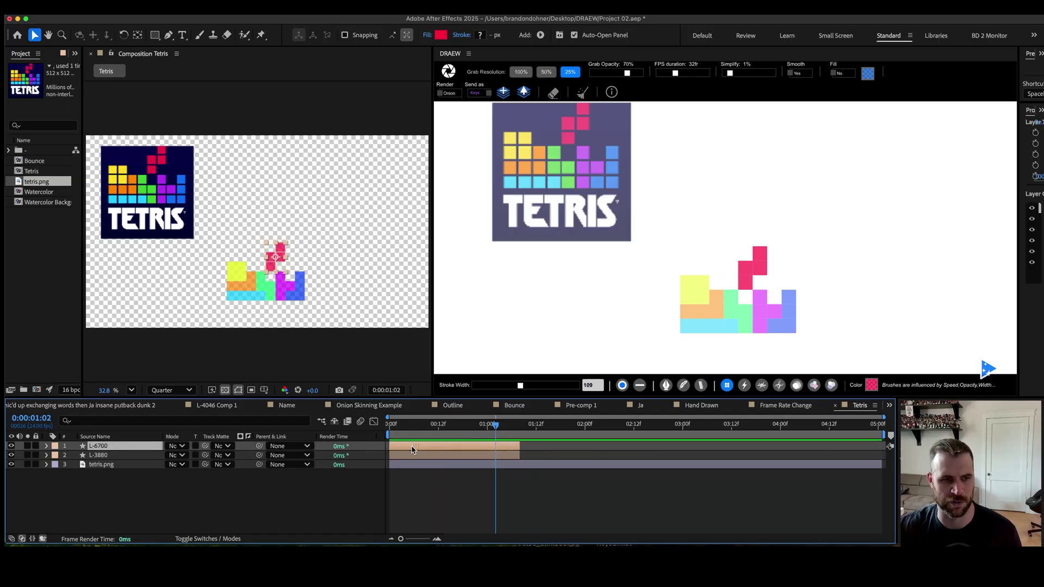
left_click_drag(470, 431, 450, 434)
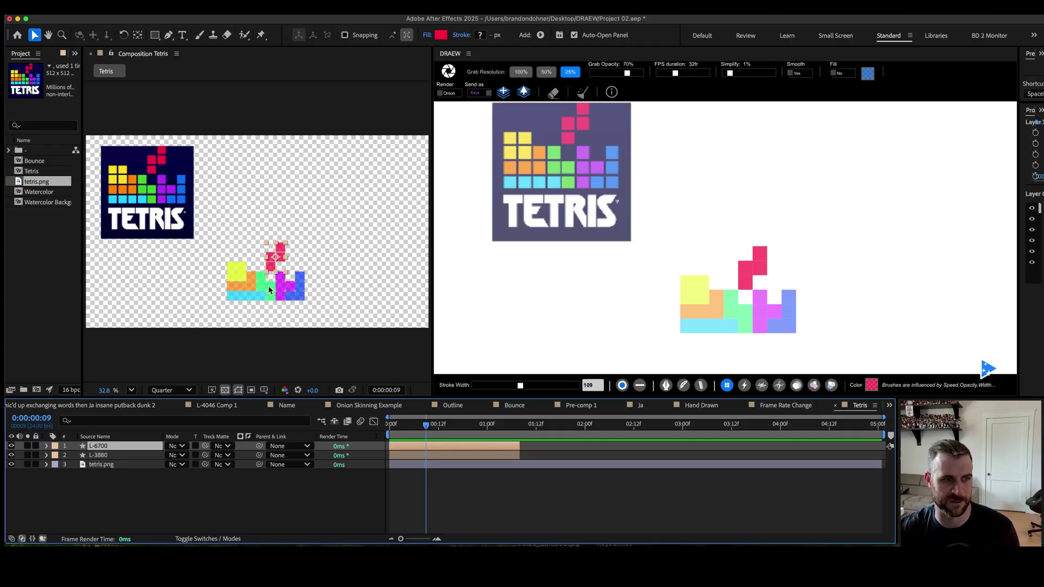
- Add a full-size solid in the Tetris logo's deep blue as the bottom layer and move tetris.png above the block layers
right_click(222, 64)
mouse_move(305, 24)
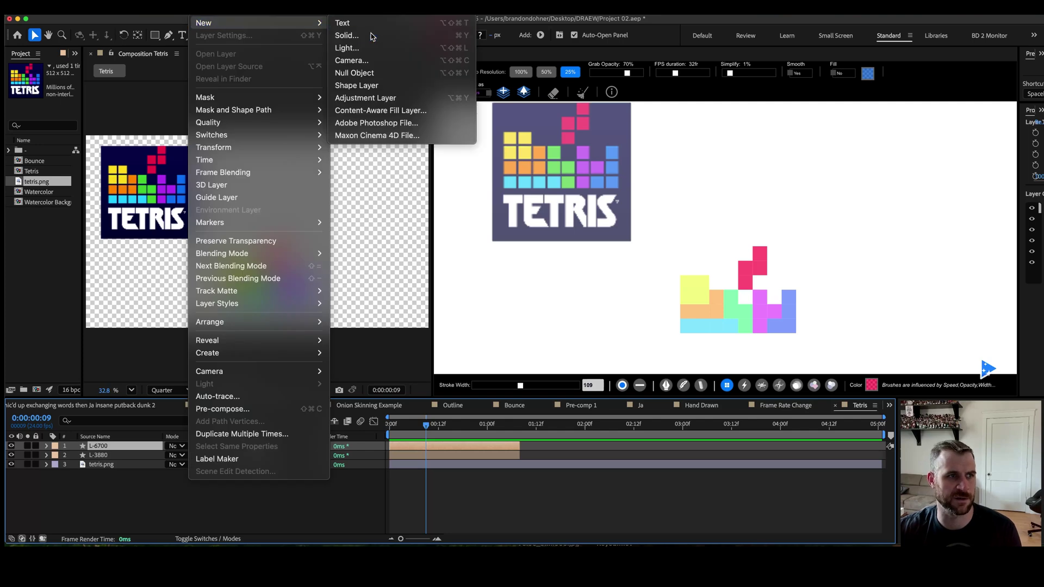
left_click(370, 35)
left_click(544, 362)
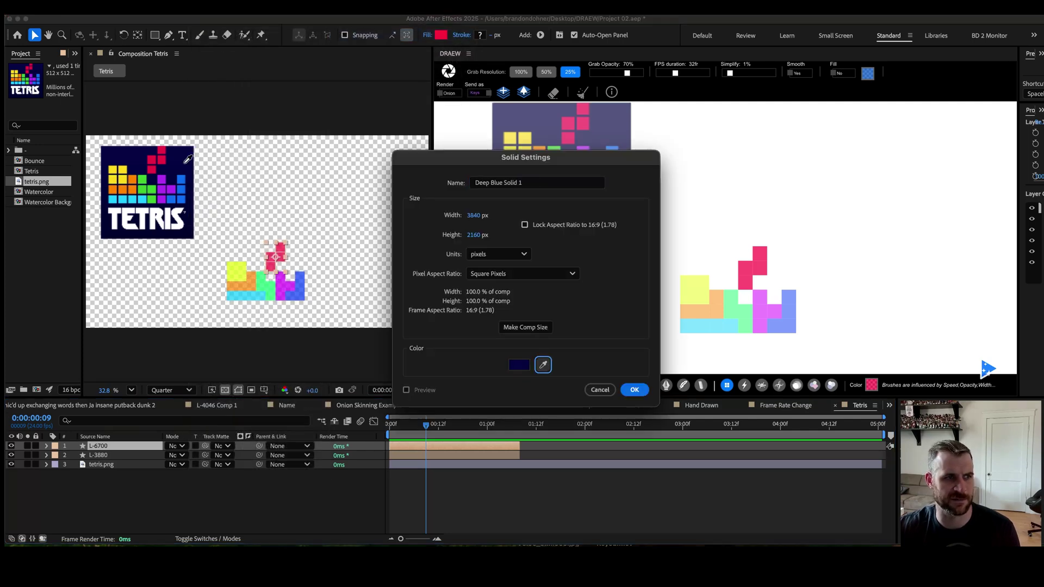
left_click(633, 389)
left_click_drag(121, 450, 100, 442)
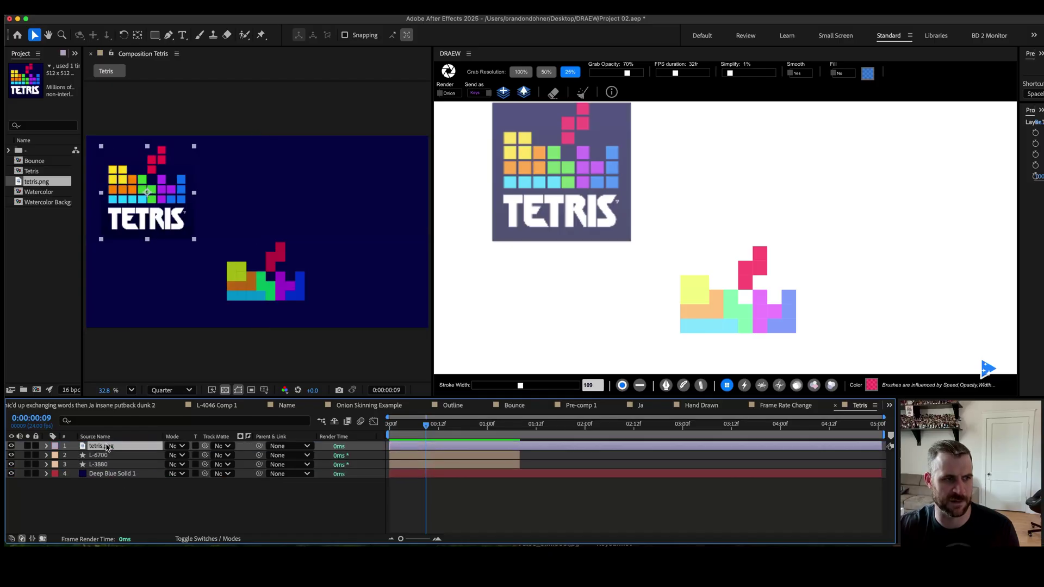
- Make the red piece layer and the stacked blocks layer 3D layers
left_click(101, 459)
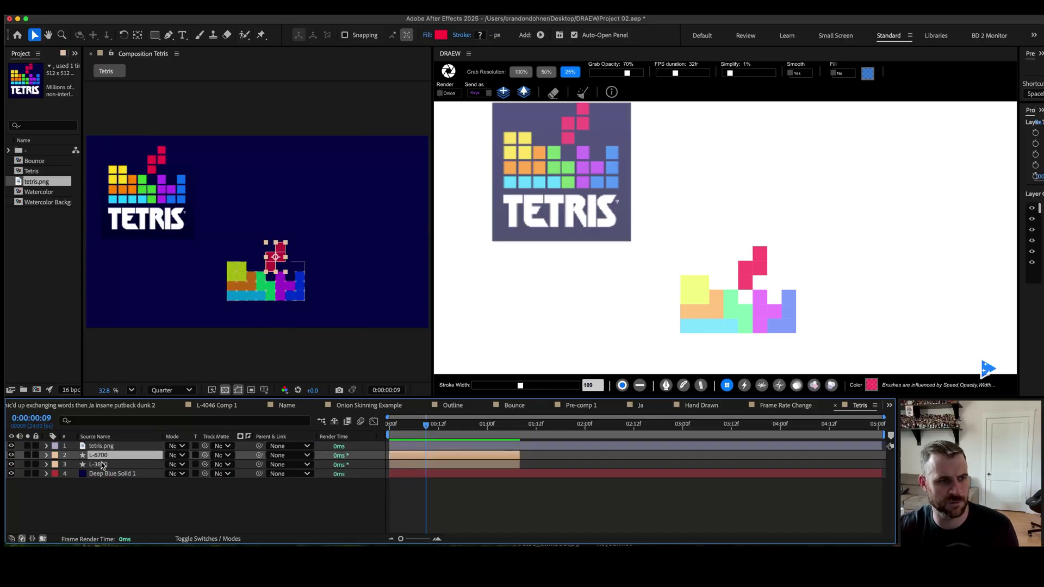
left_click(225, 538)
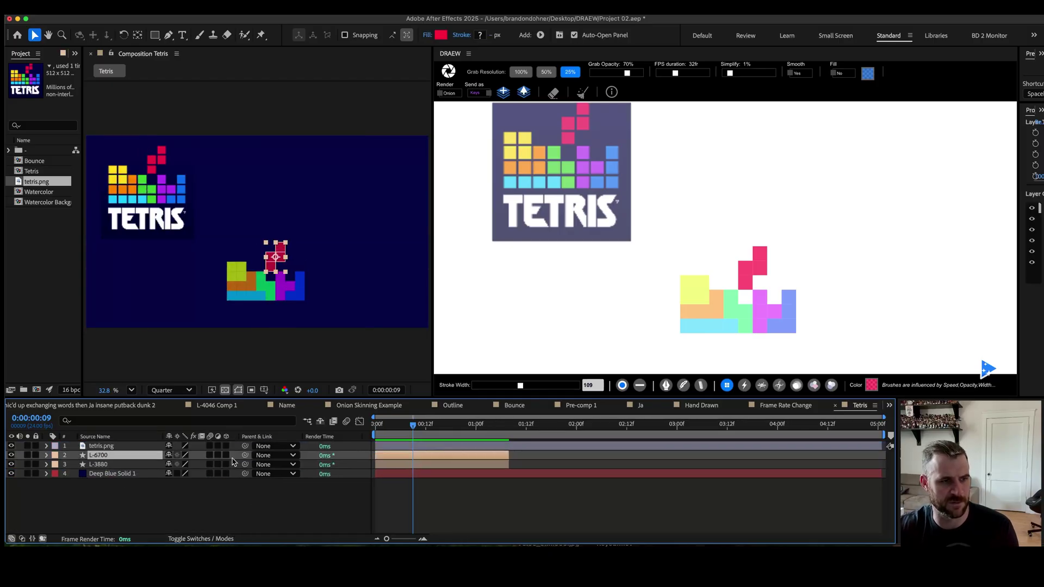
left_click_drag(226, 455, 226, 464)
- Reveal the red piece layer's Material Options and change the composition's renderer to Advanced 3D
left_click(46, 455)
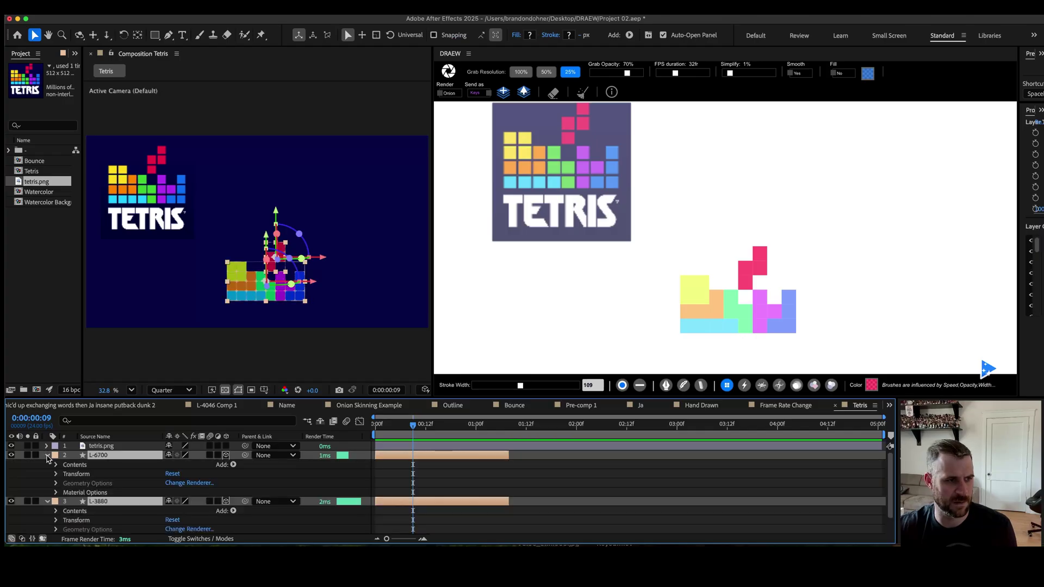
left_click(57, 492)
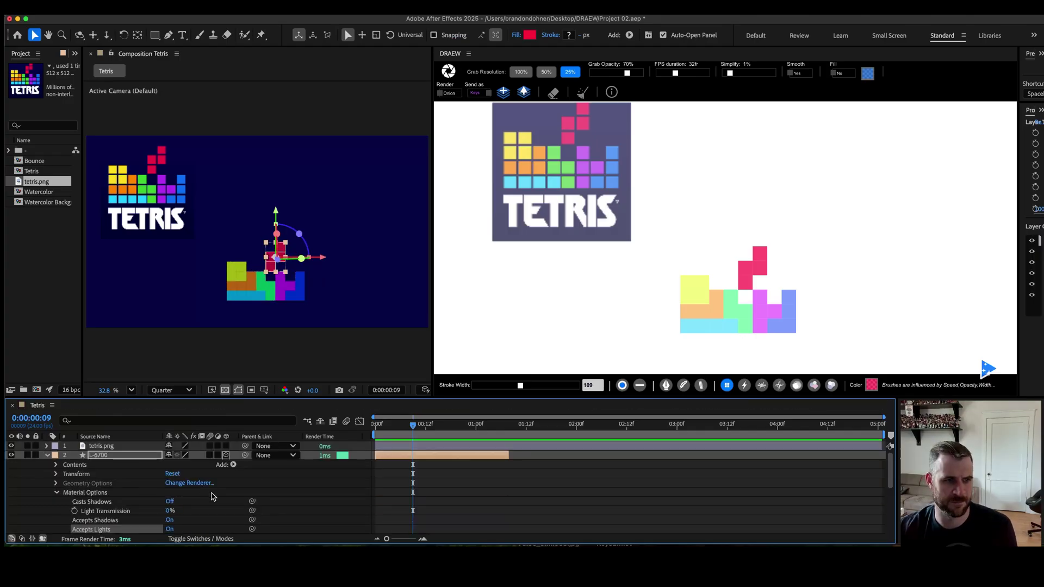
left_click(209, 484)
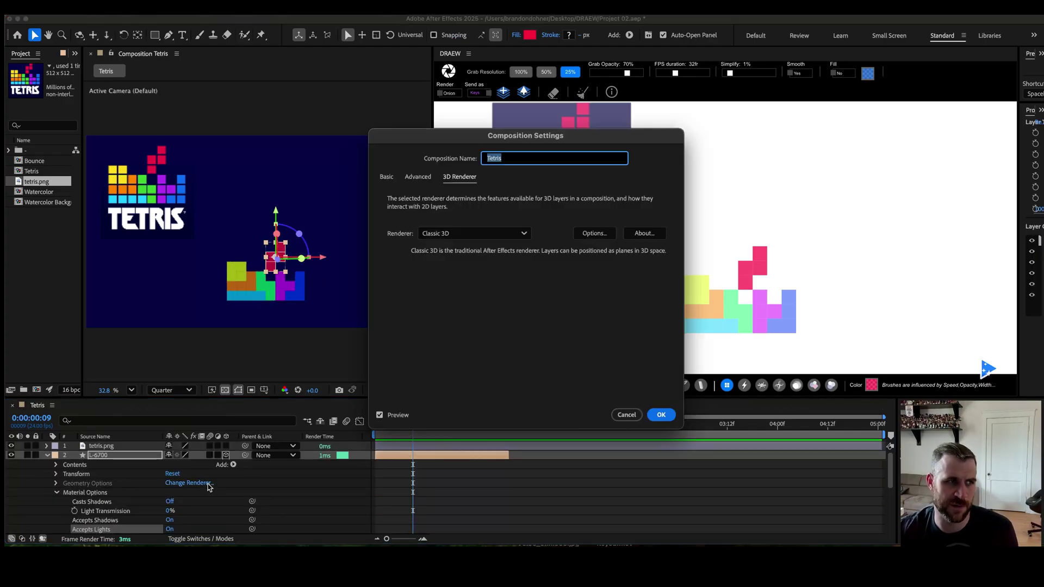
left_click(467, 233)
left_click(462, 265)
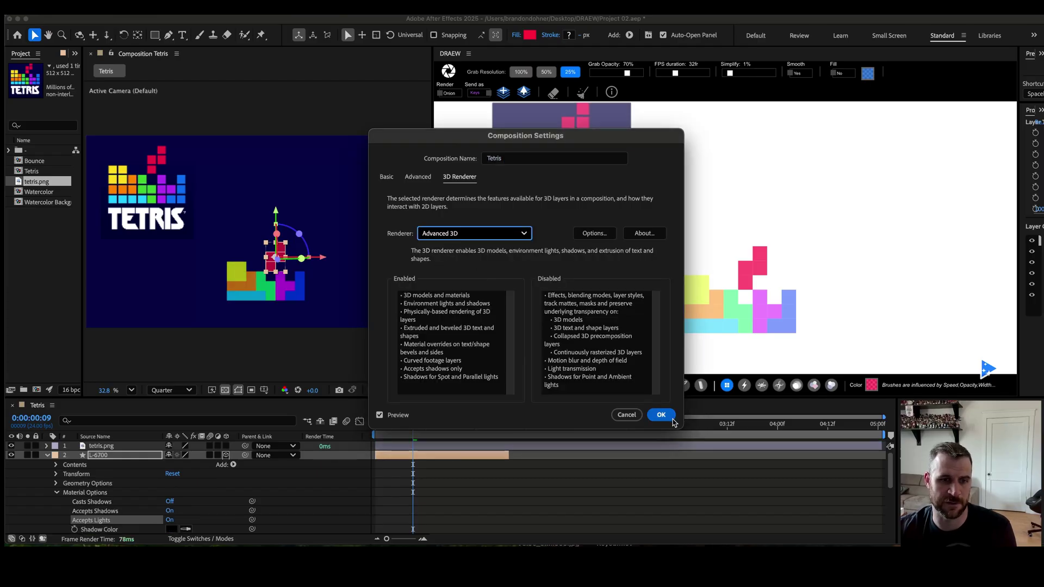
left_click(660, 415)
- Set the red piece's extrusion depth to 25 in its Geometry Options
left_click(56, 483)
scroll(172, 500, "down", 1)
left_click_drag(171, 504, 181, 500)
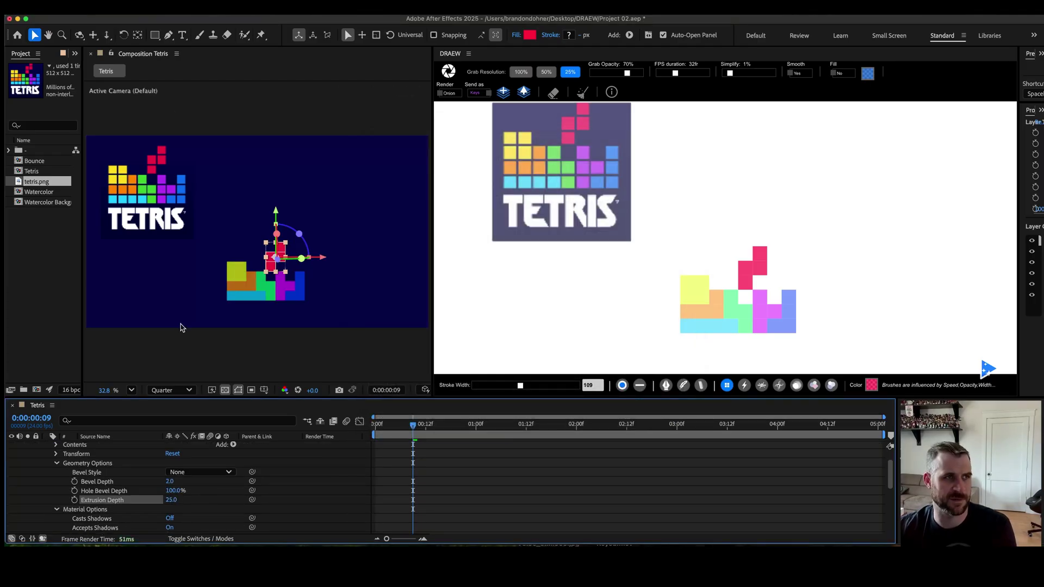
- Add a two-node 50mm camera named Camera 1 and orbit it to view the blocks almost side-on
left_click(195, 7)
mouse_move(256, 23)
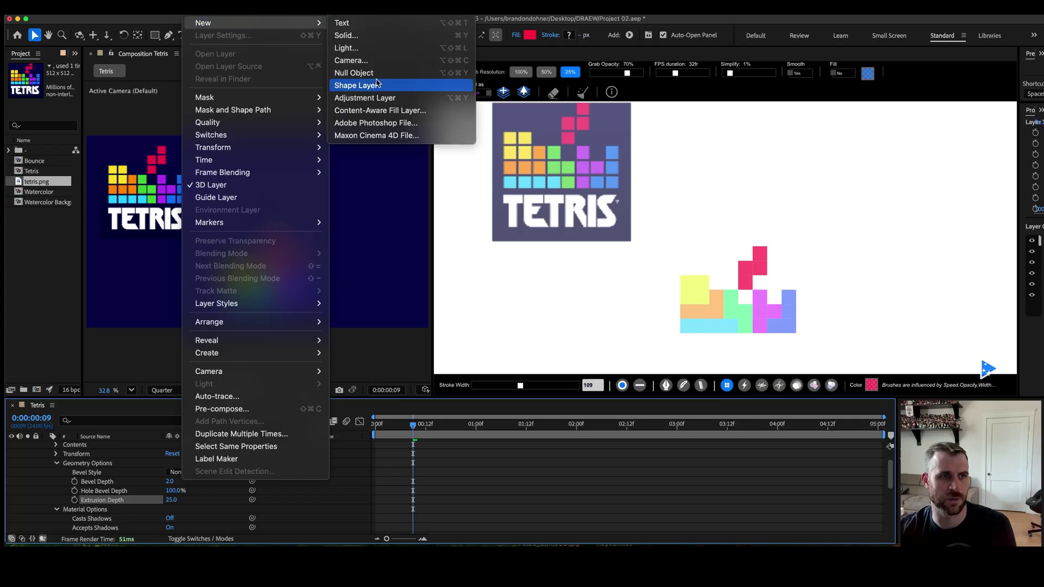
left_click(372, 60)
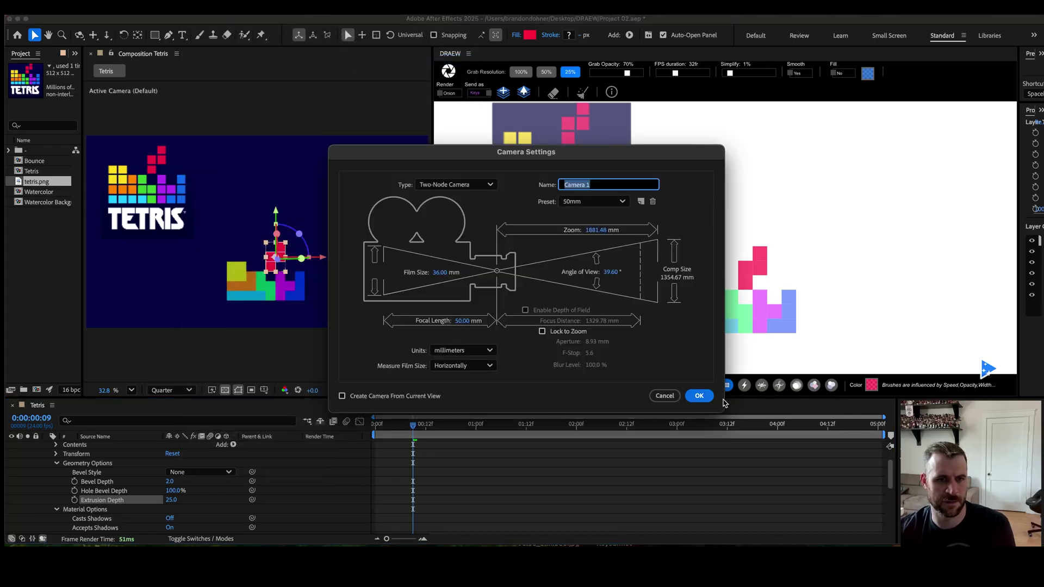
left_click(698, 396)
key("c")
mouse_move(255, 272)
left_mouse_down()
mouse_move(266, 269)
mouse_move(260, 280)
left_mouse_up()
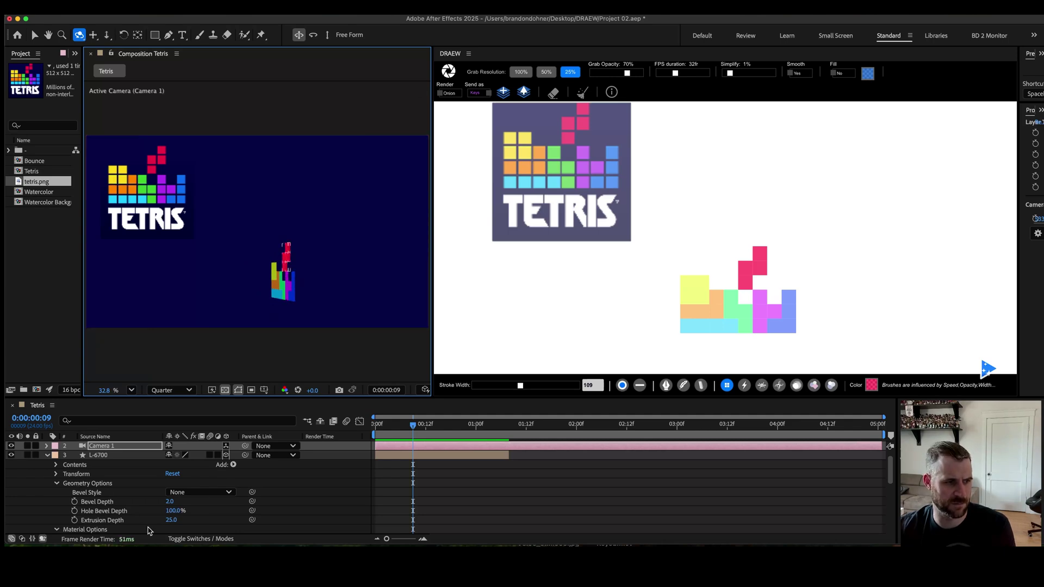
- Set the extrusion depth of the red piece and the stacked blocks to 185 and orbit the camera to a nearly frontal angle
left_click(97, 483)
left_click(147, 522)
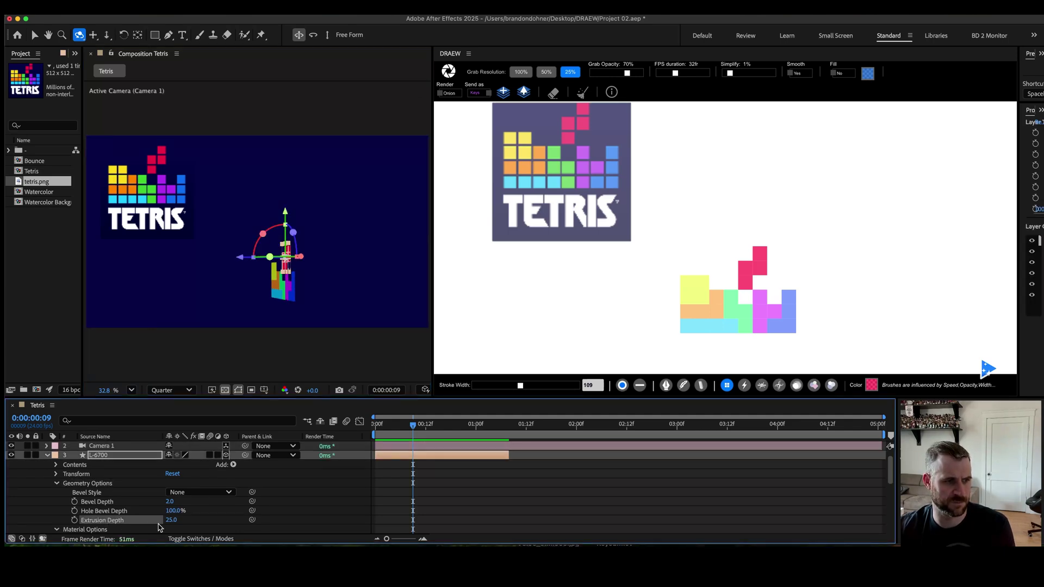
left_click_drag(170, 520, 290, 515)
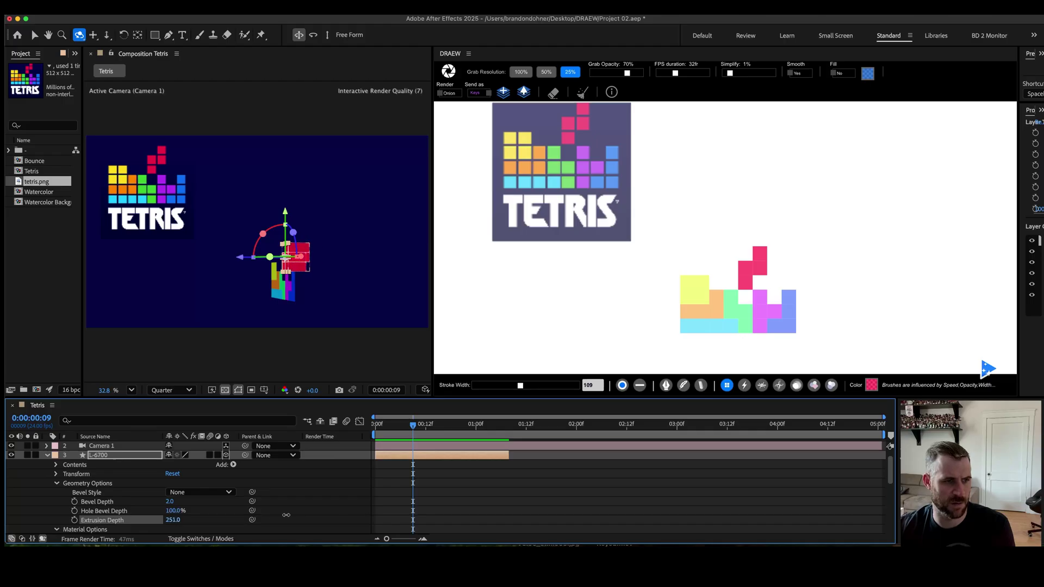
key("super+Down")
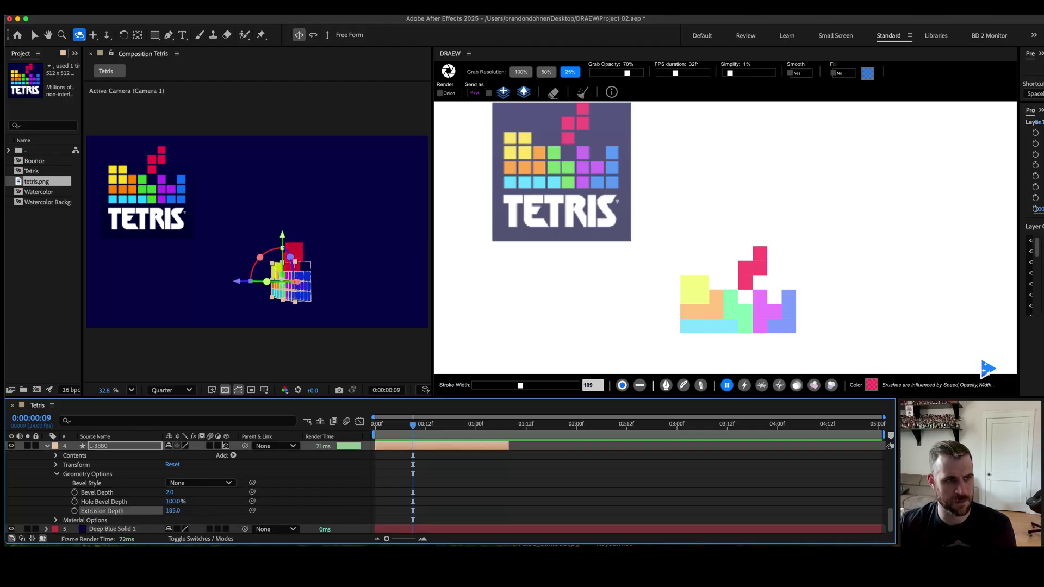
left_click_drag(307, 294, 300, 280)
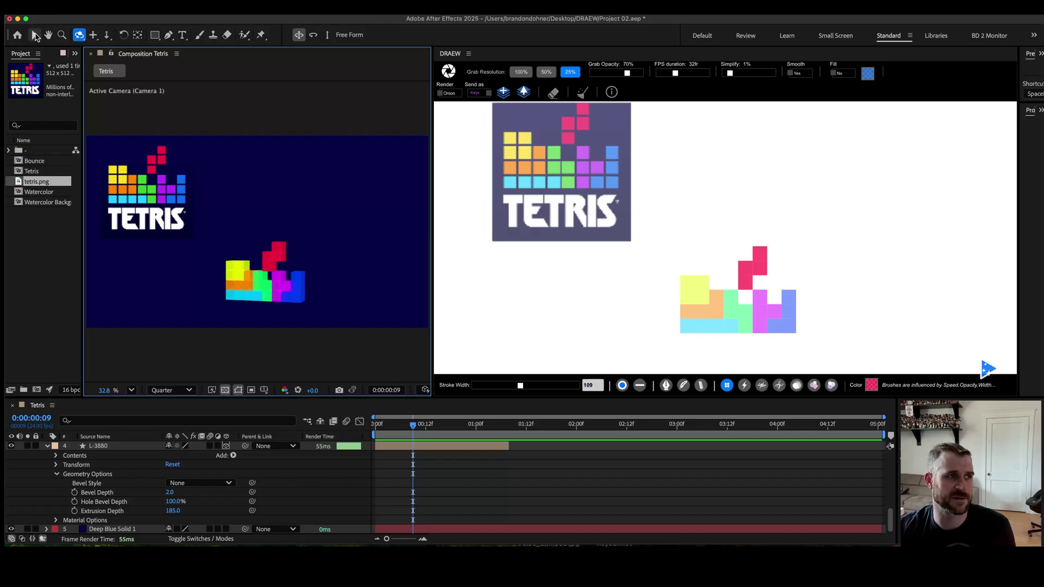
key("v")
- Keyframe the red piece's position at 0:00:00:09 and move it down toward the gap in the stack ten frames further on
left_click(123, 447)
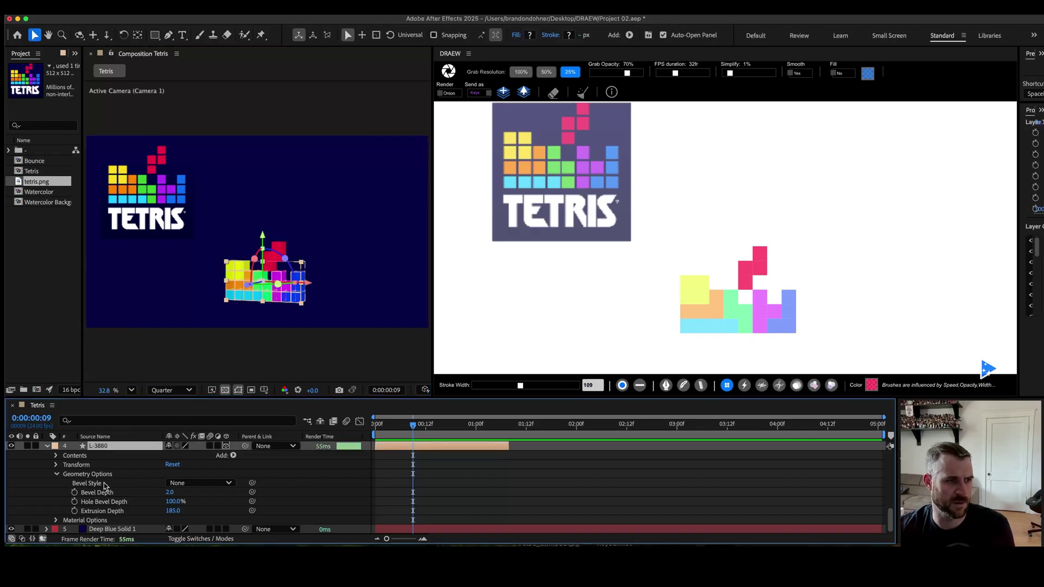
scroll(46, 459, "up", 3)
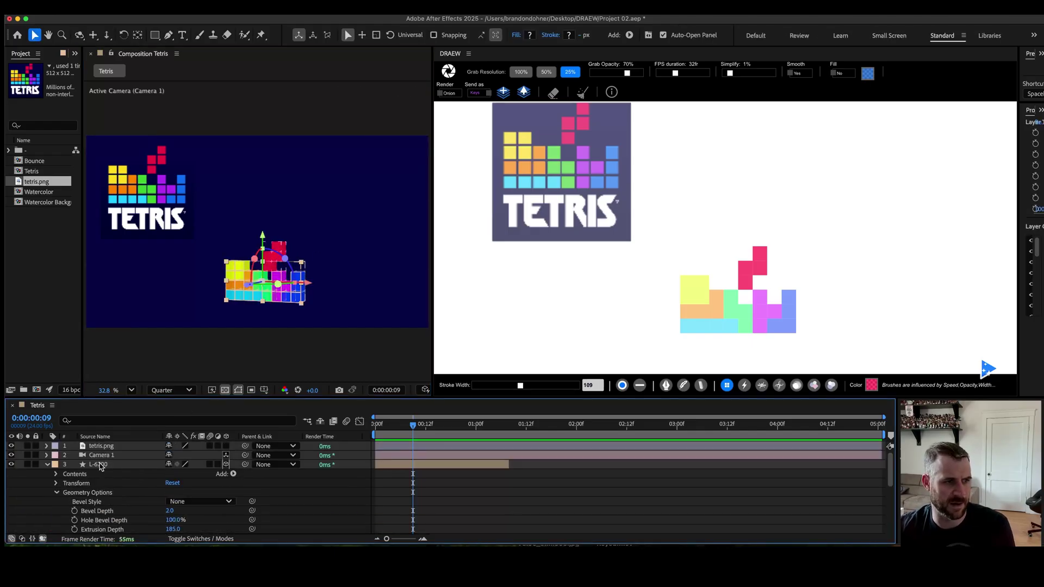
left_click(100, 465)
key("p")
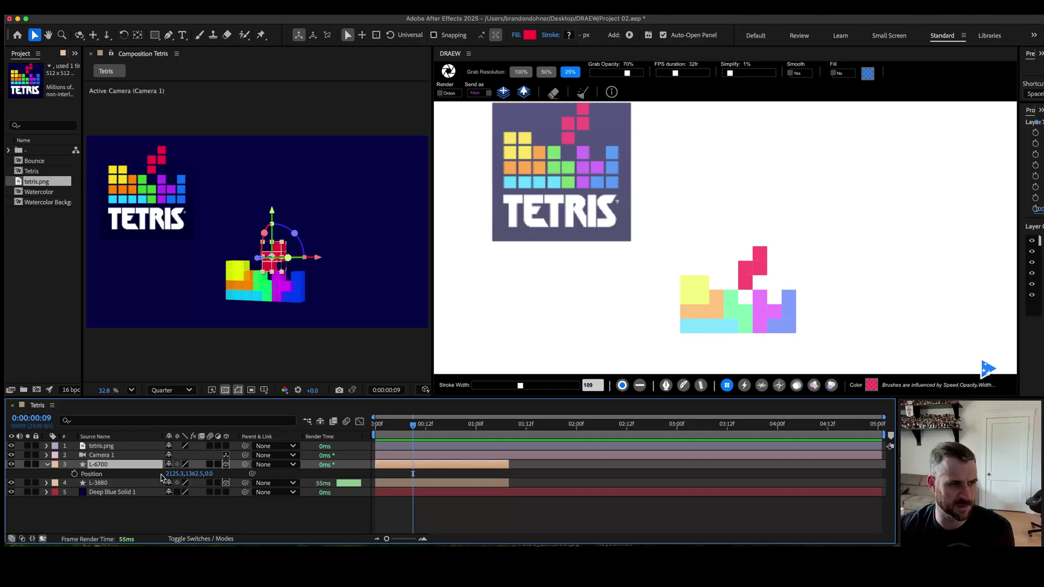
key("alt+shift+p")
key("shift+Page_Down")
scroll(239, 269, "up", 5)
left_click_drag(351, 231, 344, 262)
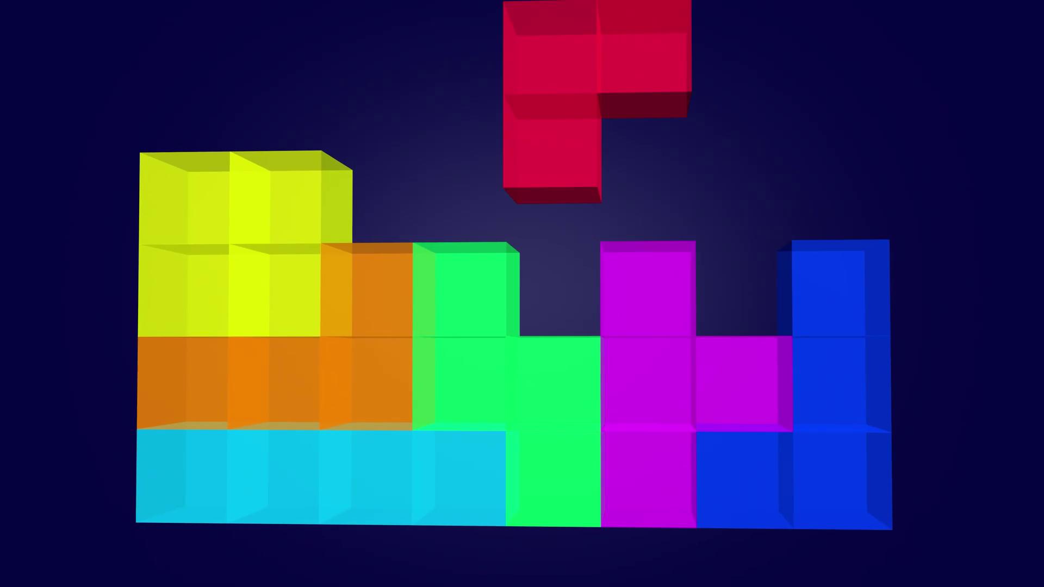